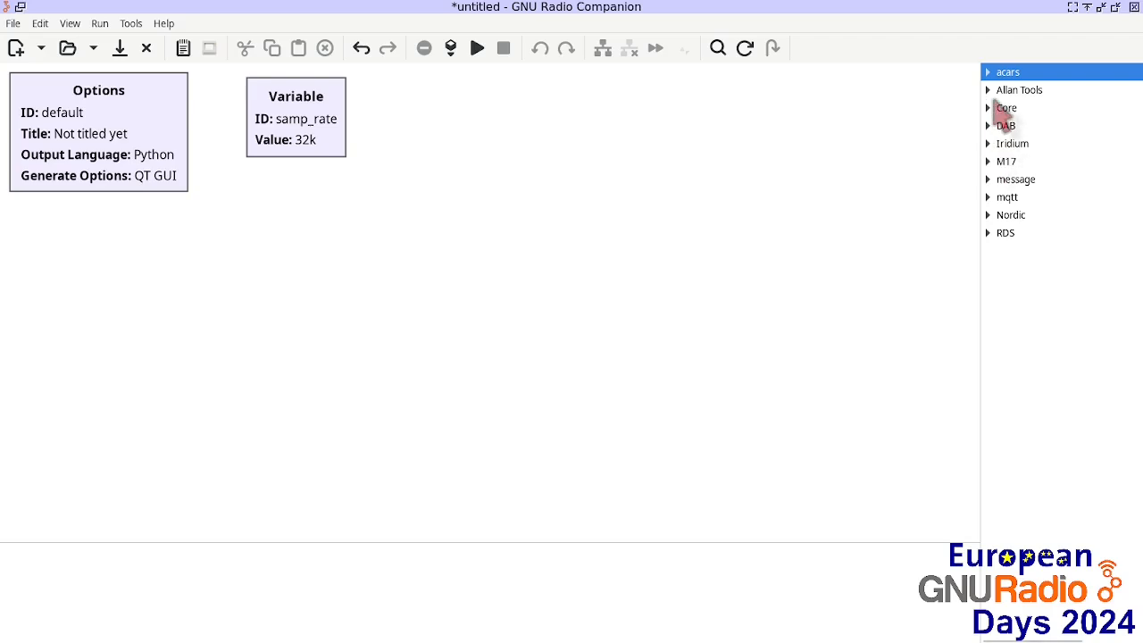
# - Search the block library for "source" and place a Signal Source block below the Options block
pyautogui.click(987, 108)
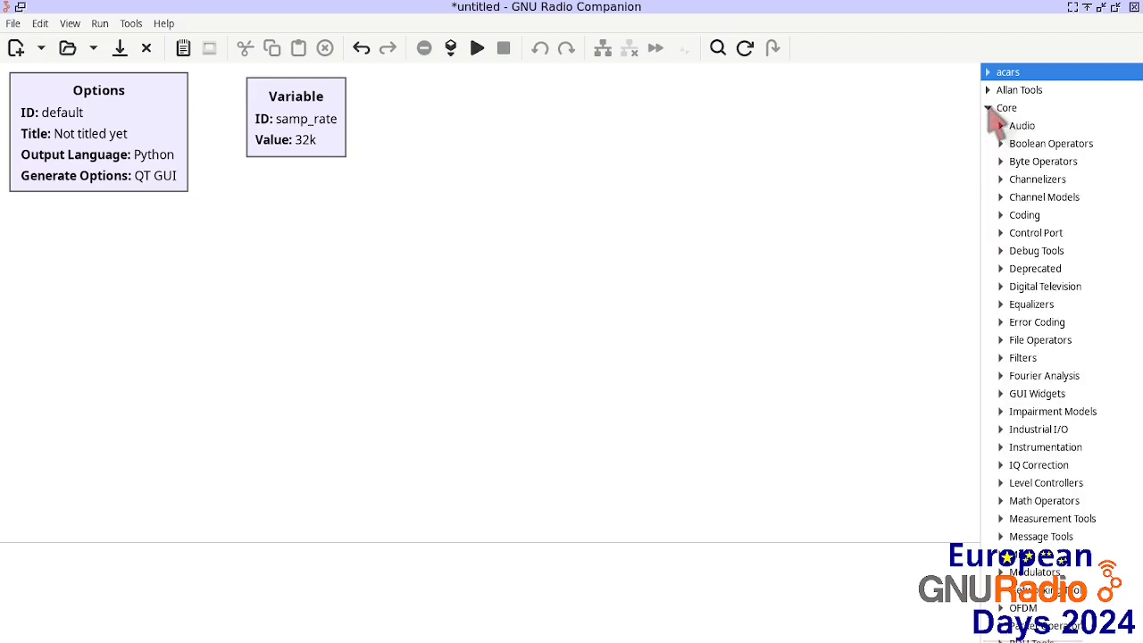
pyautogui.click(988, 108)
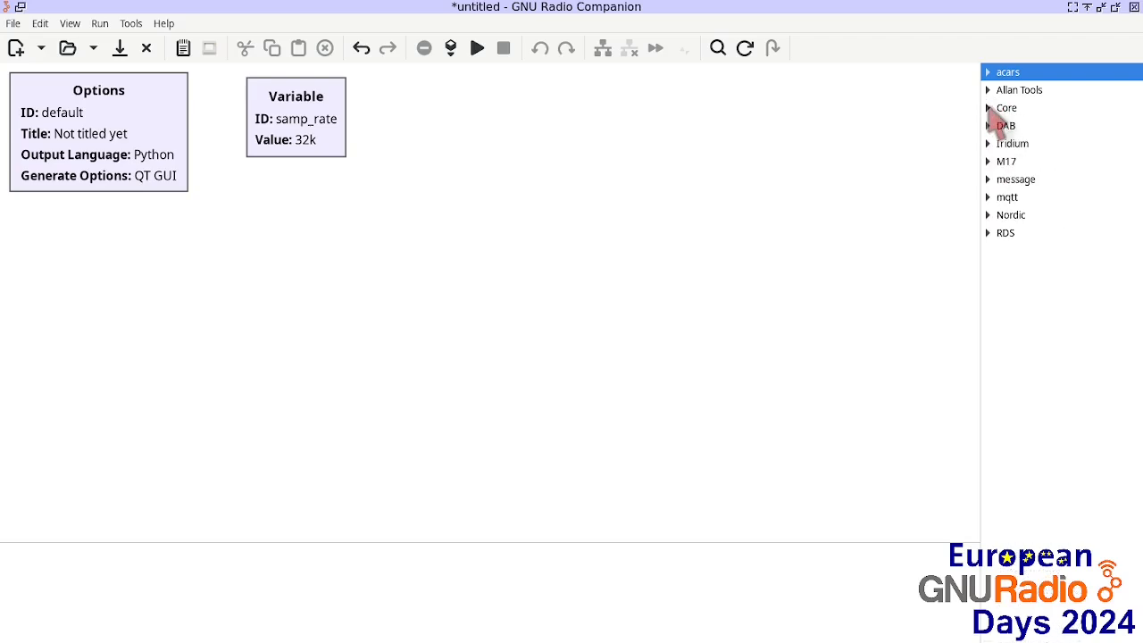
pyautogui.click(718, 48)
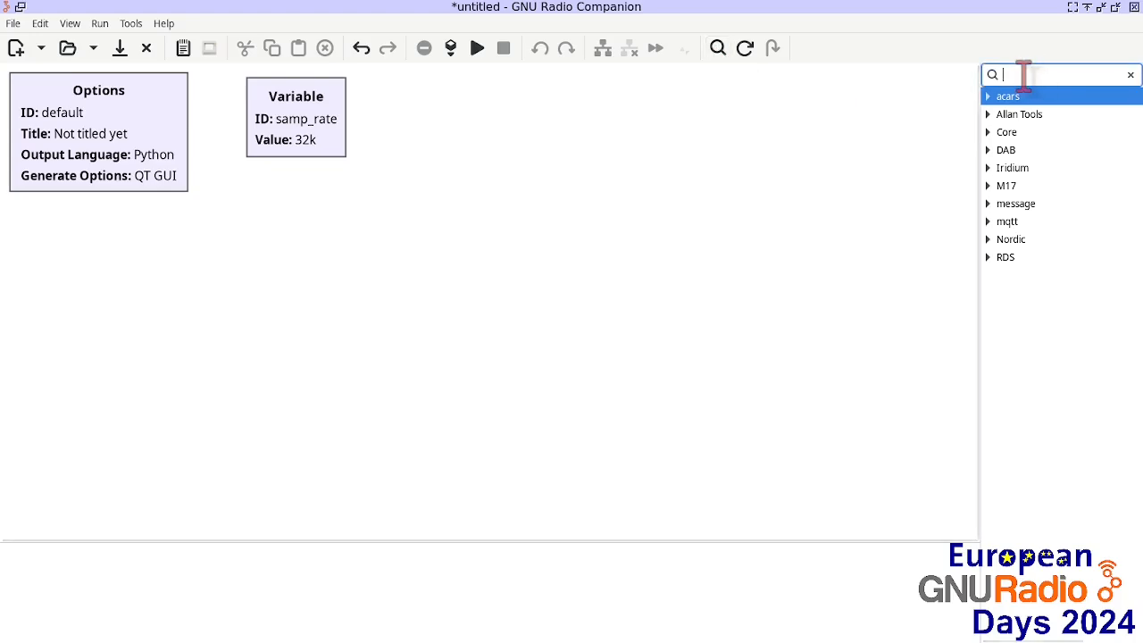
pyautogui.write('source')
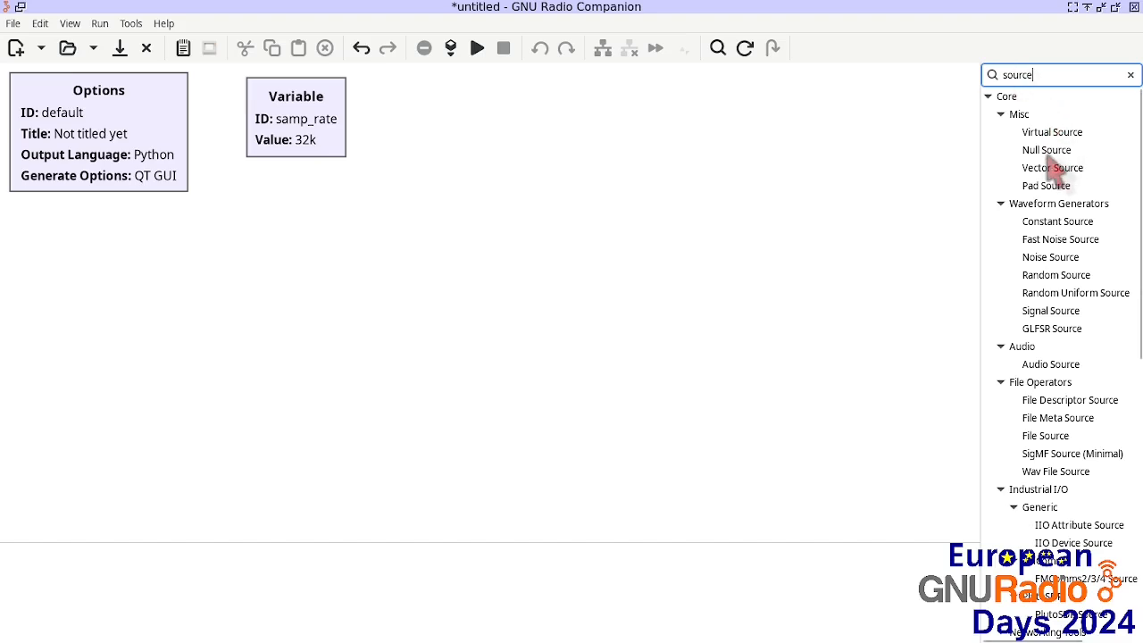
pyautogui.moveTo(1051, 311); pyautogui.dragTo(105, 245)
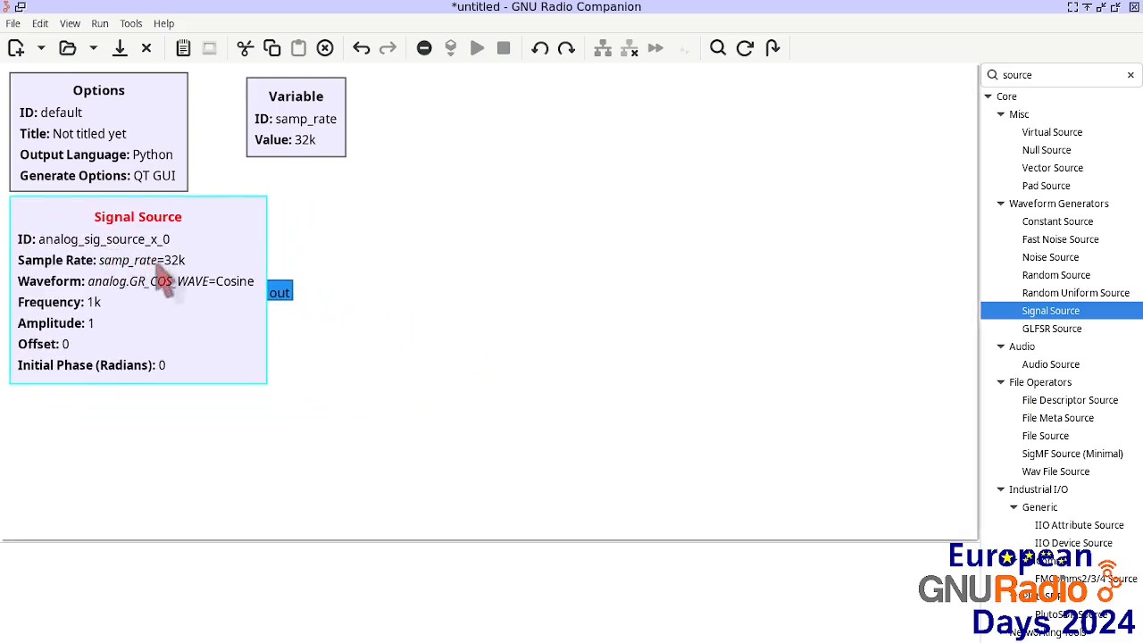
# - View the Signal Source block's general properties without changing them
pyautogui.doubleClick(214, 248)
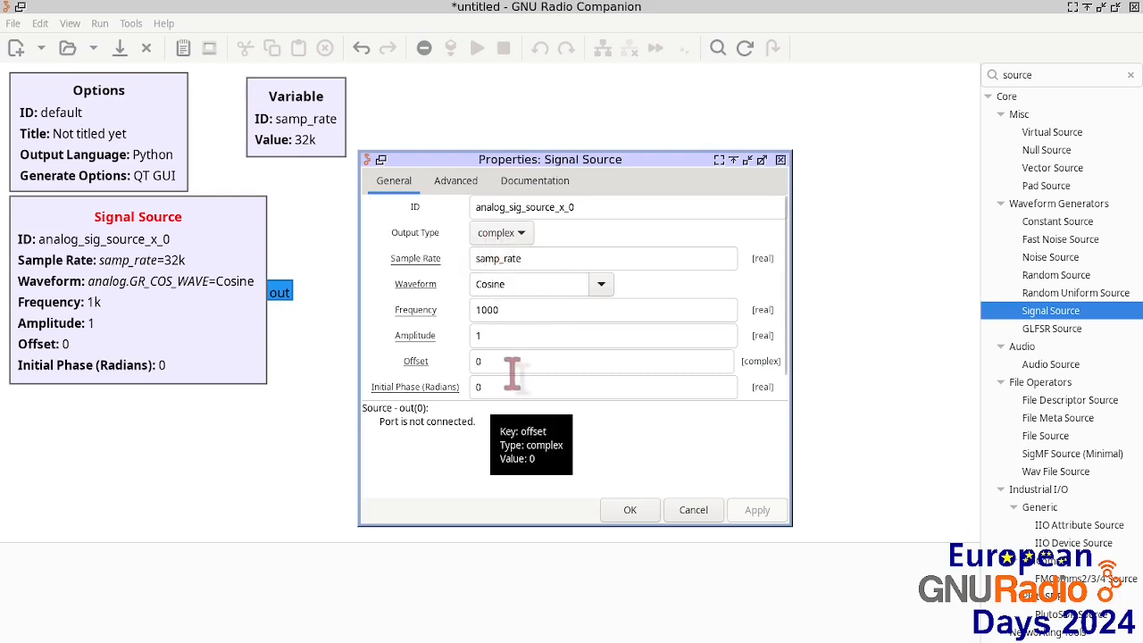
pyautogui.click(693, 510)
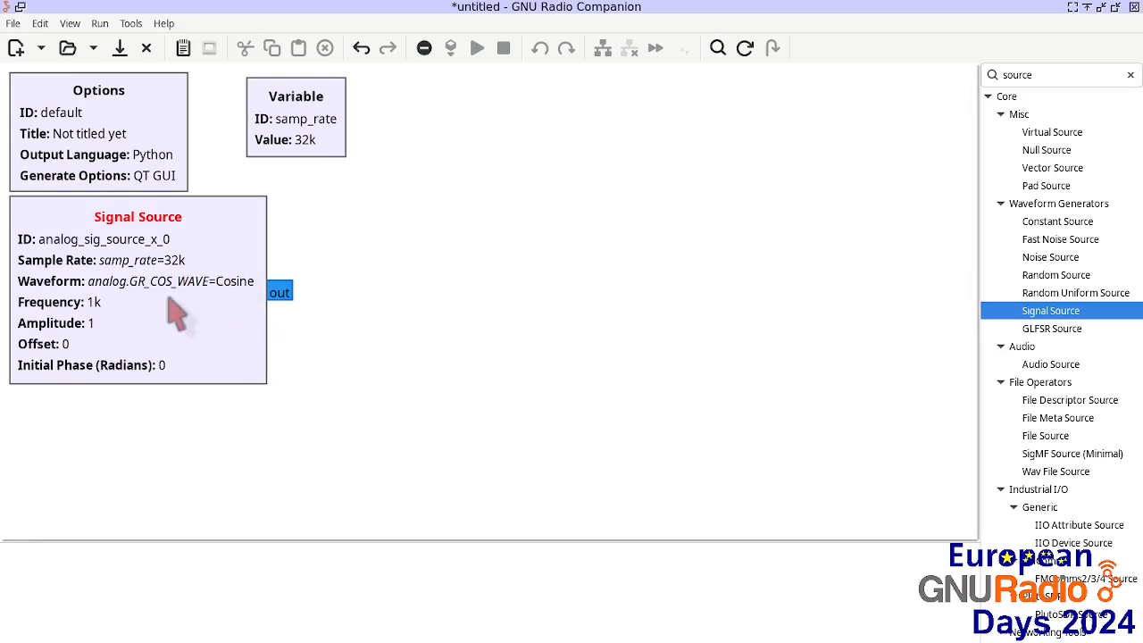
# - Hide the parameter expressions in the blocks and show them again
pyautogui.click(69, 25)
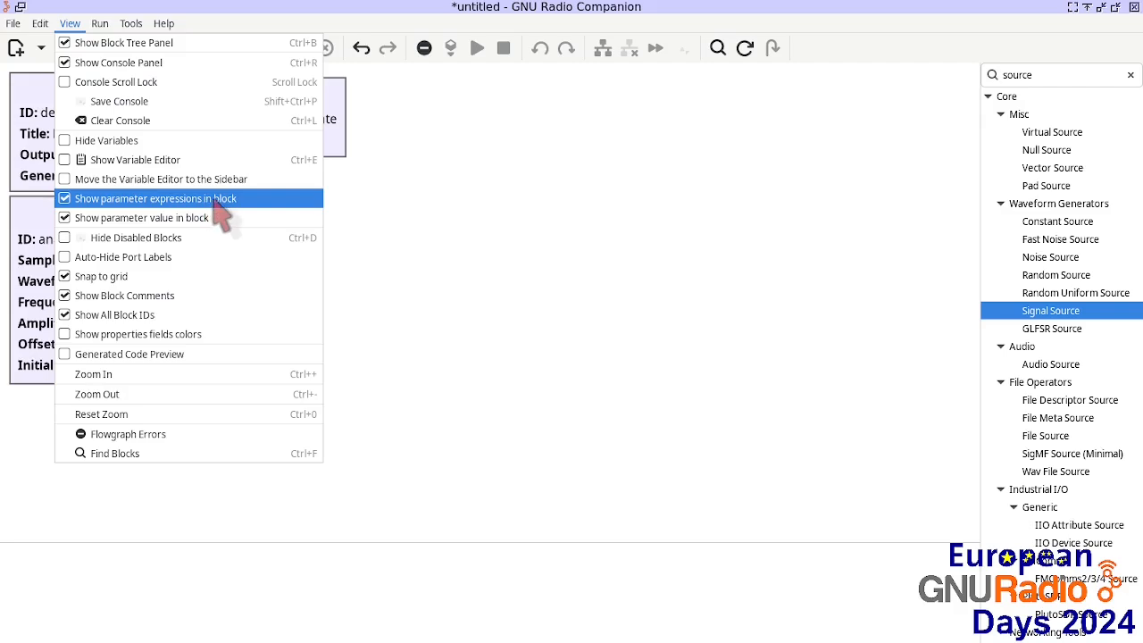
pyautogui.click(345, 206)
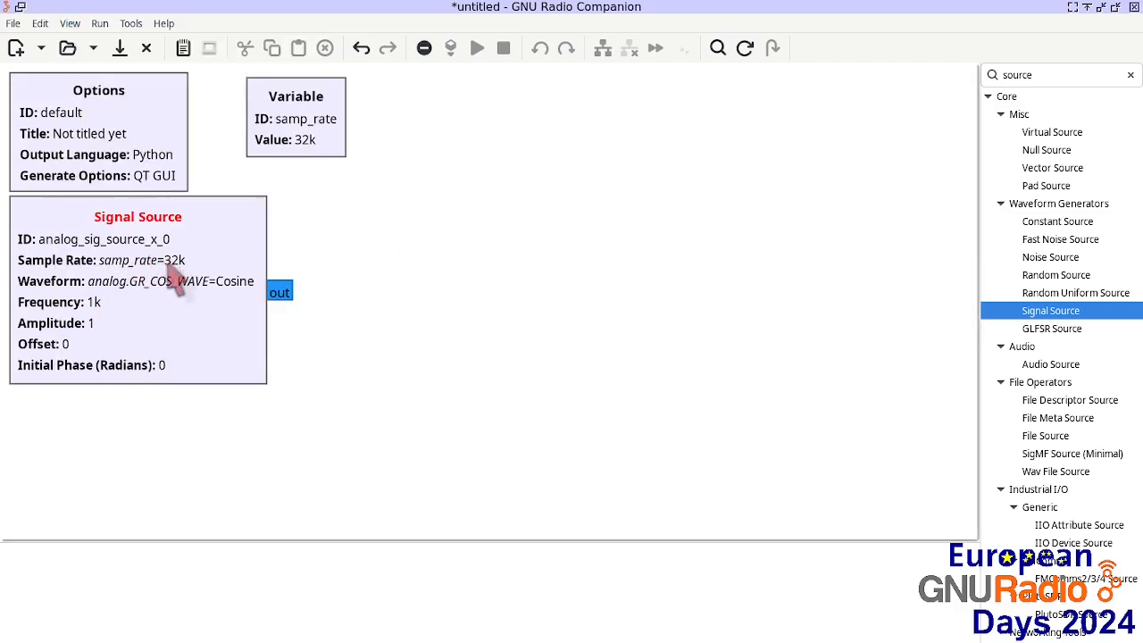
pyautogui.click(70, 23)
pyautogui.click(89, 196)
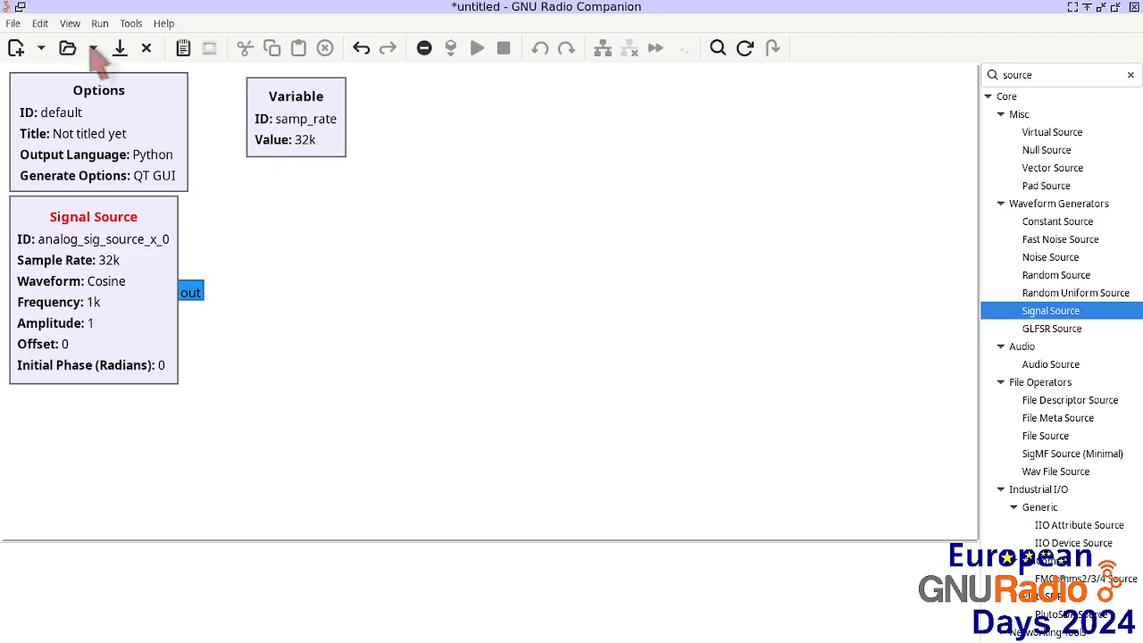
pyautogui.click(69, 23)
pyautogui.click(116, 194)
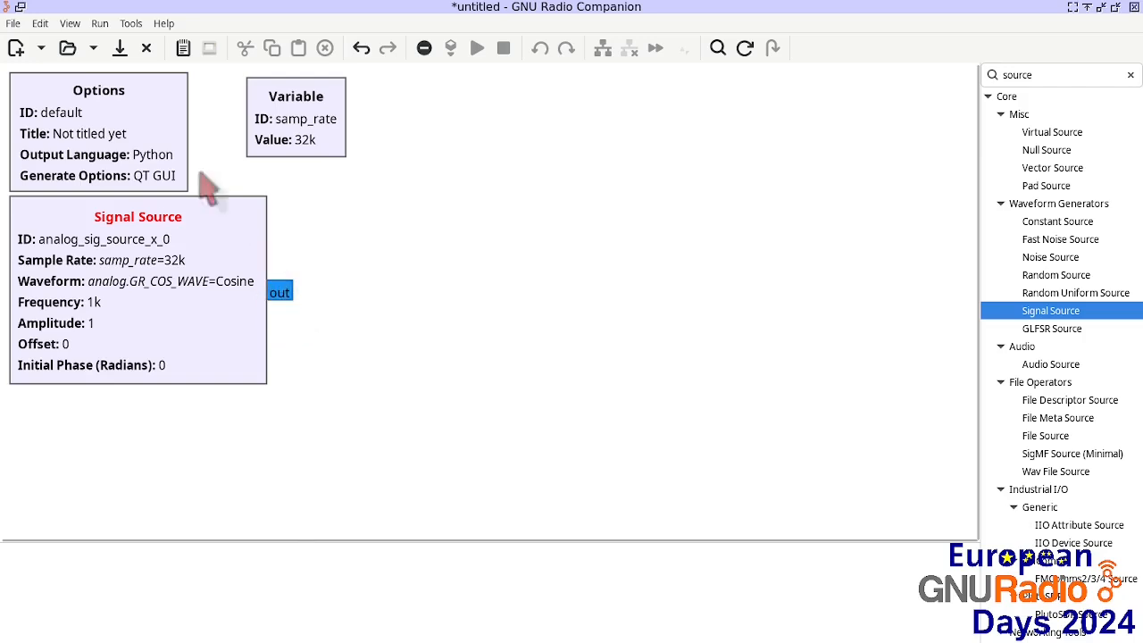
# - Examine the color mapping of the port data types
pyautogui.click(164, 24)
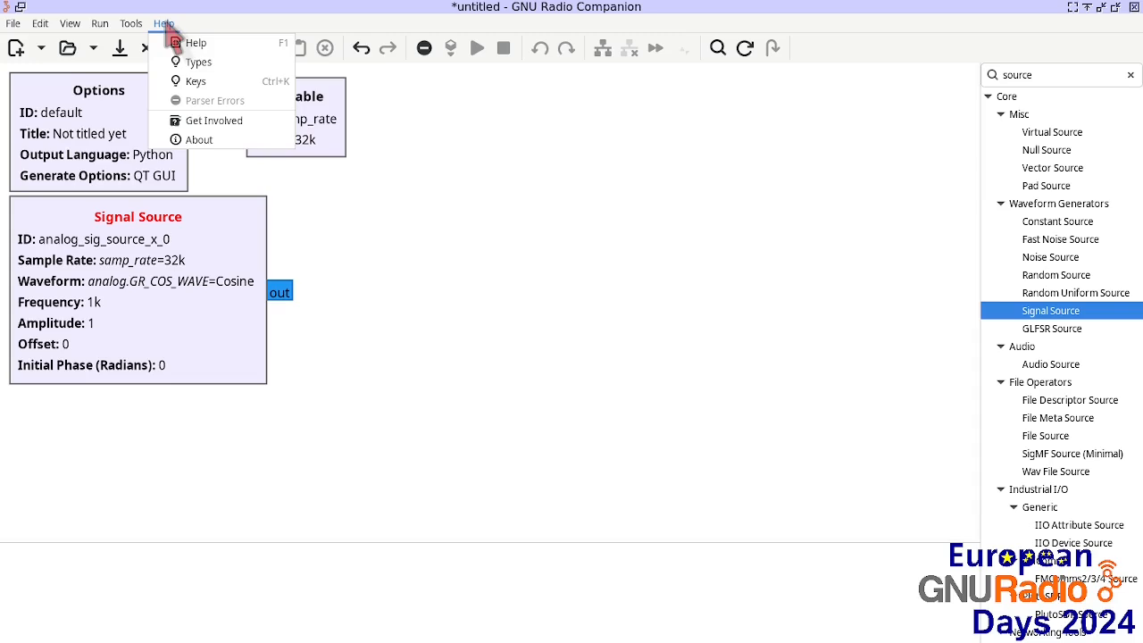
pyautogui.click(188, 62)
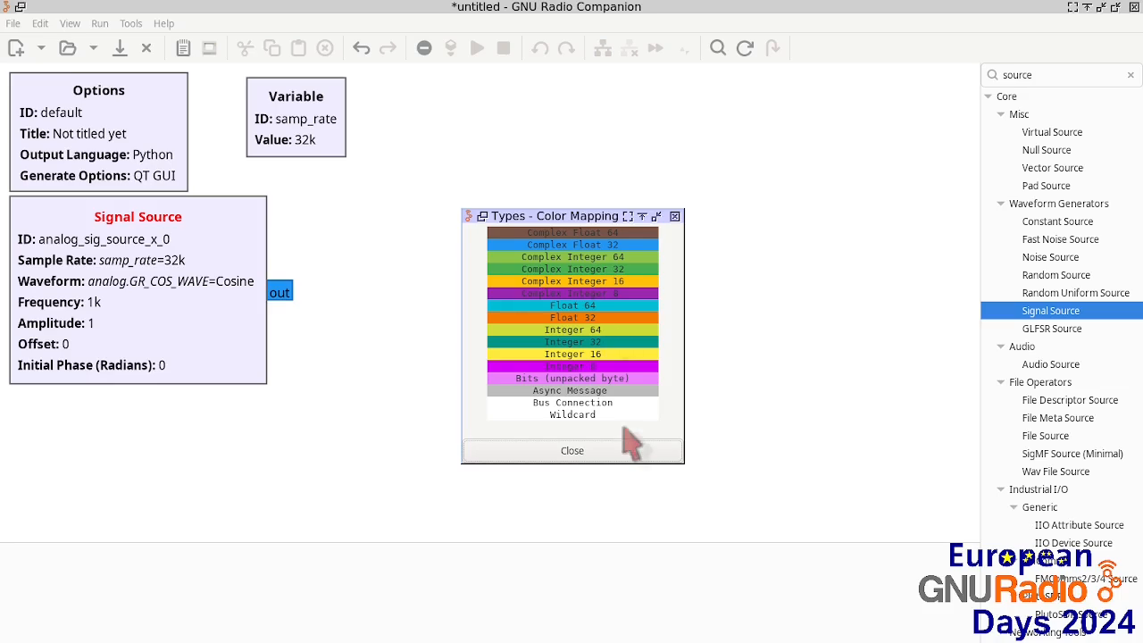
pyautogui.click(585, 451)
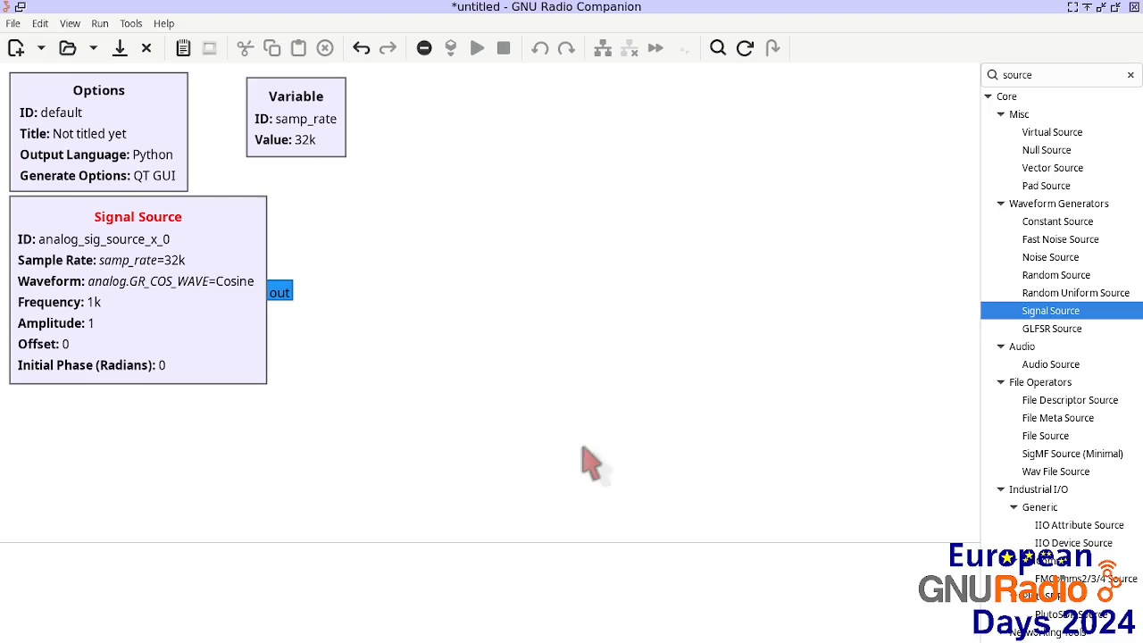
# - Set the Signal Source block's output type to float
pyautogui.doubleClick(226, 259)
pyautogui.click(496, 233)
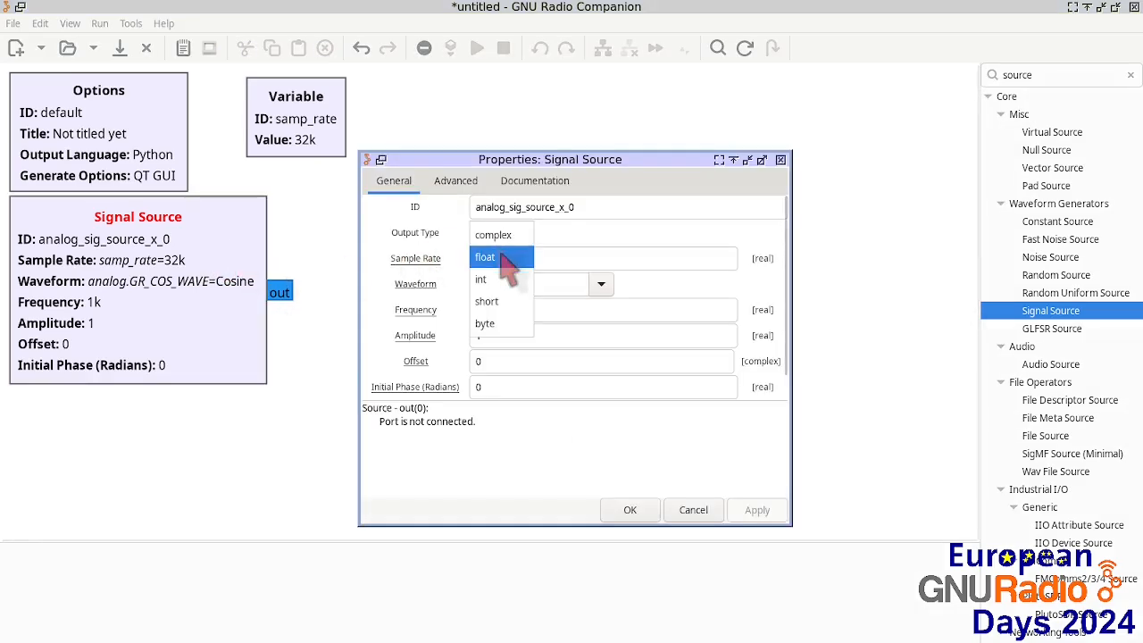
pyautogui.click(508, 258)
pyautogui.click(630, 514)
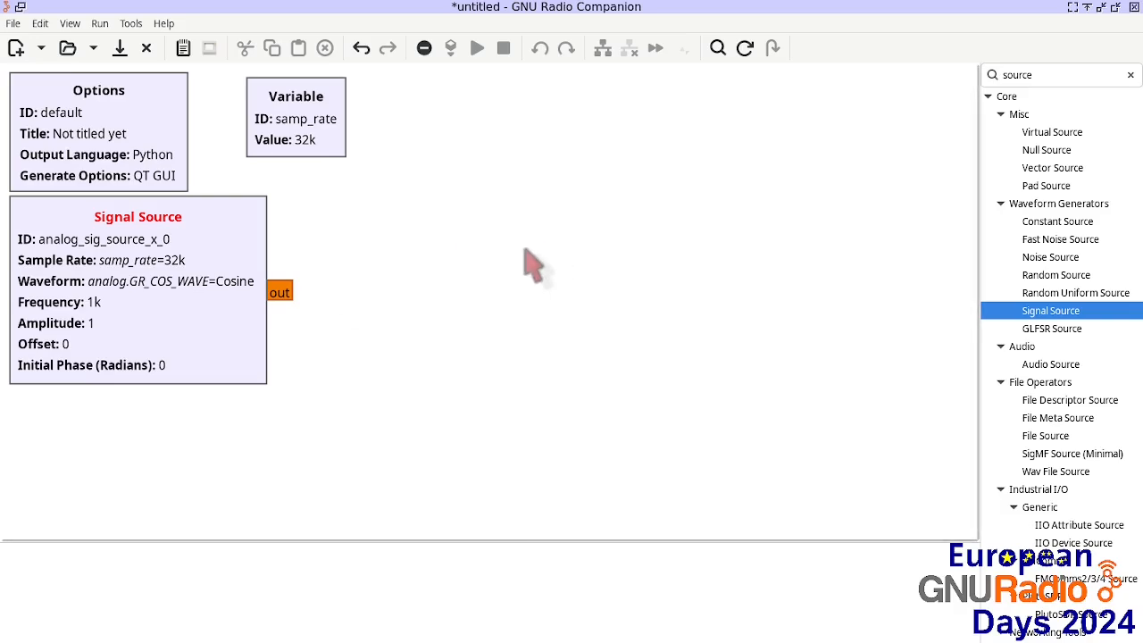
# - Search the block library for "sink" and place a QT GUI Time Sink to the right of the Signal Source
pyautogui.doubleClick(1026, 75)
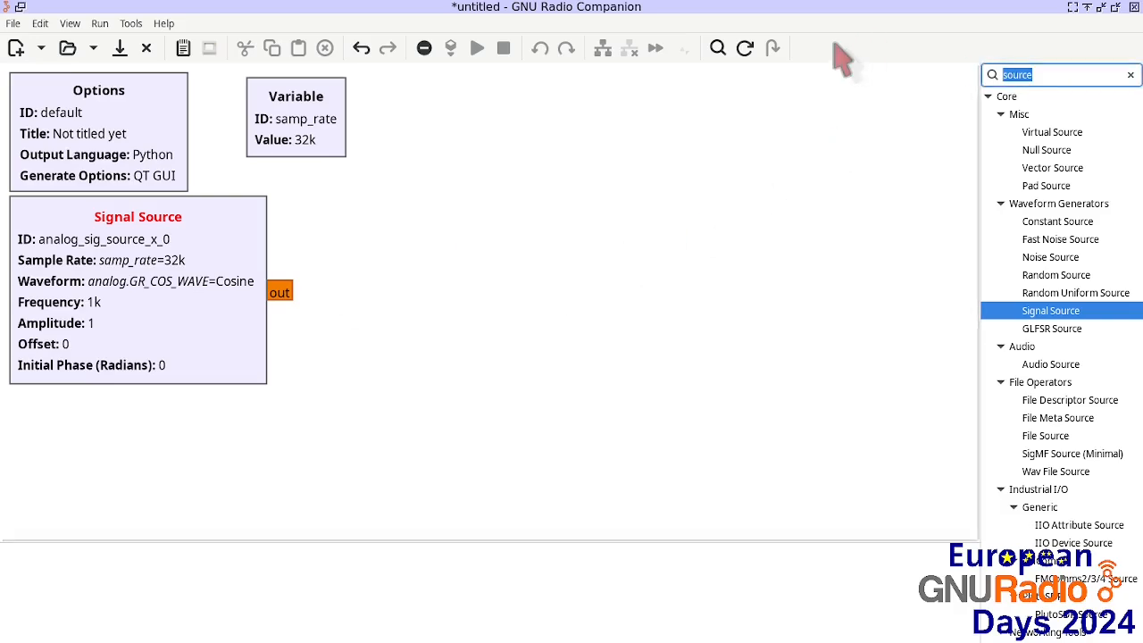
pyautogui.write('sink')
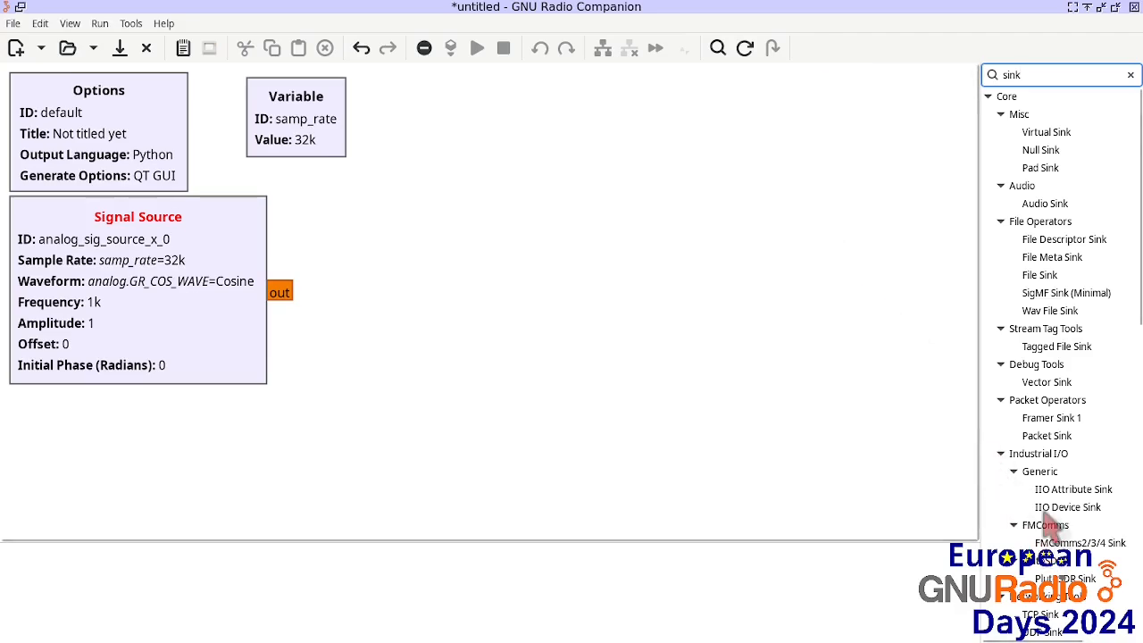
pyautogui.scroll(-10, 1050, 522)
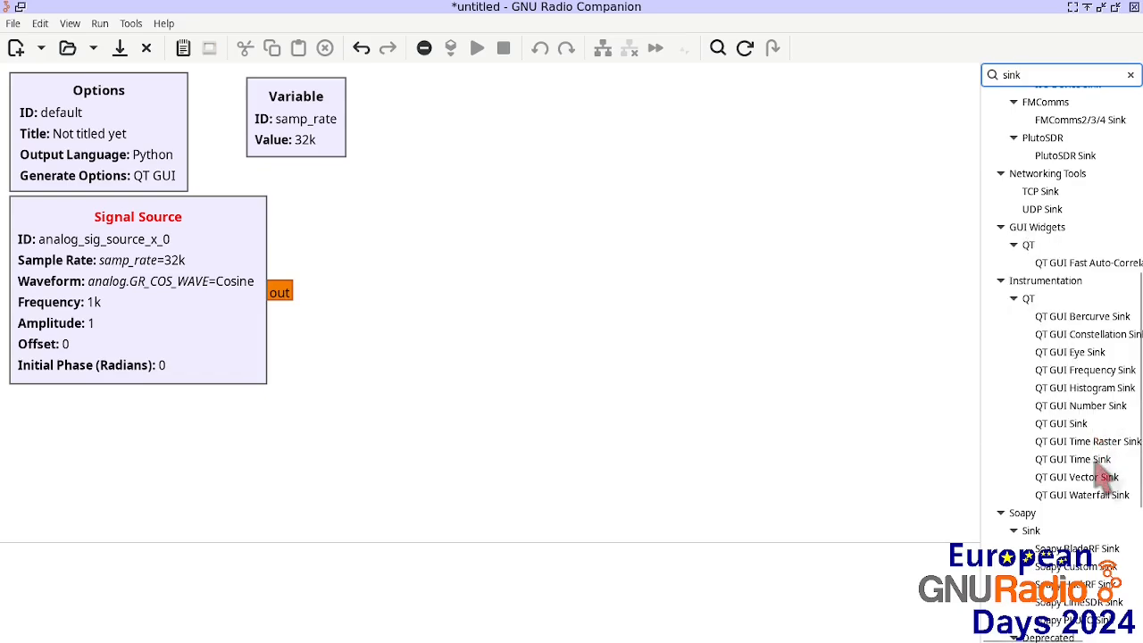
pyautogui.moveTo(1094, 459); pyautogui.dragTo(705, 279)
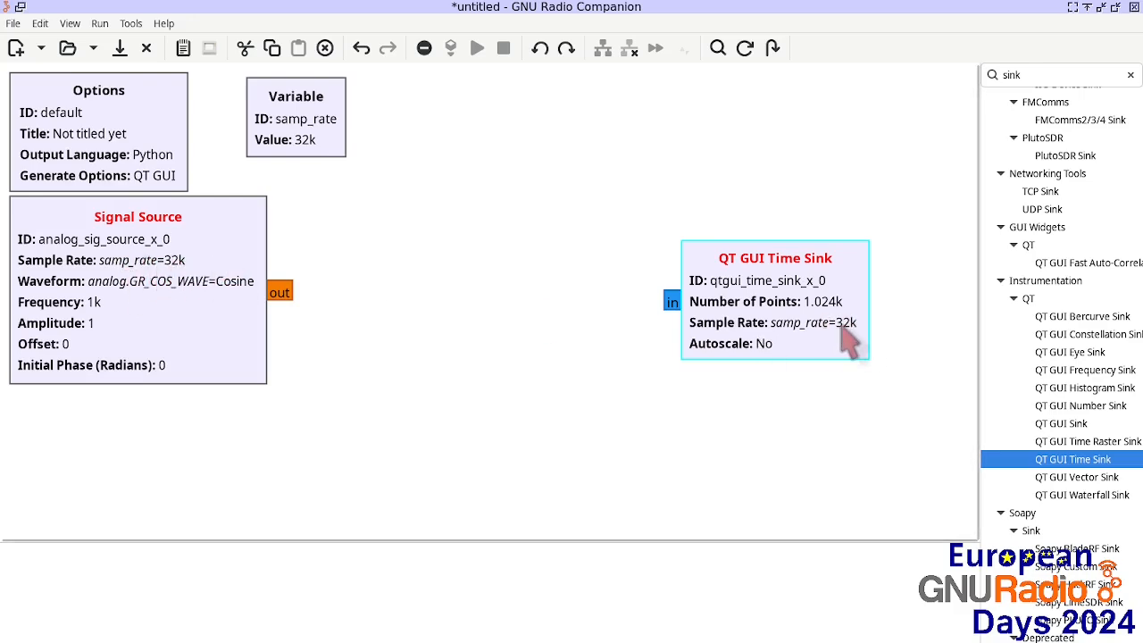
# - Connect the Signal Source output to the QT GUI Time Sink input
pyautogui.click(280, 293)
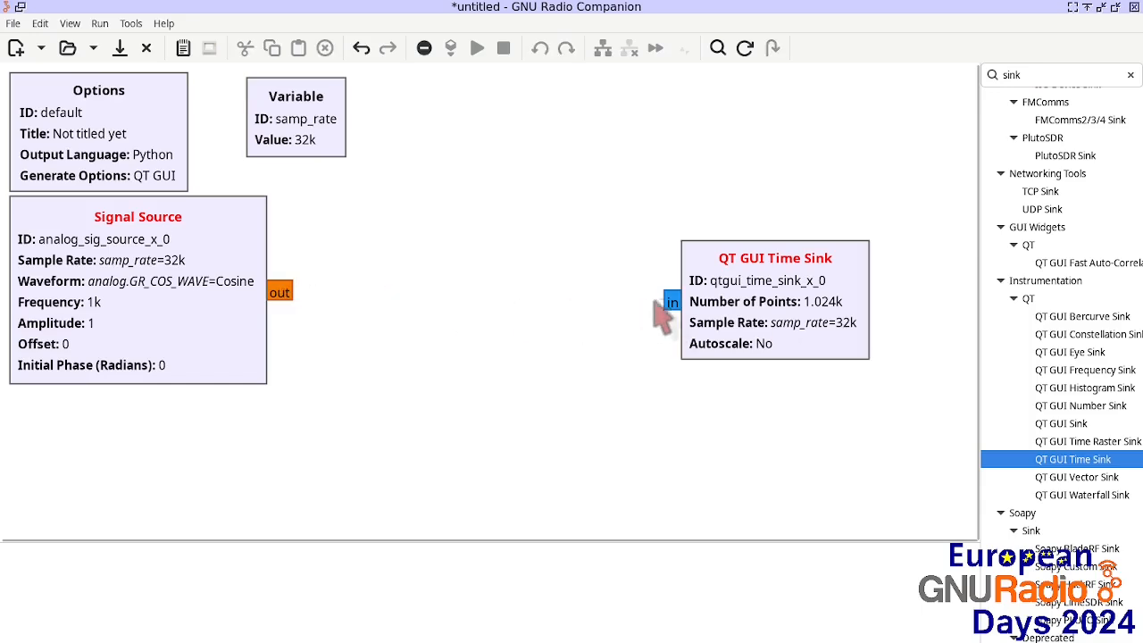
pyautogui.click(671, 302)
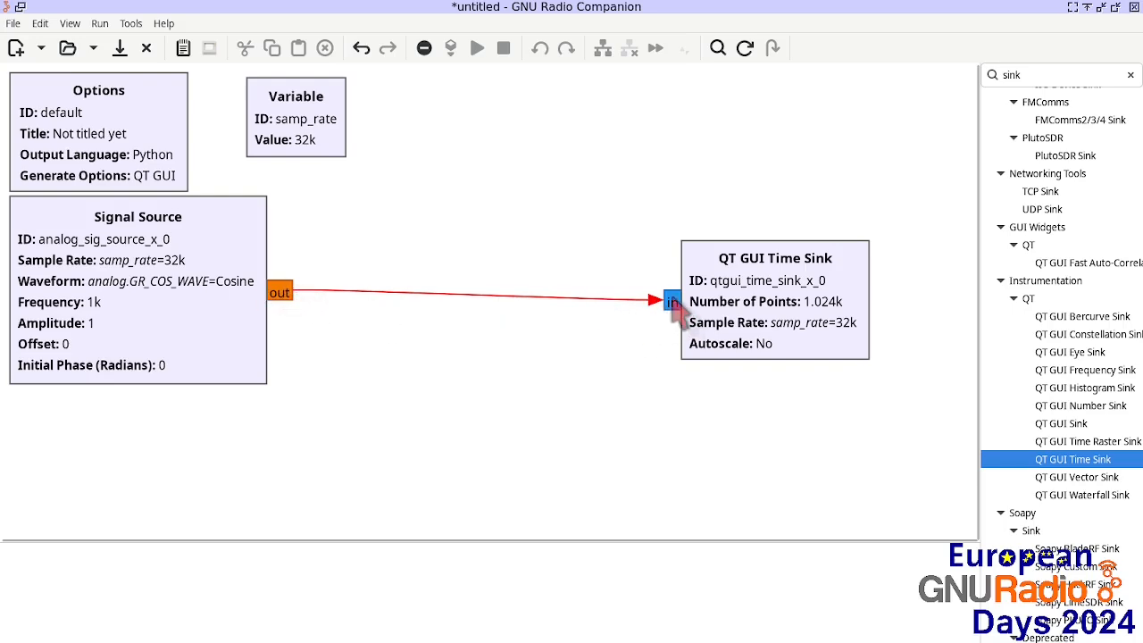
# - Set the QT GUI Time Sink's type to float and align the block level with the Signal Source output
pyautogui.doubleClick(761, 311)
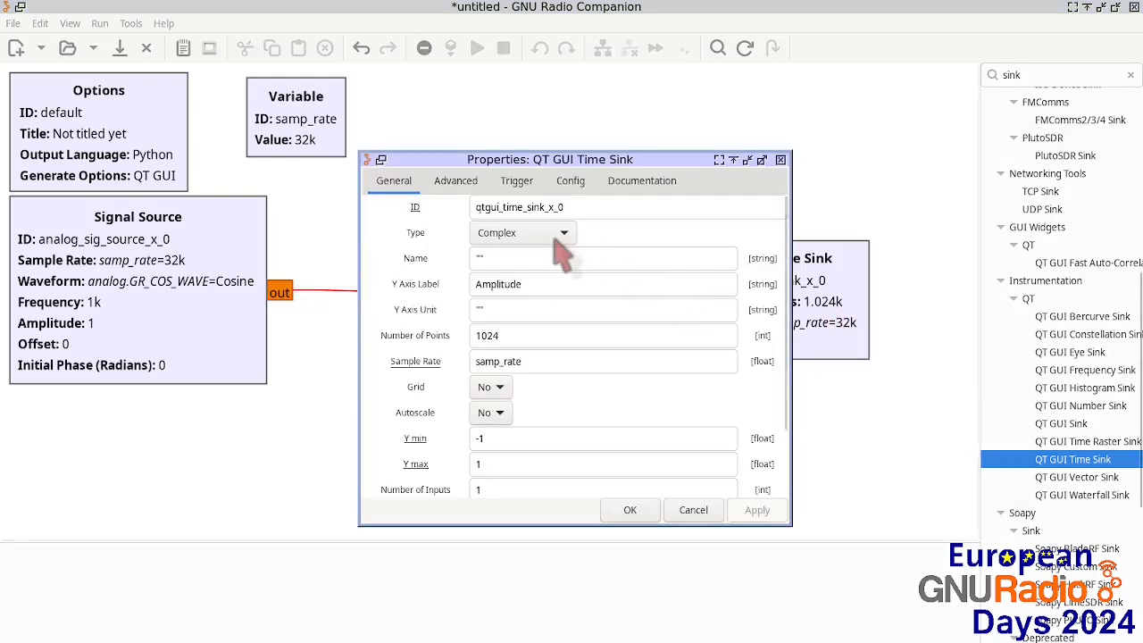
pyautogui.click(555, 234)
pyautogui.click(551, 257)
pyautogui.click(628, 510)
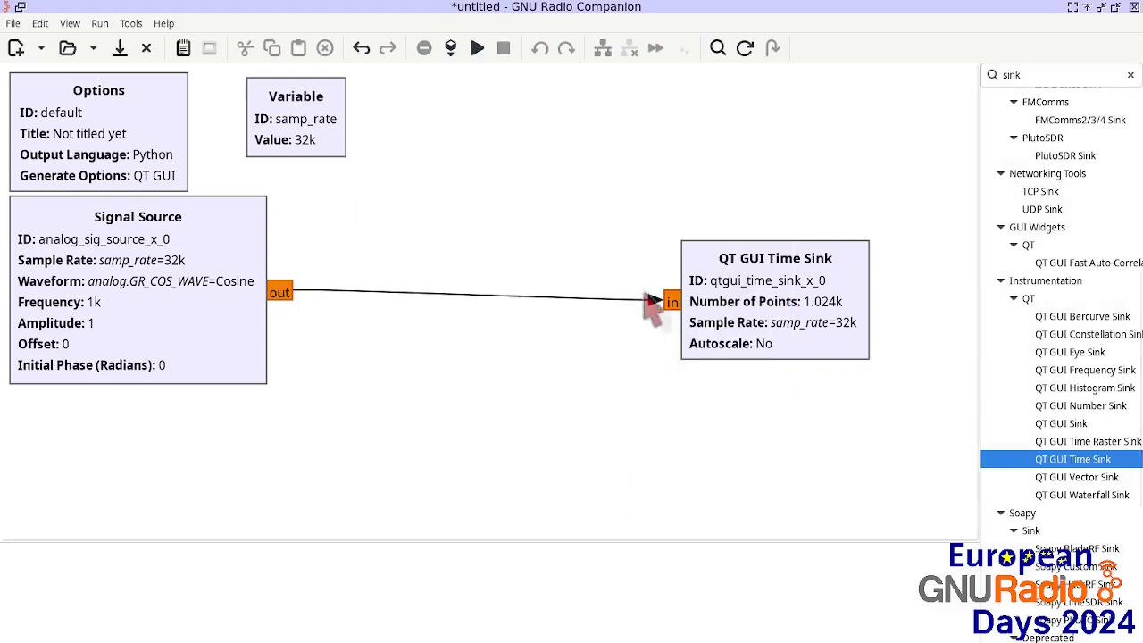
pyautogui.moveTo(759, 309); pyautogui.dragTo(759, 298)
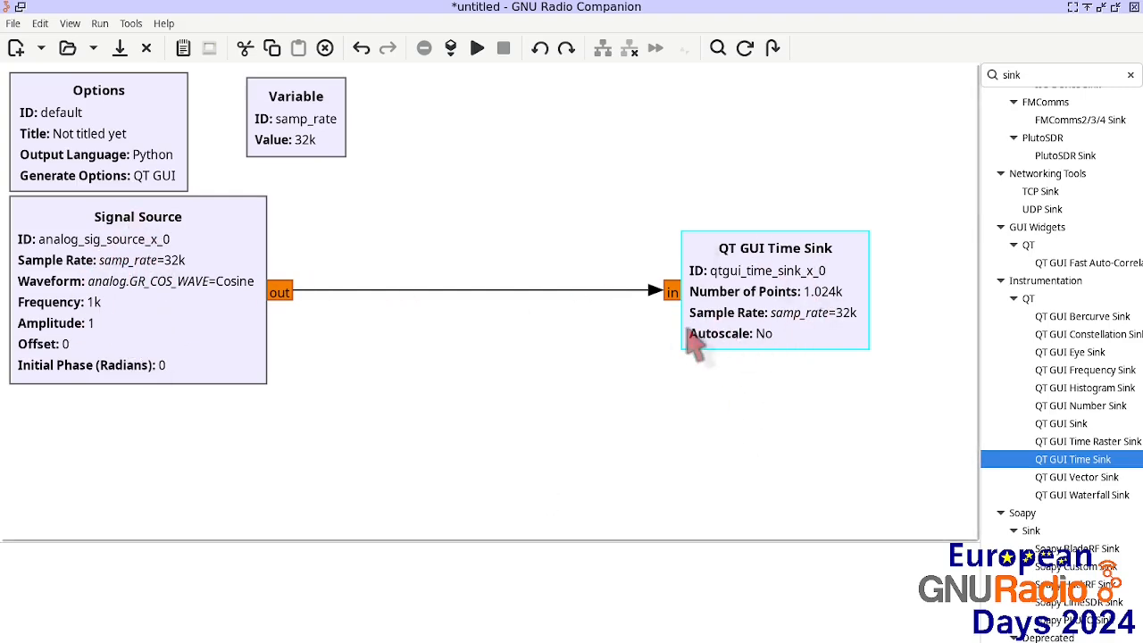
# - Delete the direct connection between Signal Source and QT GUI Time Sink and place a Throttle block between them
pyautogui.click(568, 291)
pyautogui.press('Delete')
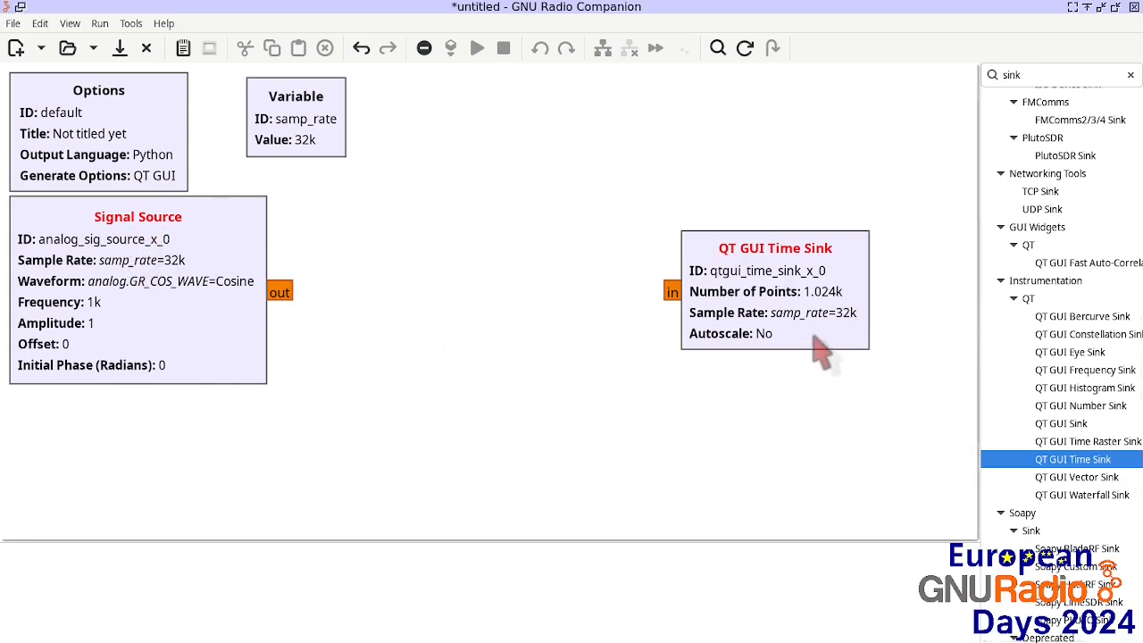
pyautogui.moveTo(1033, 75); pyautogui.dragTo(873, 65)
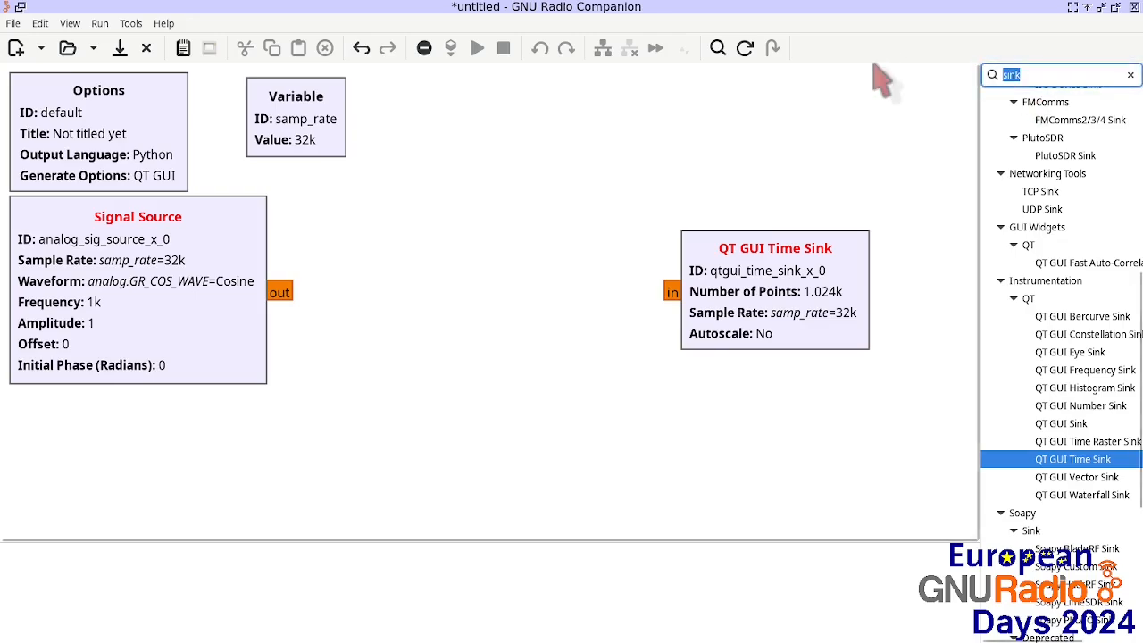
pyautogui.write('throt')
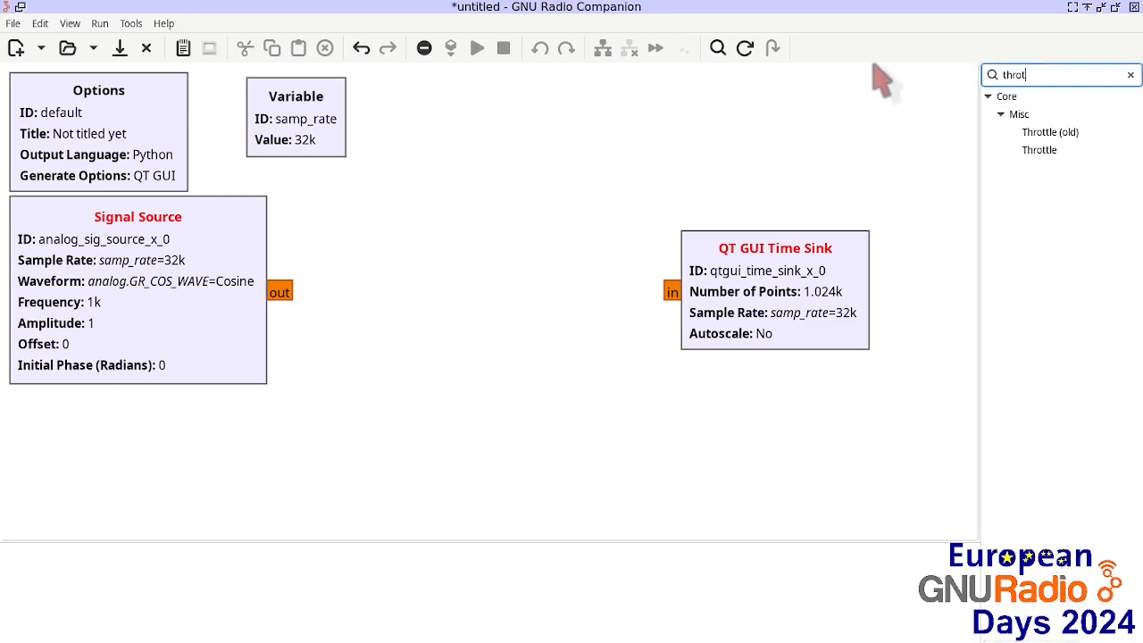
pyautogui.moveTo(1040, 150); pyautogui.dragTo(410, 267)
# - Connect the Signal Source output to the Throttle input and the Throttle output to the QT GUI Time Sink
pyautogui.click(278, 290)
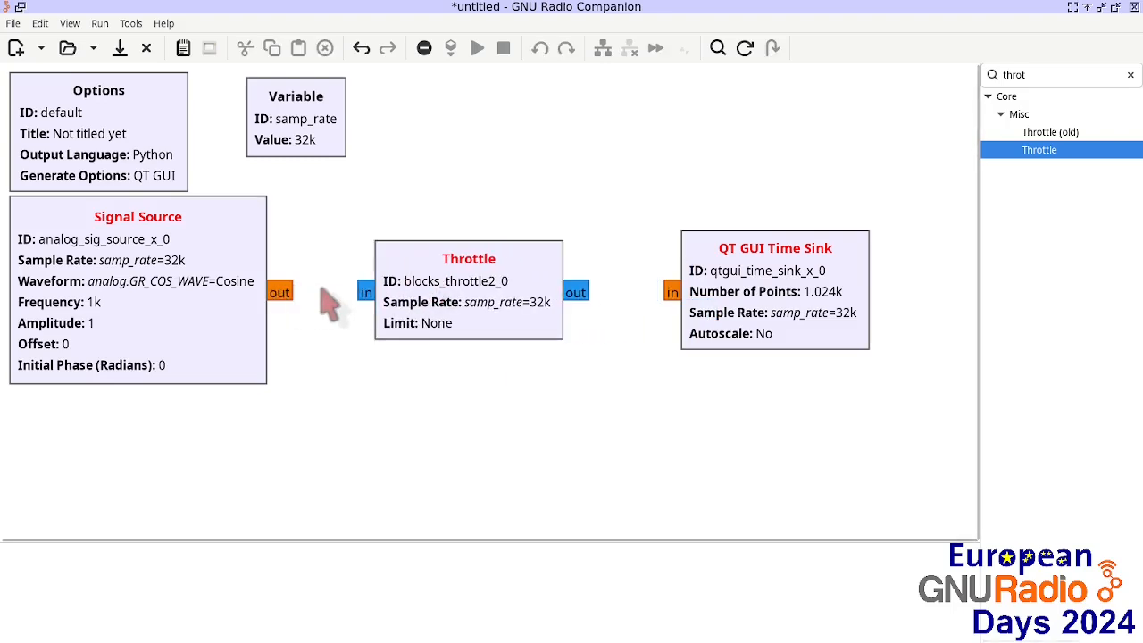
pyautogui.click(366, 293)
pyautogui.click(576, 293)
pyautogui.click(671, 293)
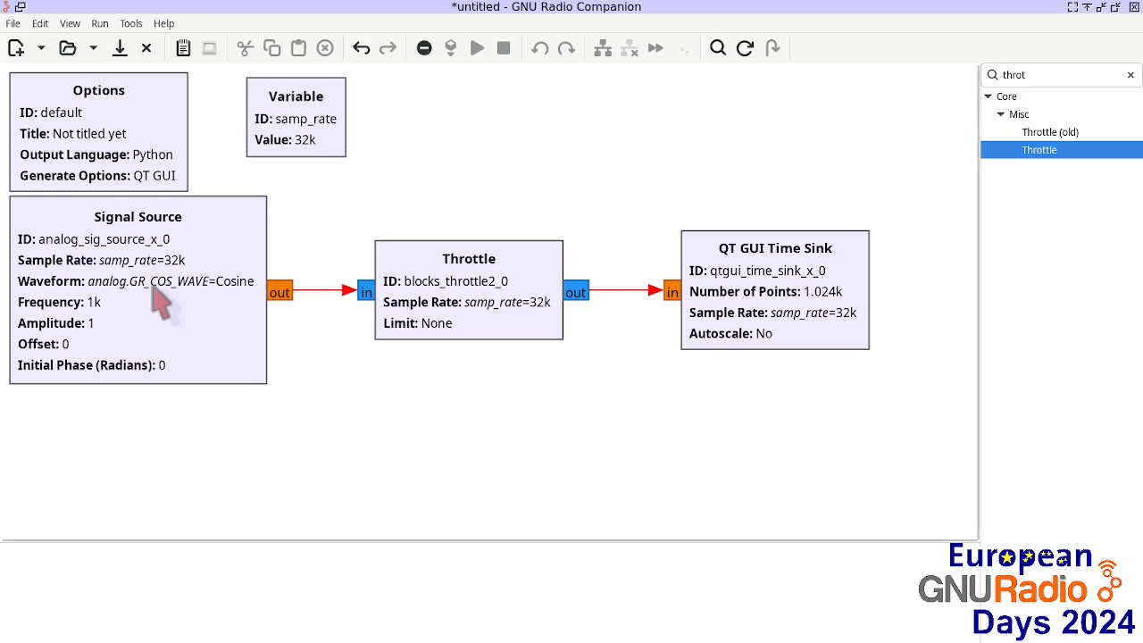
# - Set the Throttle block's type to float
pyautogui.doubleClick(513, 297)
pyautogui.click(513, 234)
pyautogui.click(502, 257)
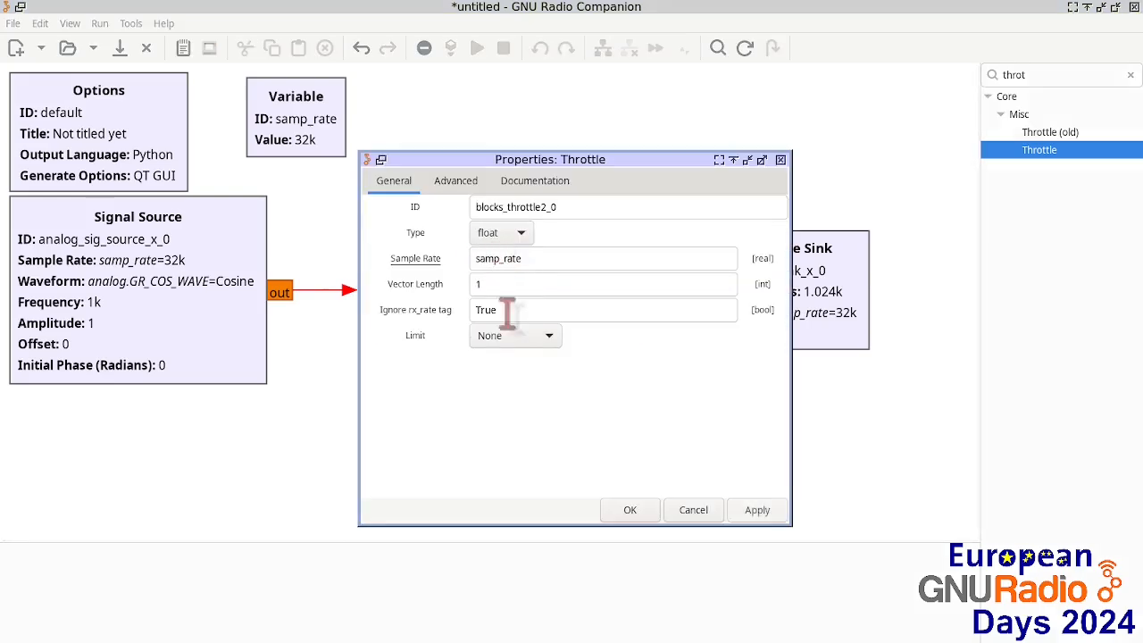
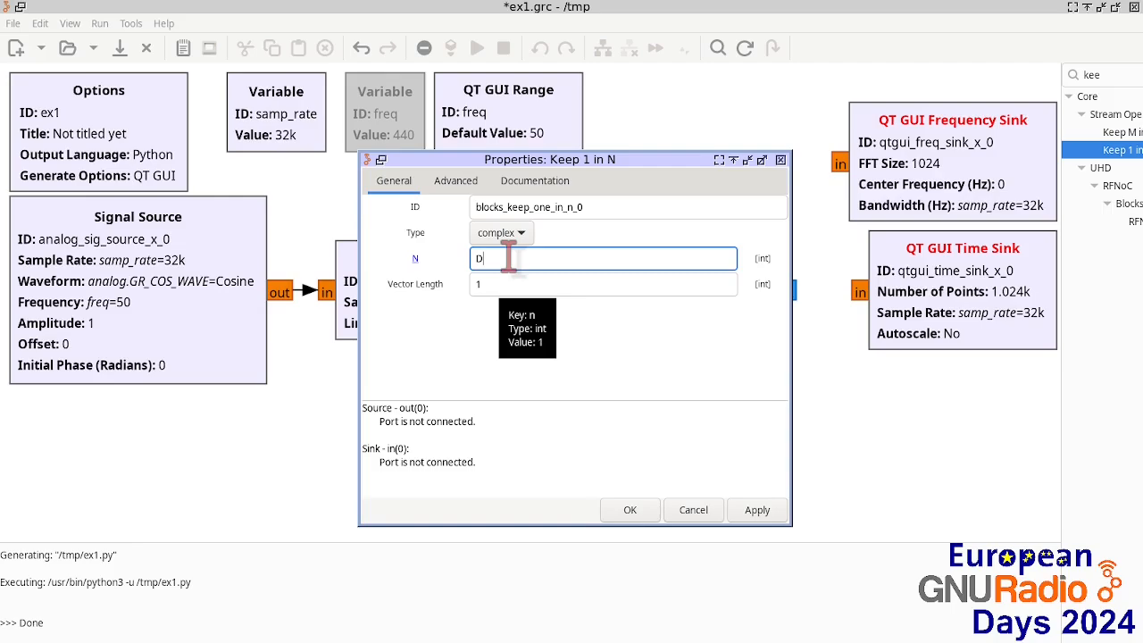
# - Apply D as the N parameter of the Keep 1 in N block and close its properties
pyautogui.moveTo(571, 165); pyautogui.dragTo(689, 346)
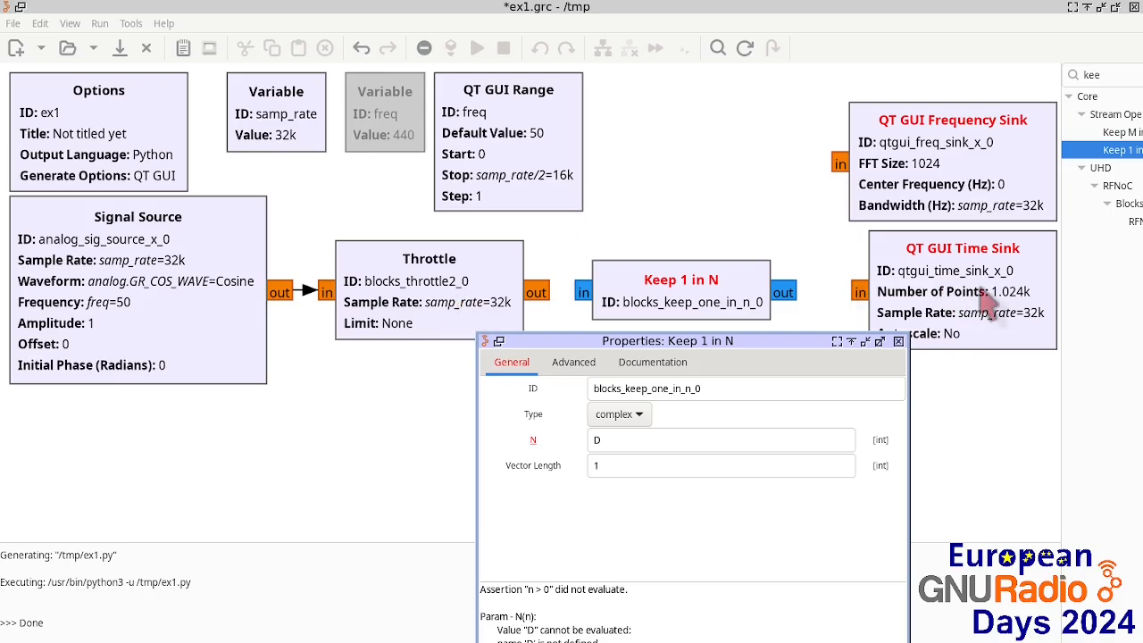
pyautogui.doubleClick(610, 439)
pyautogui.moveTo(628, 340); pyautogui.dragTo(622, 159)
pyautogui.click(740, 513)
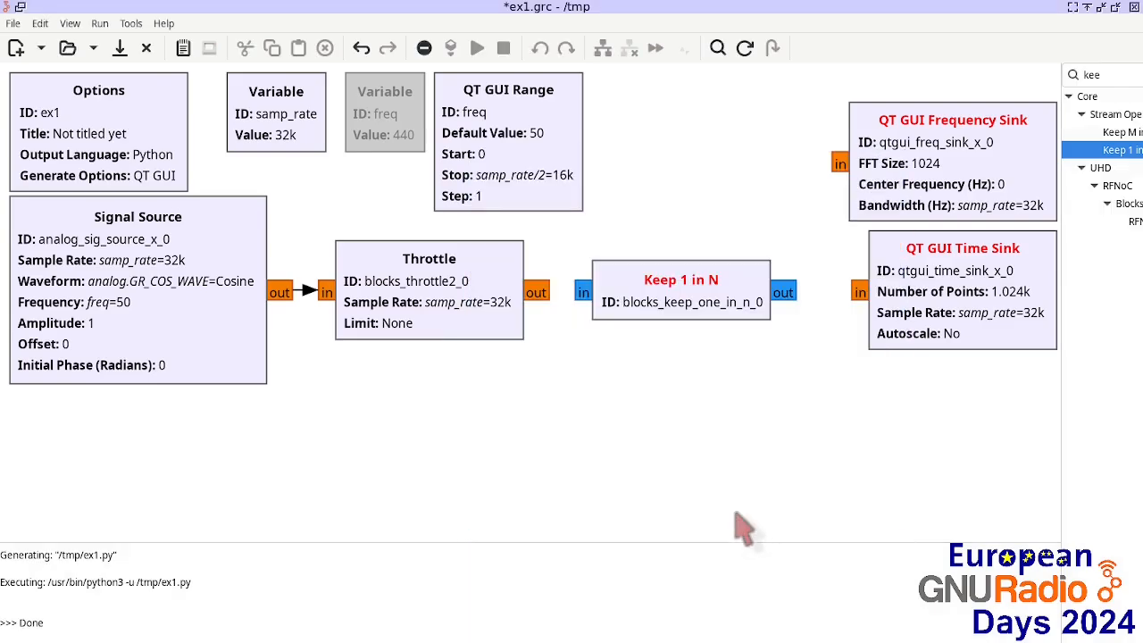
# - Find the Variable block in the block library and place one beside the QT GUI Range block
pyautogui.moveTo(1109, 75); pyautogui.dragTo(980, 55)
pyautogui.write('var')
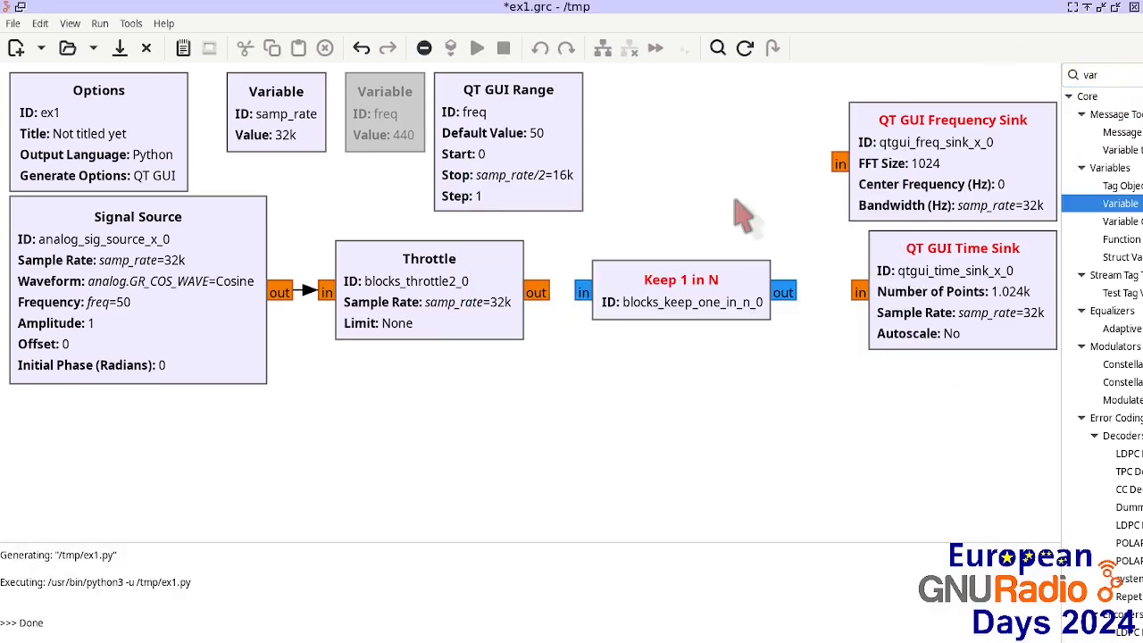
pyautogui.moveTo(1120, 203); pyautogui.dragTo(632, 106)
pyautogui.moveTo(697, 157); pyautogui.dragTo(657, 127)
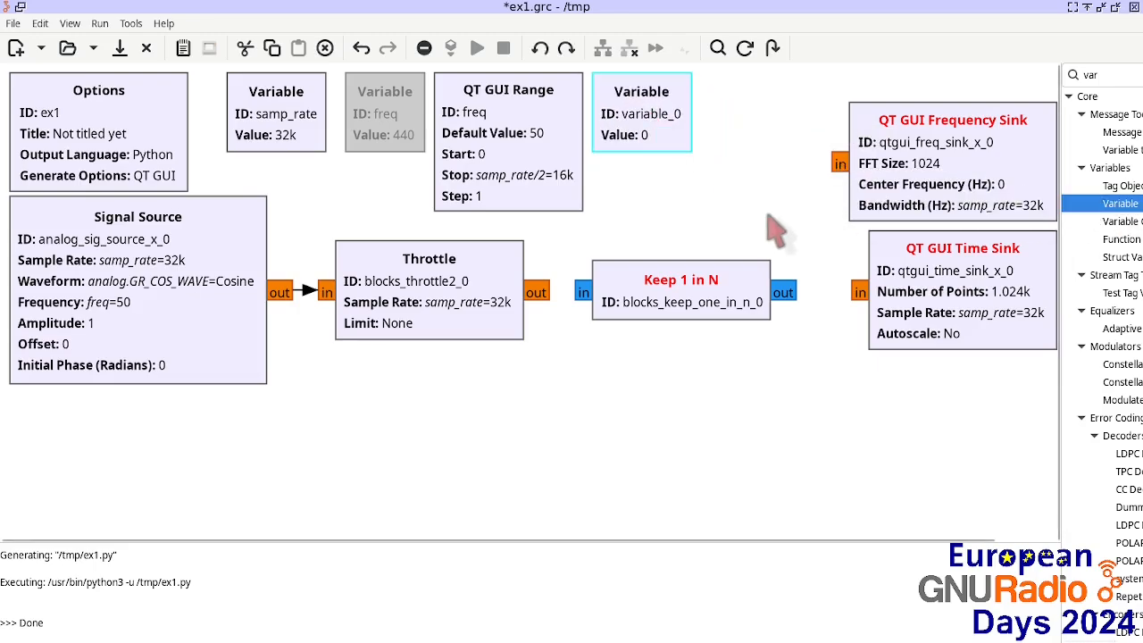
# - Set the new Variable block's ID to D and its value to 3
pyautogui.doubleClick(668, 139)
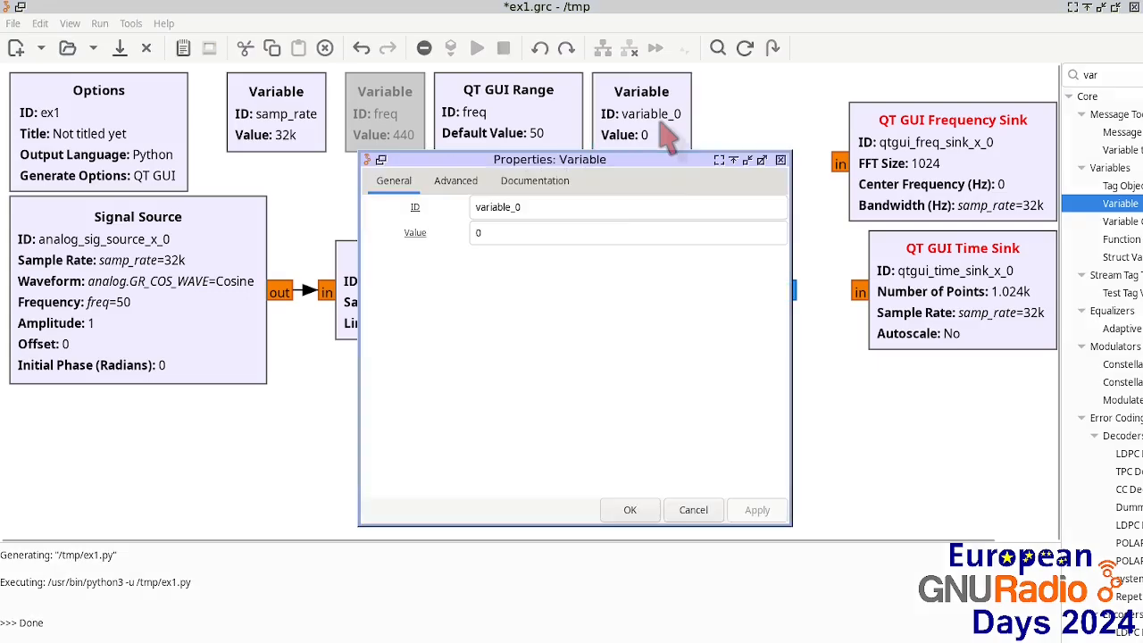
pyautogui.moveTo(608, 207); pyautogui.dragTo(427, 199)
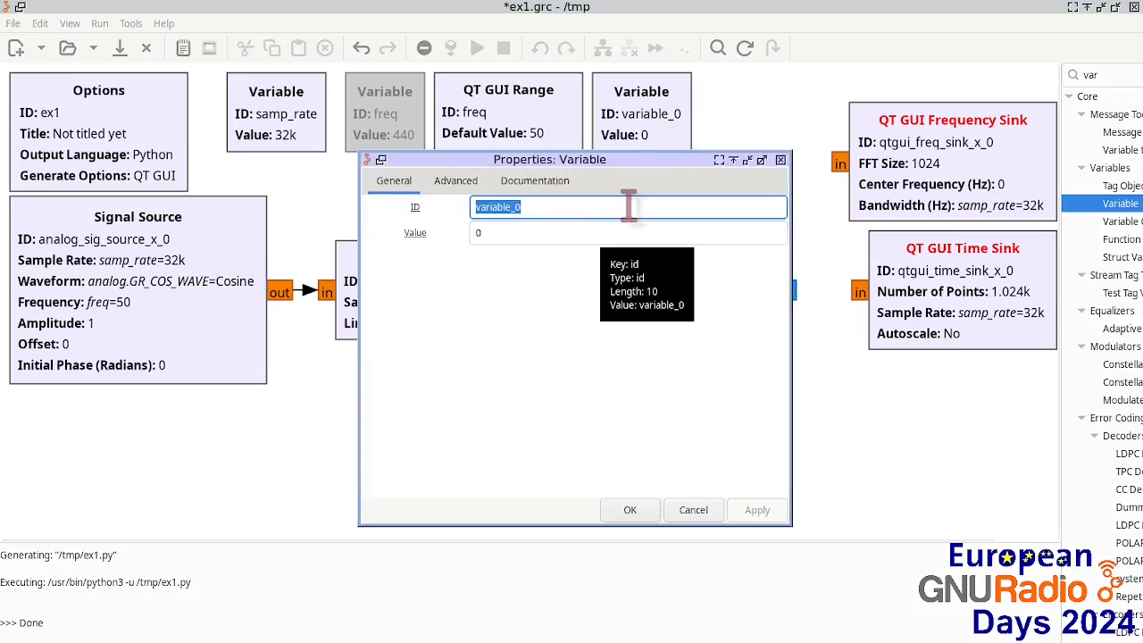
pyautogui.write('D')
pyautogui.press('Tab')
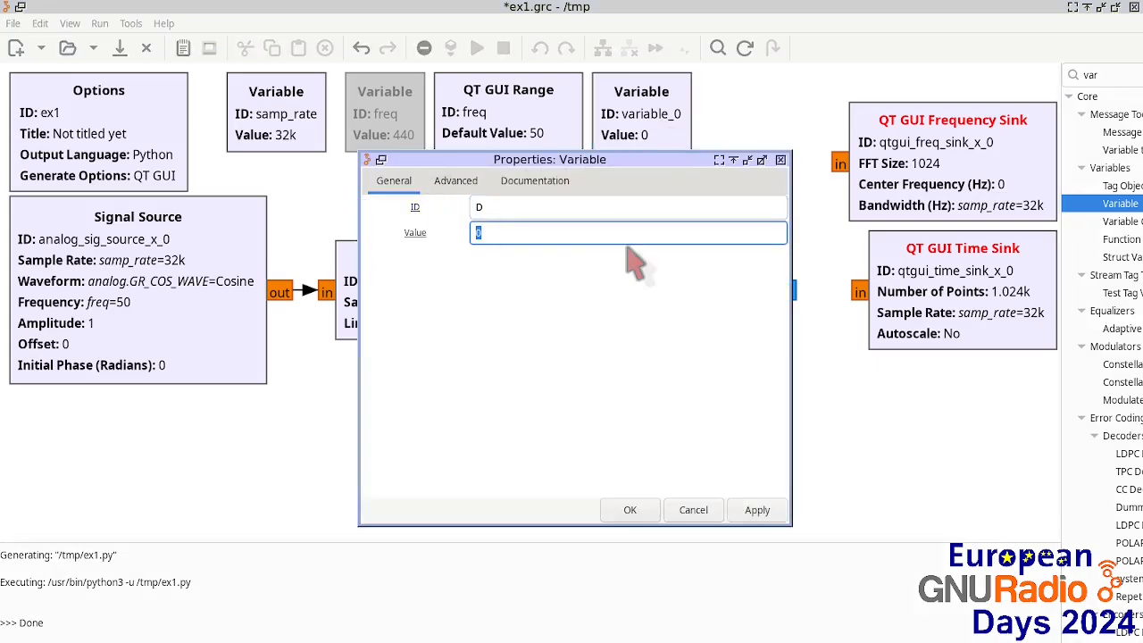
pyautogui.click(636, 515)
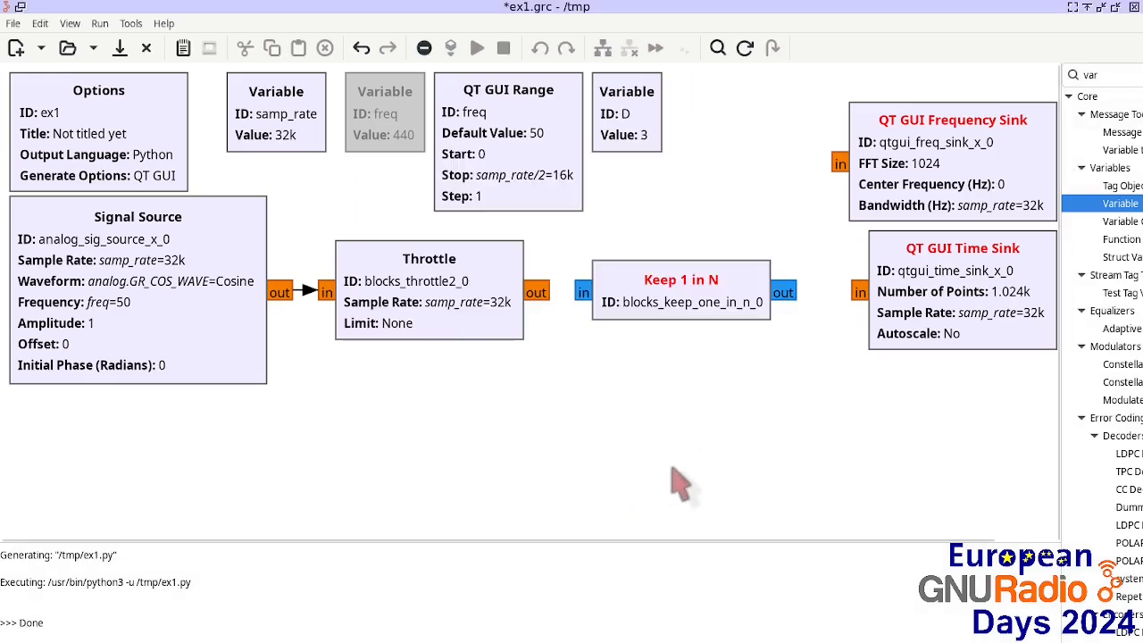
# - Set the Keep 1 in N block's type to float, keeping D as its N parameter
pyautogui.doubleClick(689, 295)
pyautogui.click(487, 259)
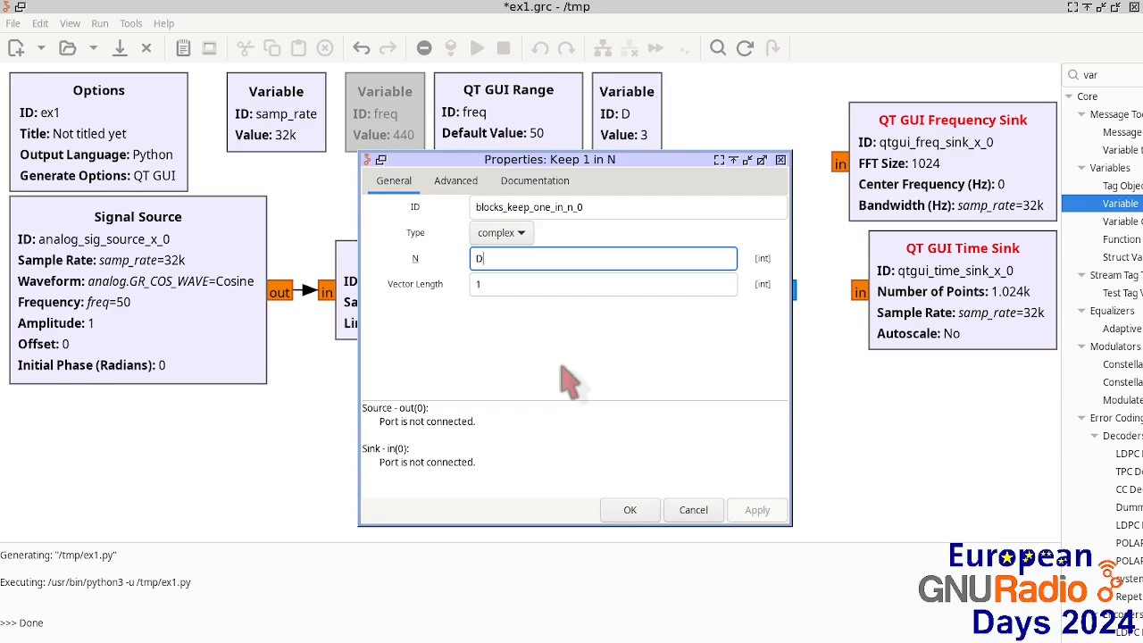
pyautogui.click(521, 233)
pyautogui.click(529, 242)
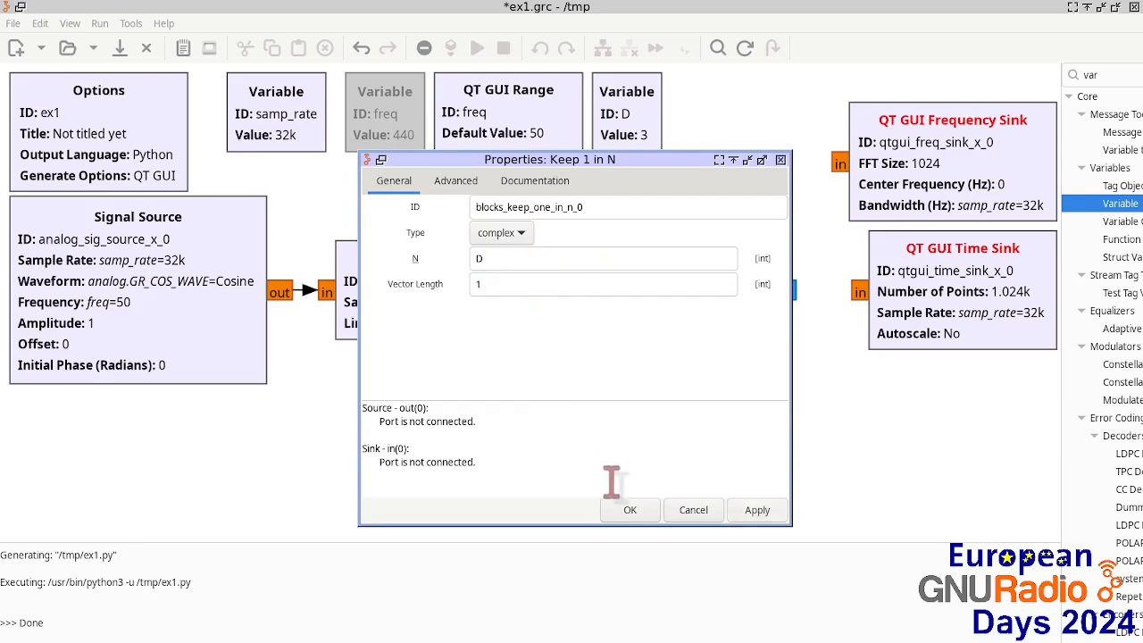
pyautogui.click(628, 513)
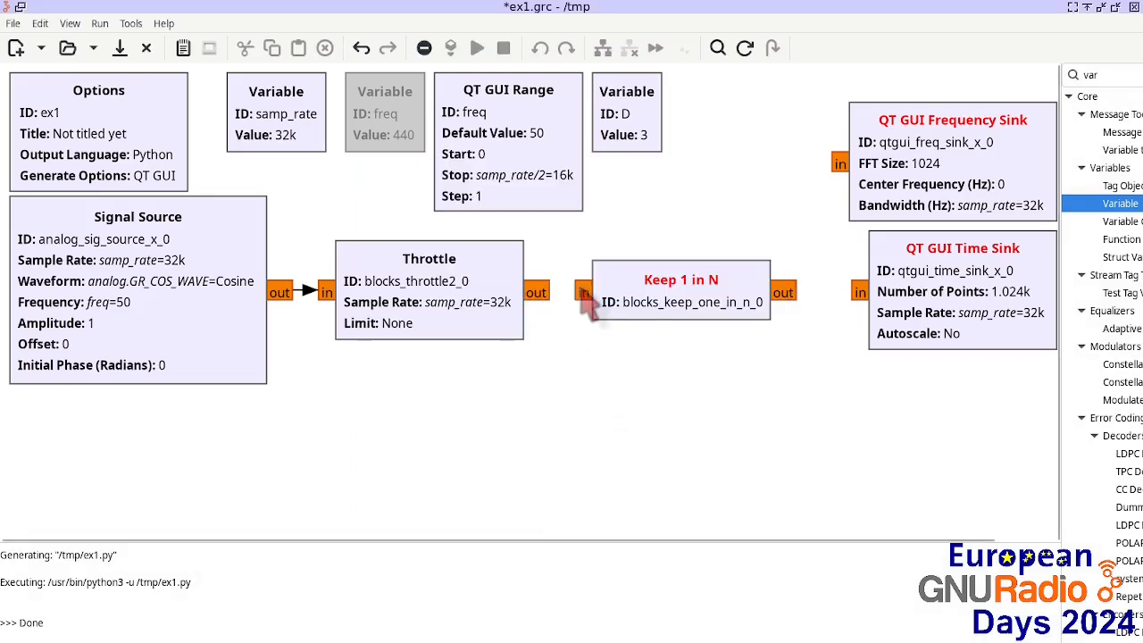
# - Connect the Throttle output through Keep 1 in N to the QT GUI Time Sink and Frequency Sink, and save the flowgraph
pyautogui.moveTo(789, 296); pyautogui.dragTo(860, 293)
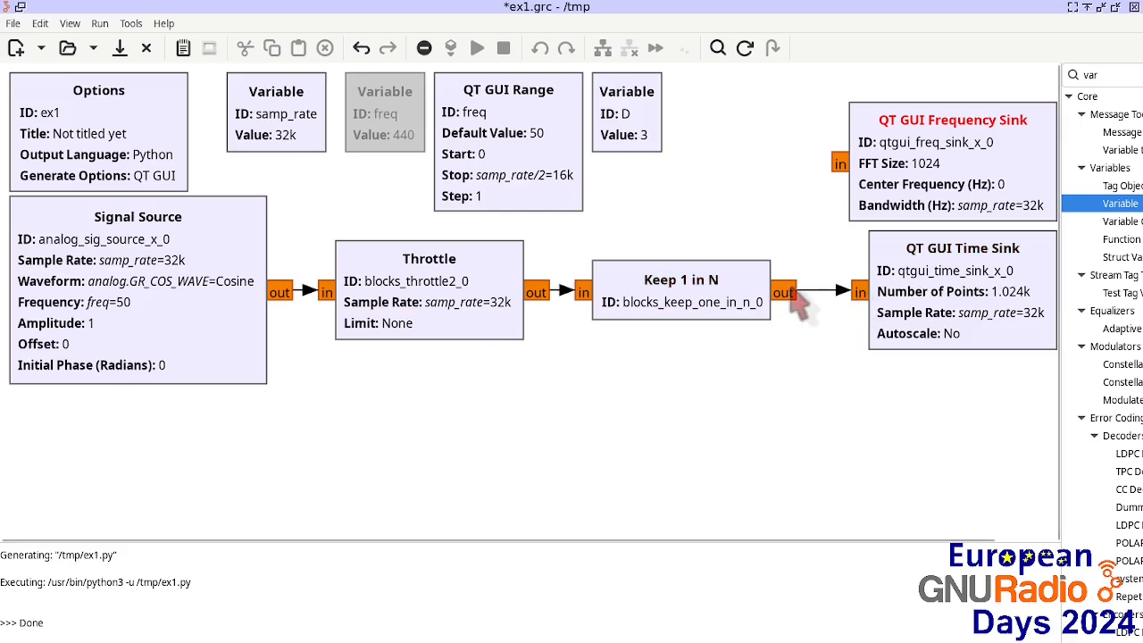
pyautogui.click(839, 168)
pyautogui.hotkey('ctrl', 's')
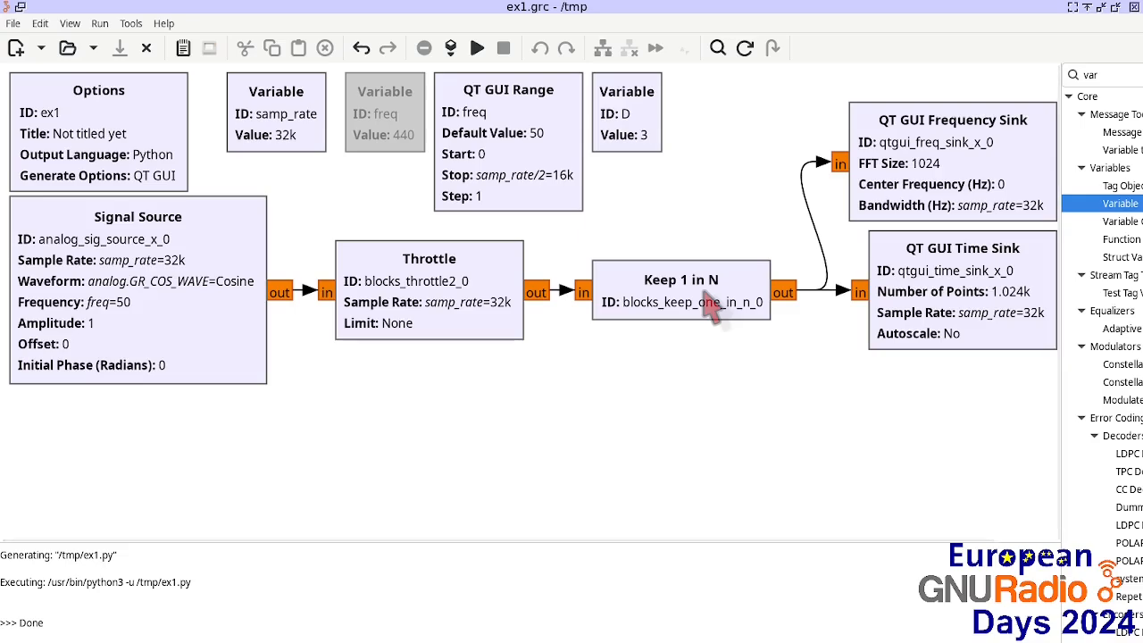
# - Set the QT GUI Frequency Sink's bandwidth to samp_rate/D
pyautogui.click(985, 156)
pyautogui.doubleClick(984, 156)
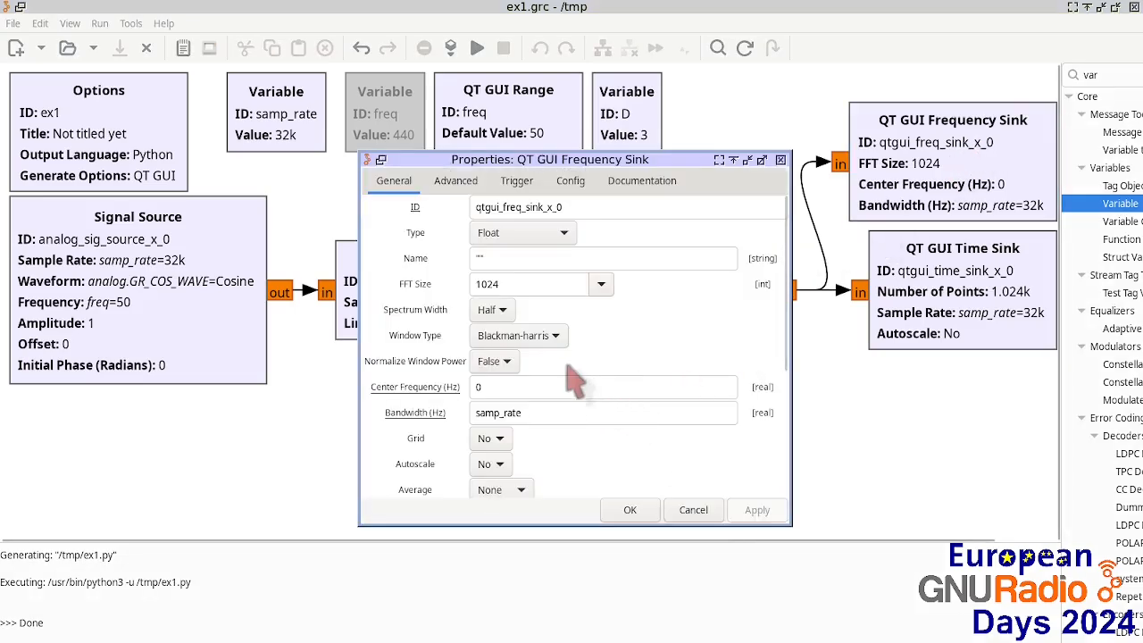
pyautogui.click(570, 412)
pyautogui.write('/D')
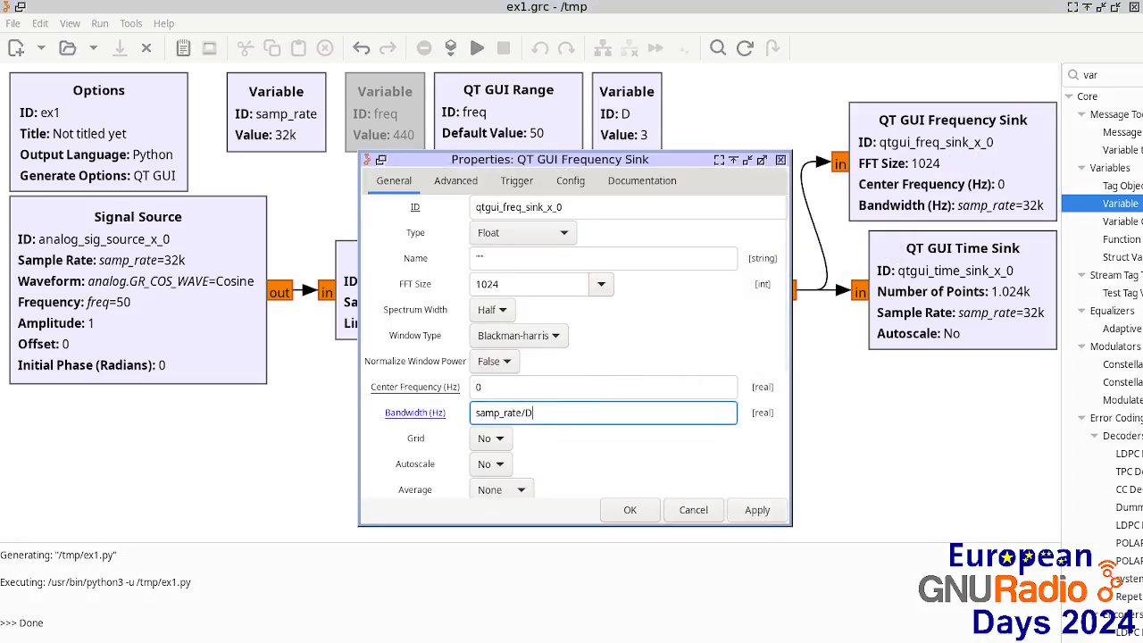
pyautogui.press('Return')
# - Set the QT GUI Time Sink's sample rate to samp_rate/D and shift the block slightly toward Keep 1 in N
pyautogui.doubleClick(949, 294)
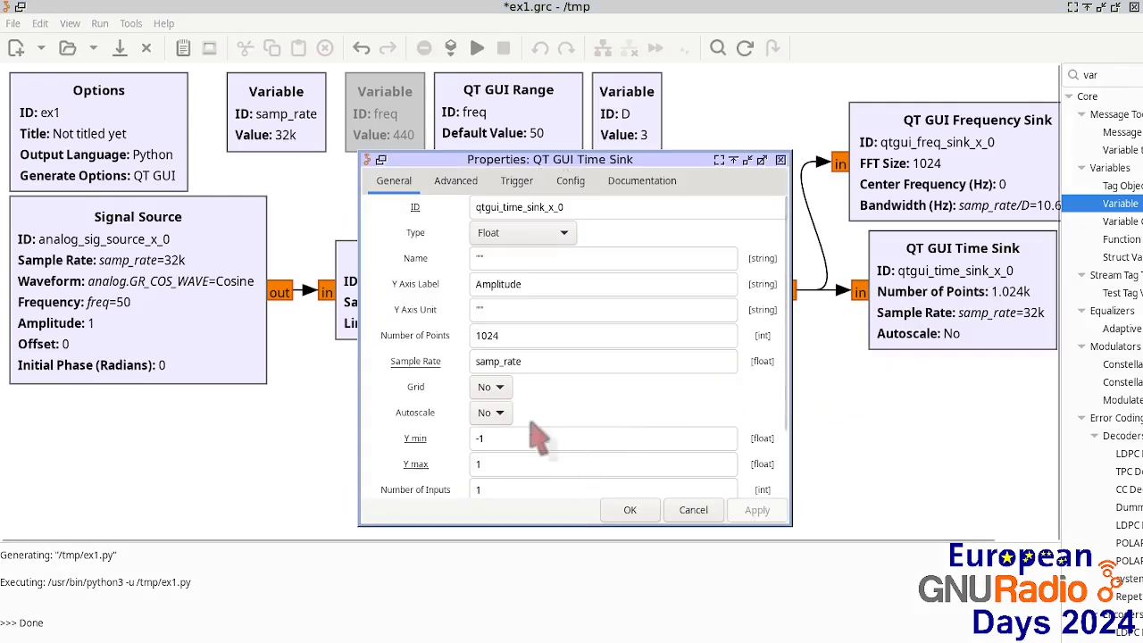
pyautogui.click(527, 360)
pyautogui.write('/D')
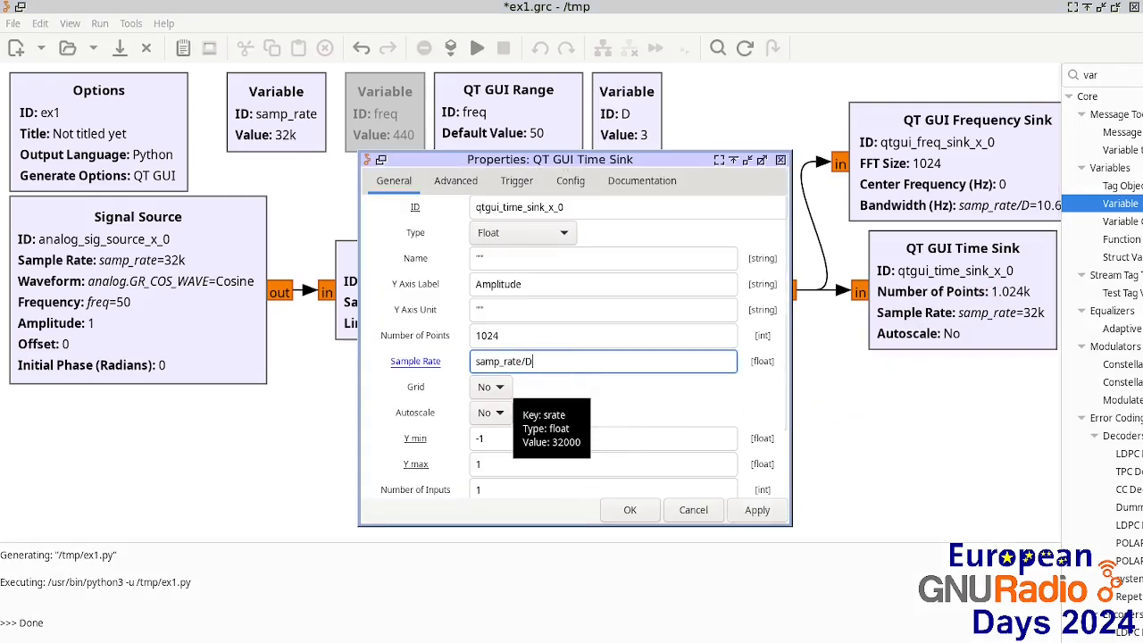
pyautogui.press('Return')
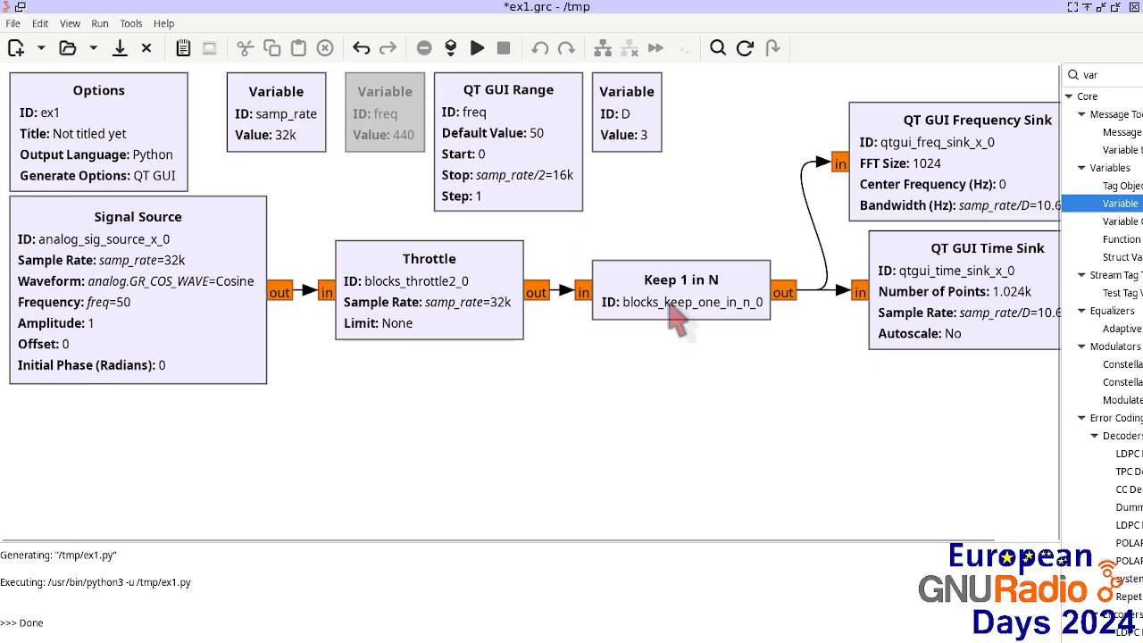
pyautogui.moveTo(899, 327); pyautogui.dragTo(889, 327)
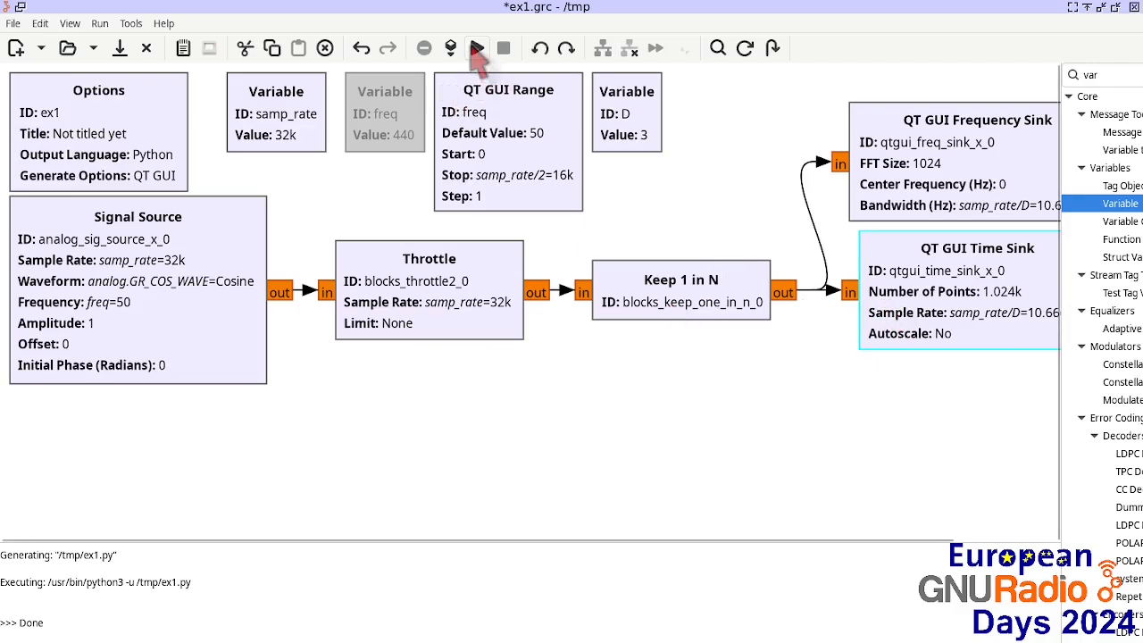
# - Run the flowgraph, examine both plots with freq at about 5038, 4286, 5576 and 6041, and close the plot window
pyautogui.click(476, 48)
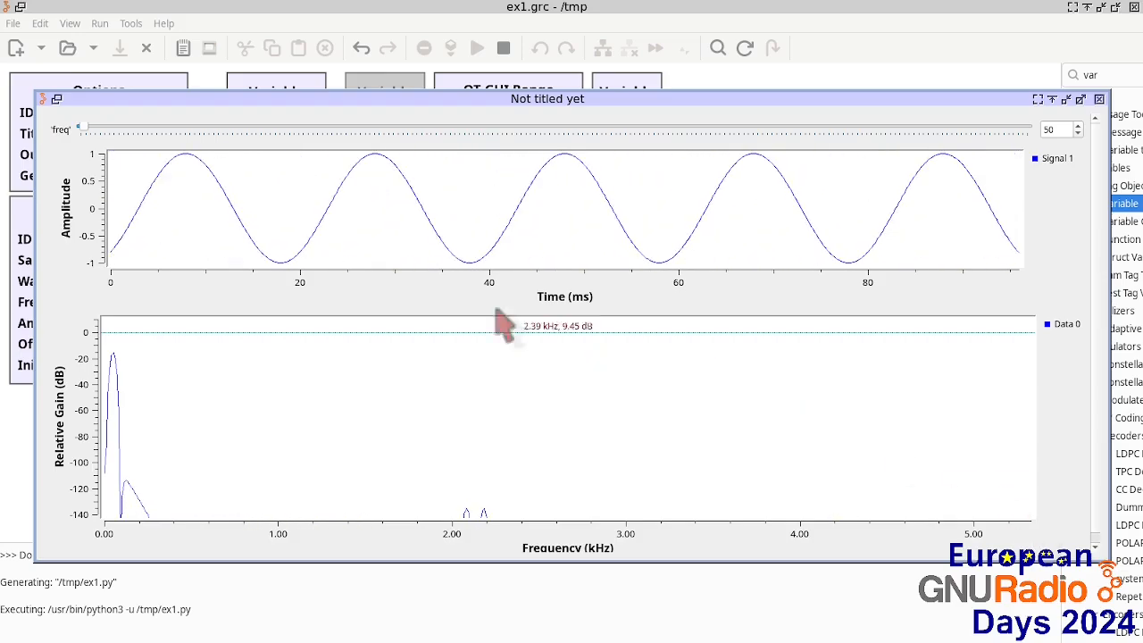
pyautogui.moveTo(89, 129); pyautogui.dragTo(378, 132)
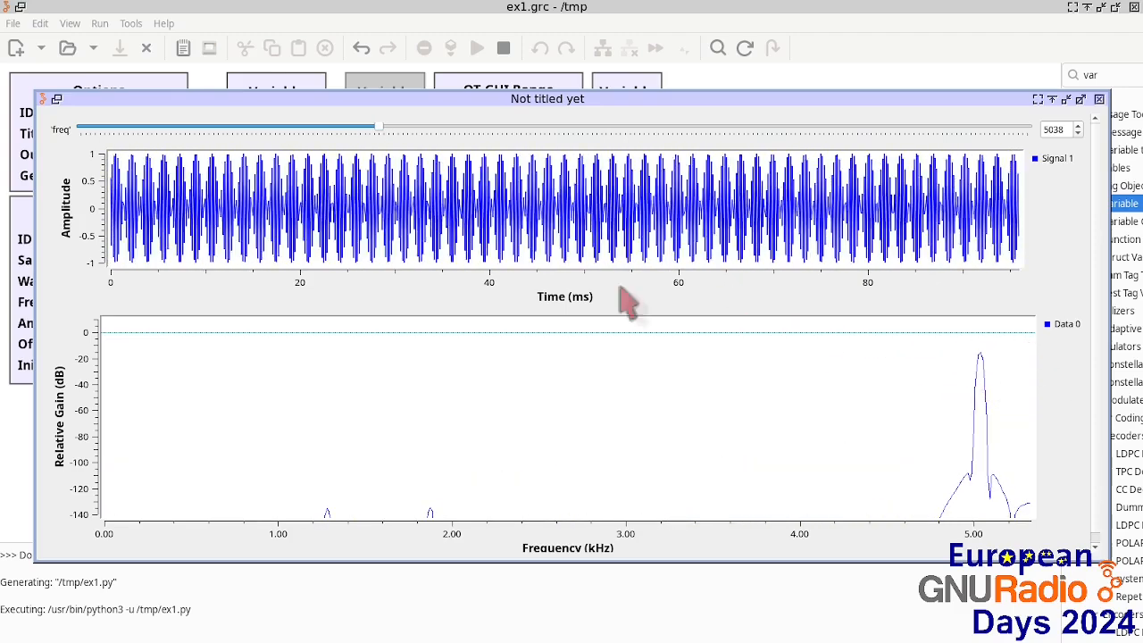
pyautogui.moveTo(379, 131); pyautogui.dragTo(332, 131)
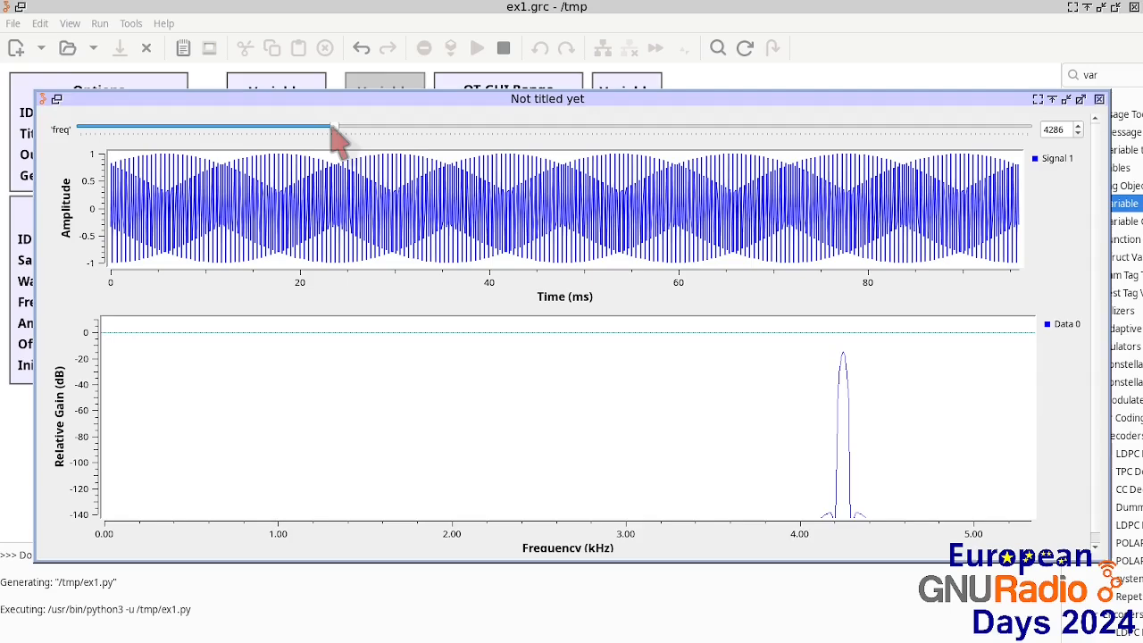
pyautogui.moveTo(333, 129); pyautogui.dragTo(410, 155)
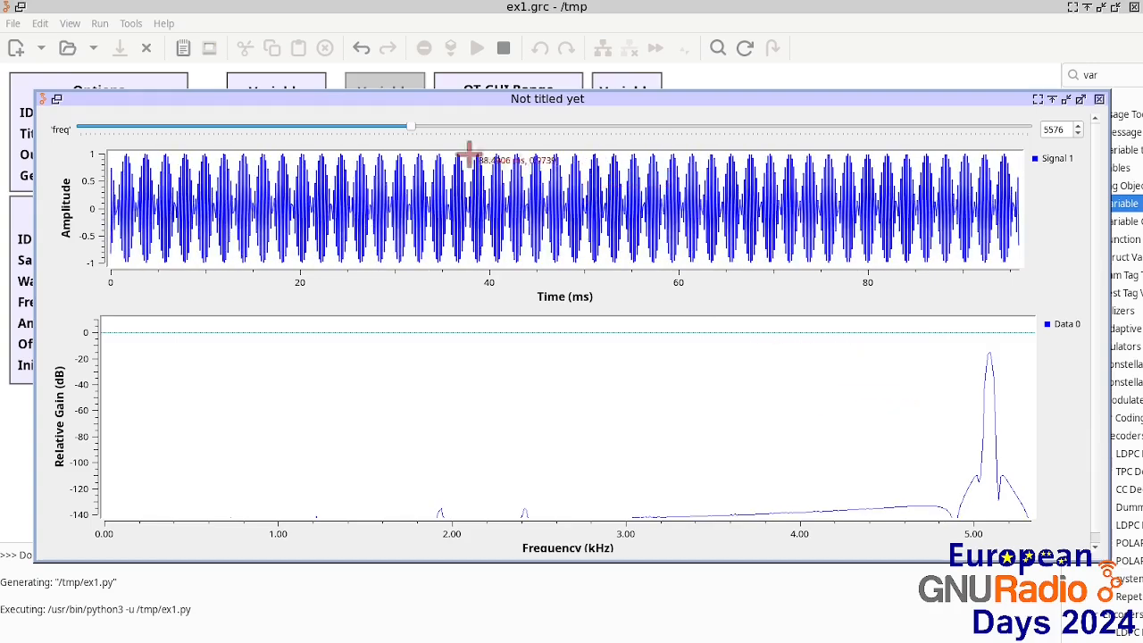
pyautogui.moveTo(437, 128); pyautogui.dragTo(437, 128)
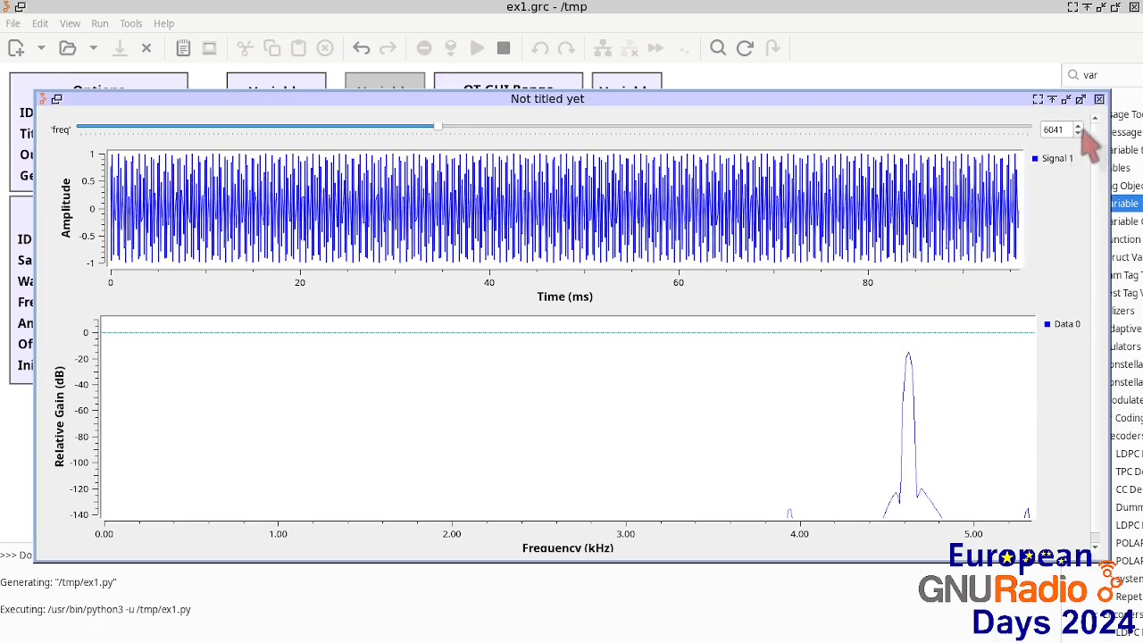
pyautogui.click(1099, 100)
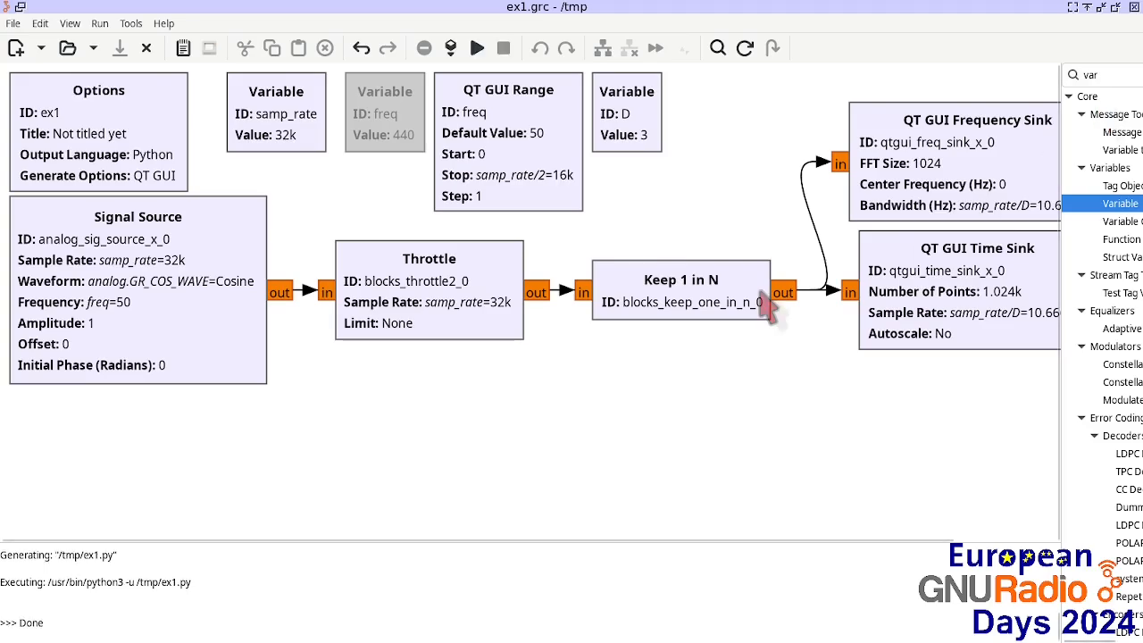
# - Change the Signal Source's output type and the Throttle's type to complex
pyautogui.doubleClick(158, 259)
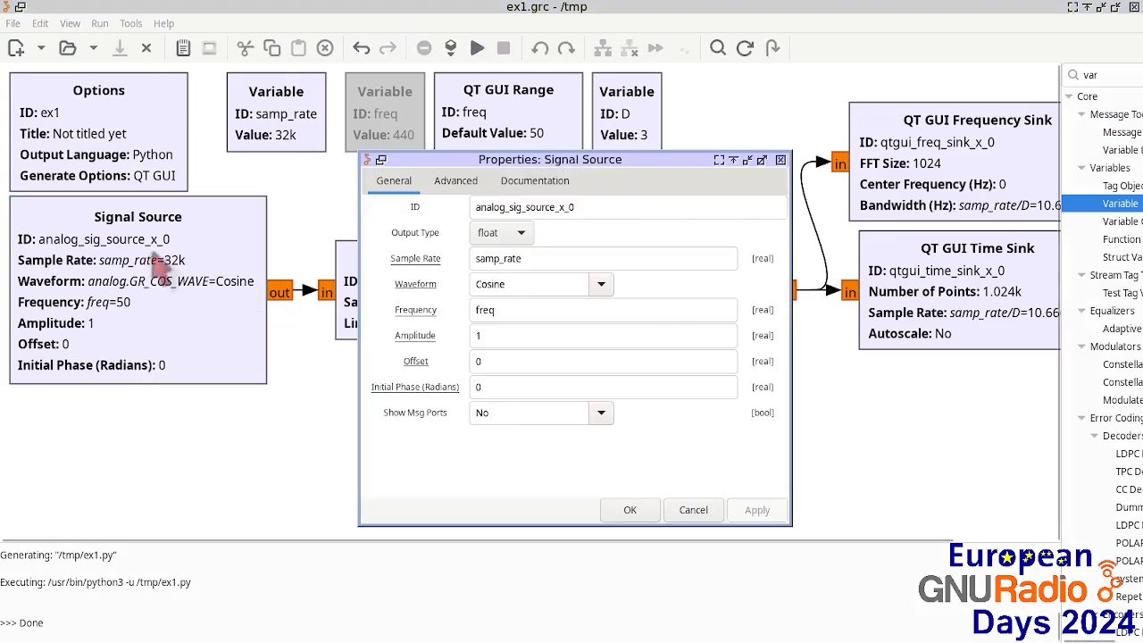
pyautogui.click(489, 234)
pyautogui.click(489, 234)
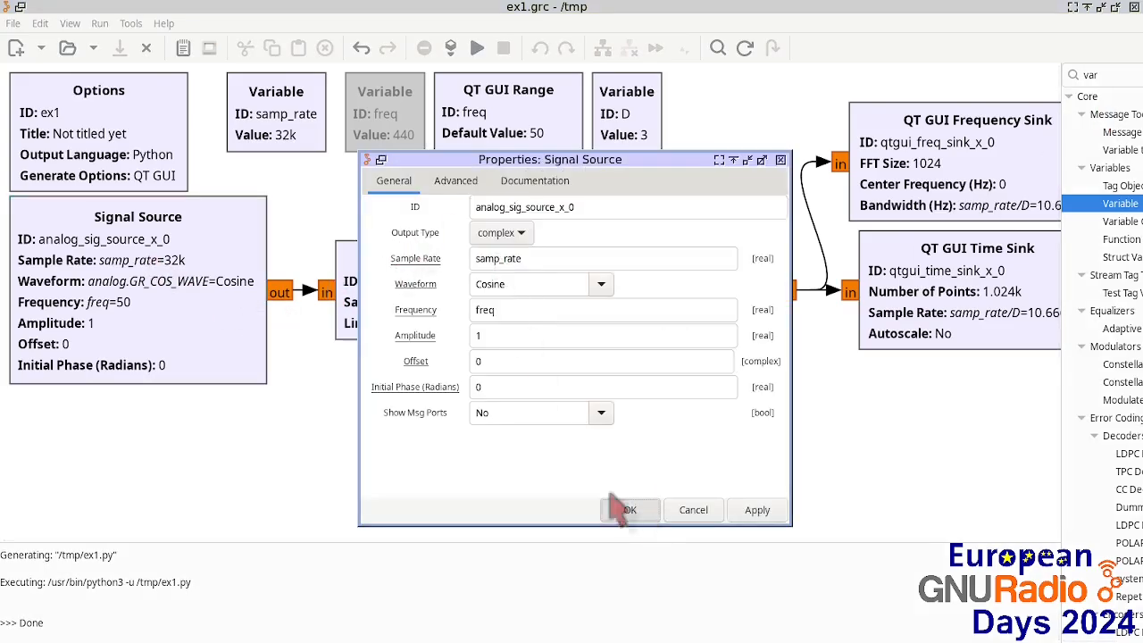
pyautogui.click(616, 509)
pyautogui.doubleClick(383, 365)
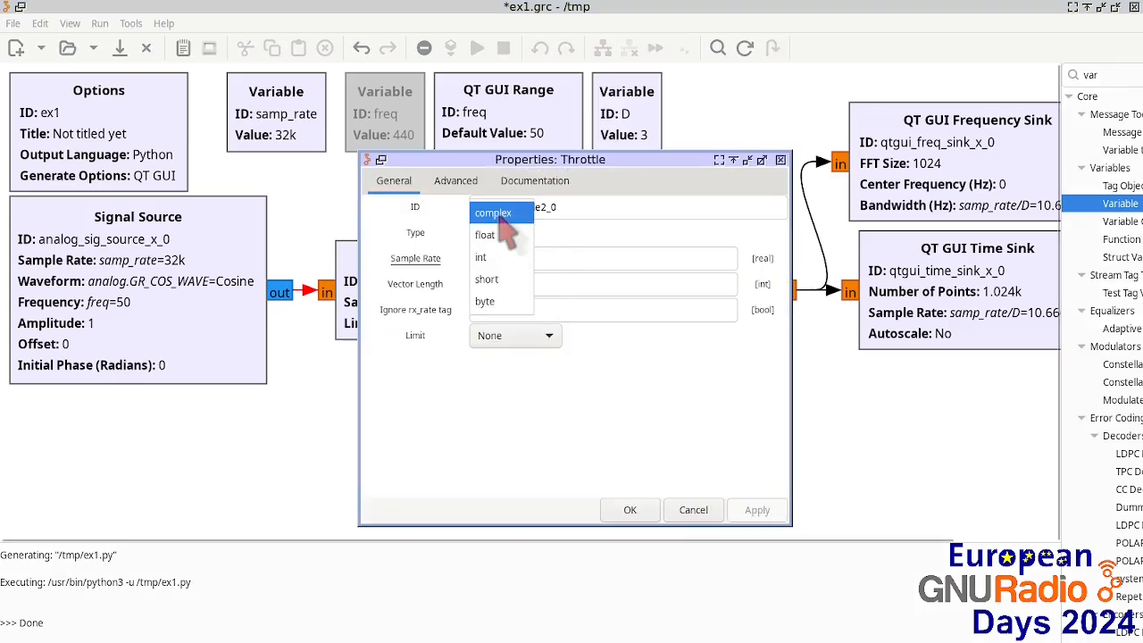
pyautogui.click(489, 234)
pyautogui.click(629, 509)
# - Change the Keep 1 in N block's type to complex
pyautogui.doubleClick(625, 295)
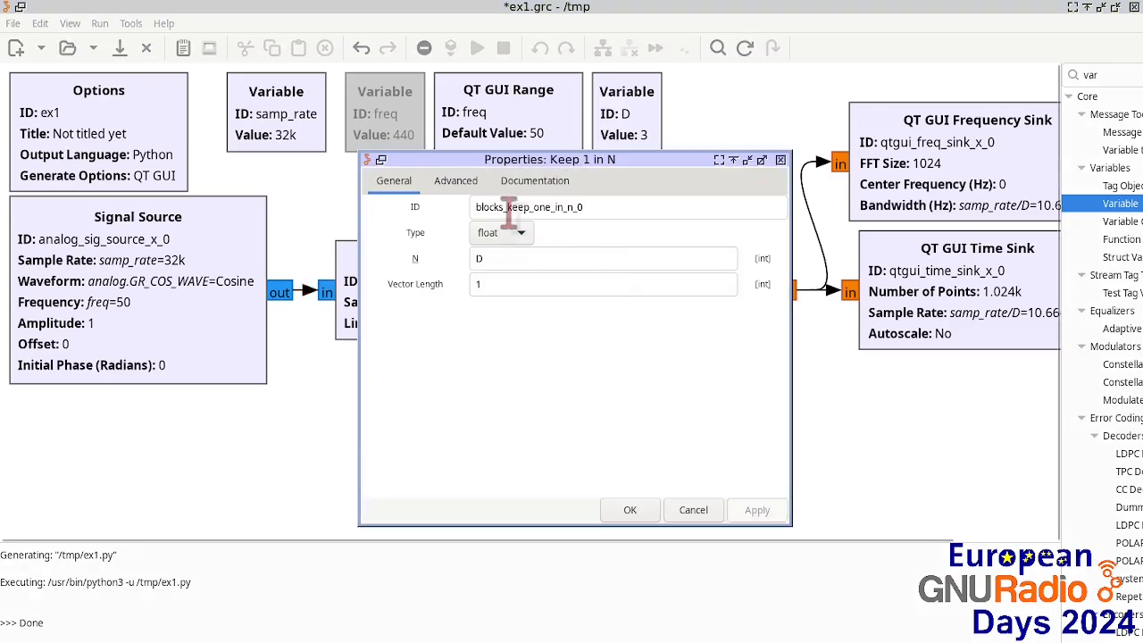
pyautogui.click(500, 232)
pyautogui.click(489, 234)
pyautogui.click(630, 510)
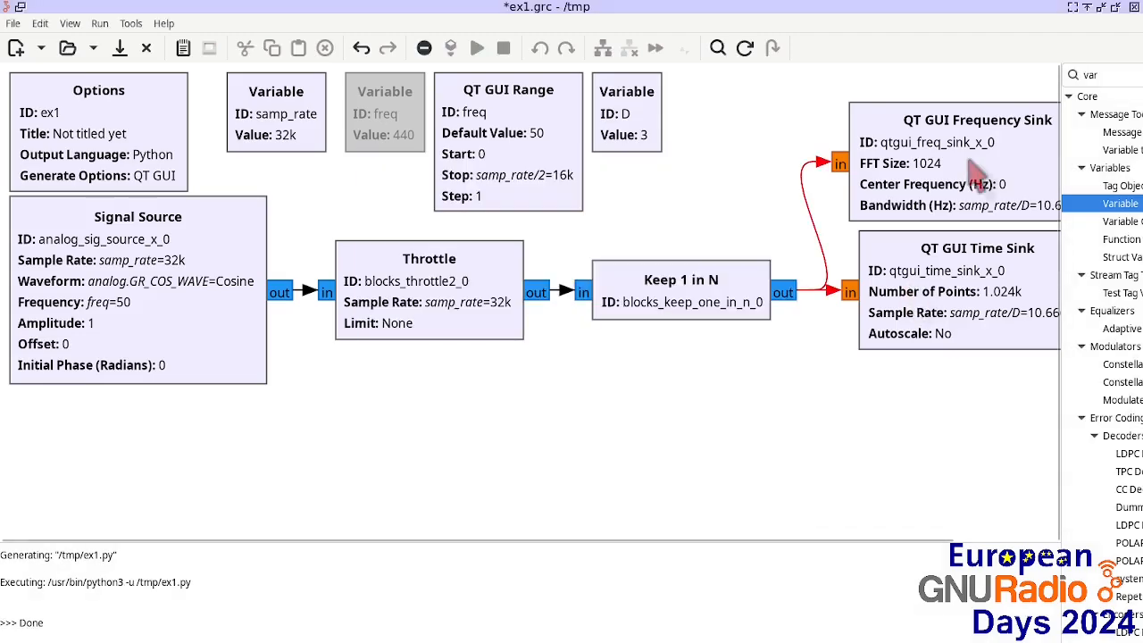
# - Change the type of both the QT GUI Frequency Sink and the QT GUI Time Sink to Complex
pyautogui.doubleClick(978, 178)
pyautogui.click(523, 234)
pyautogui.click(490, 212)
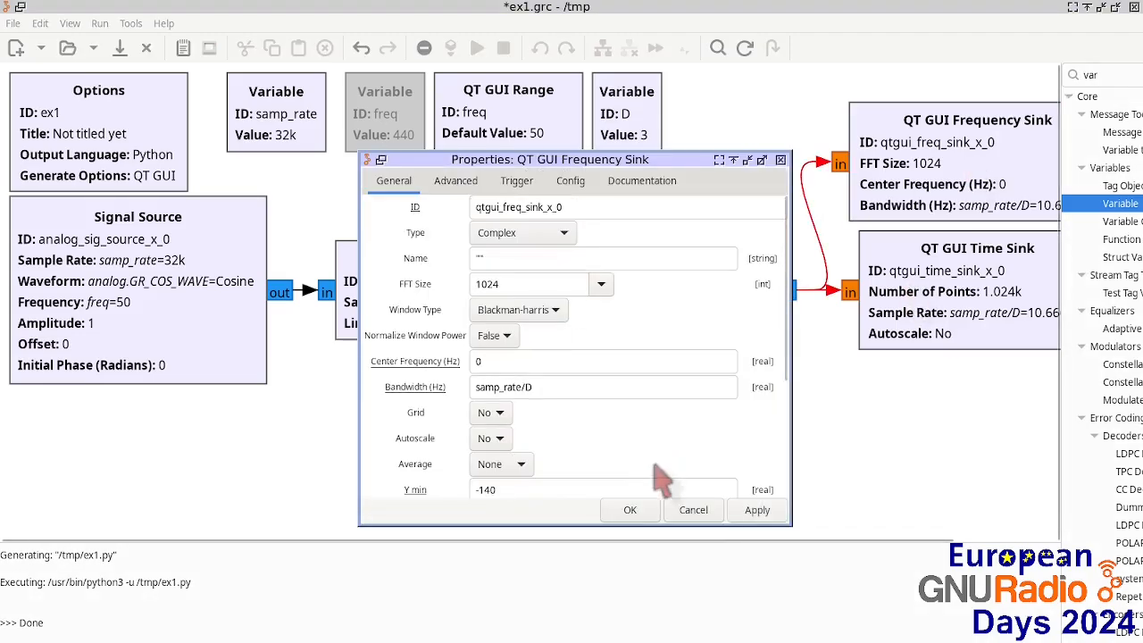
pyautogui.click(629, 546)
pyautogui.doubleClick(947, 329)
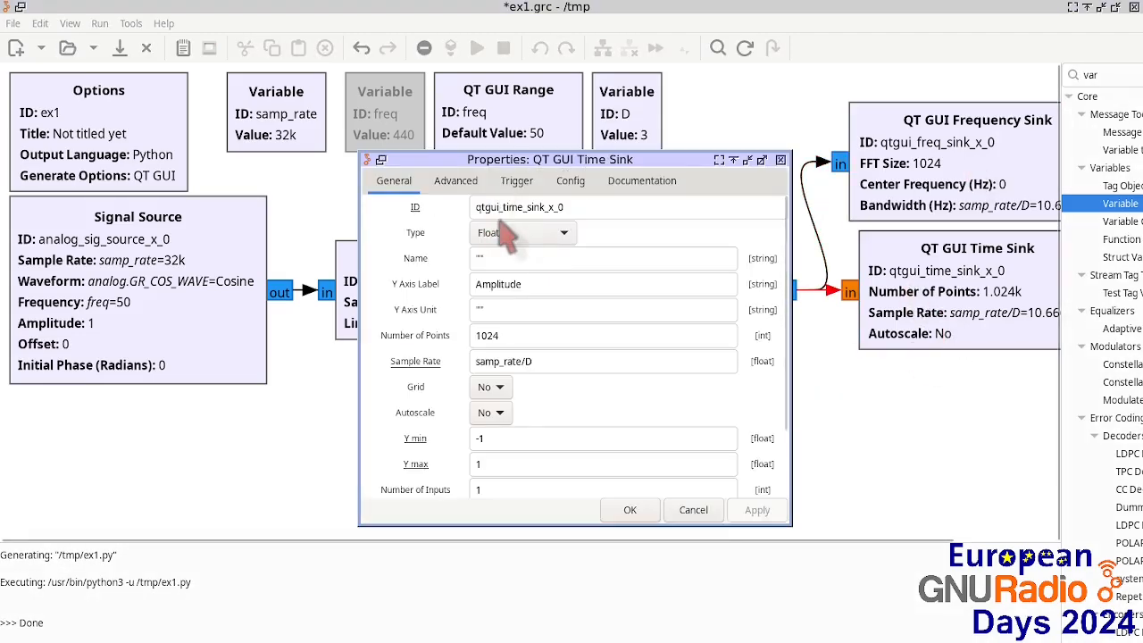
pyautogui.click(503, 234)
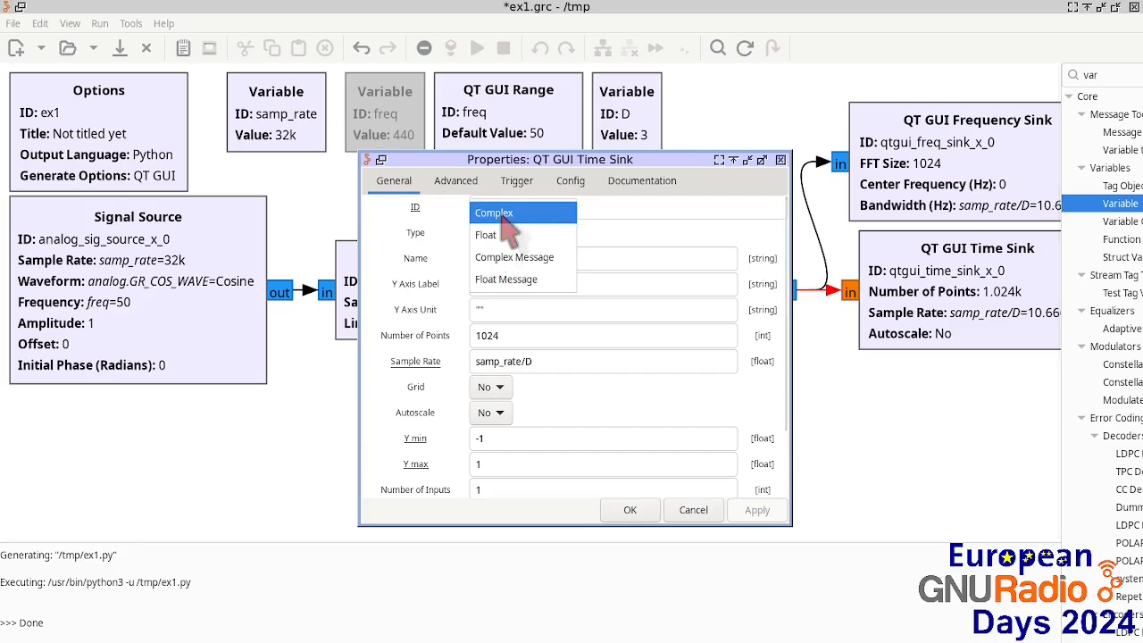
pyautogui.click(514, 212)
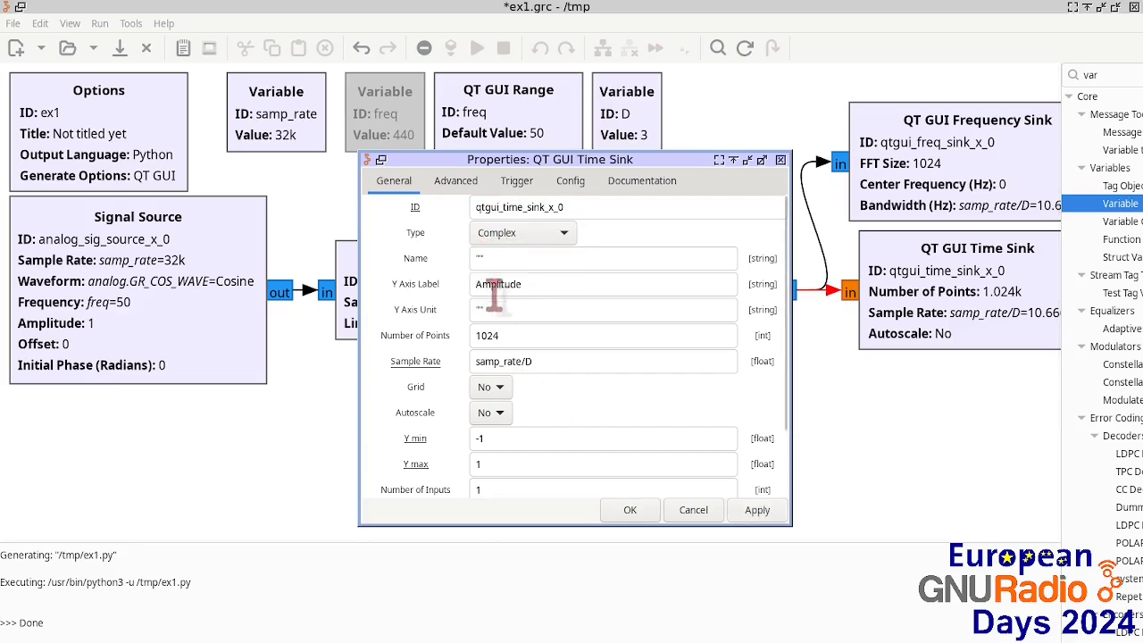
pyautogui.click(630, 511)
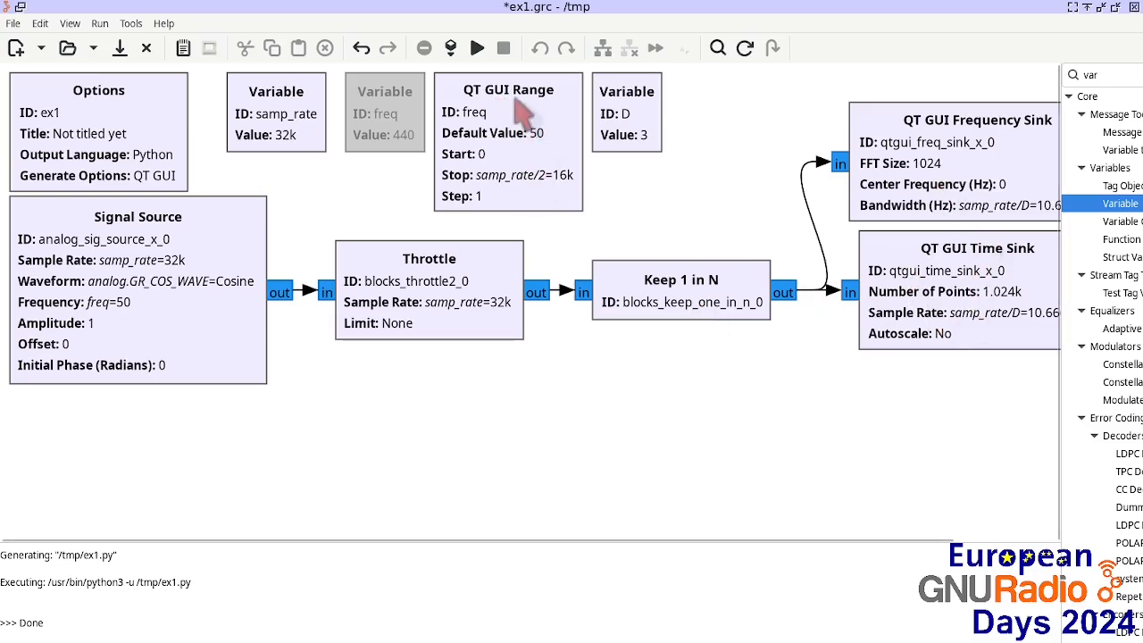
# - Set the start value of the freq QT GUI Range to -samp_rate/2
pyautogui.doubleClick(521, 156)
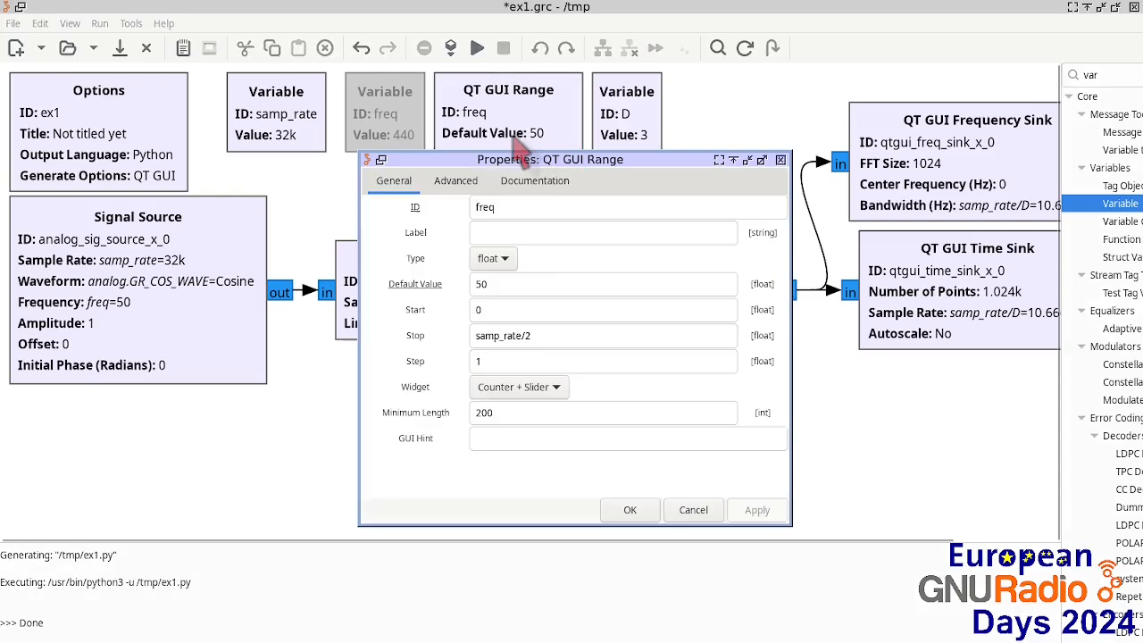
pyautogui.click(486, 309)
pyautogui.click(540, 334)
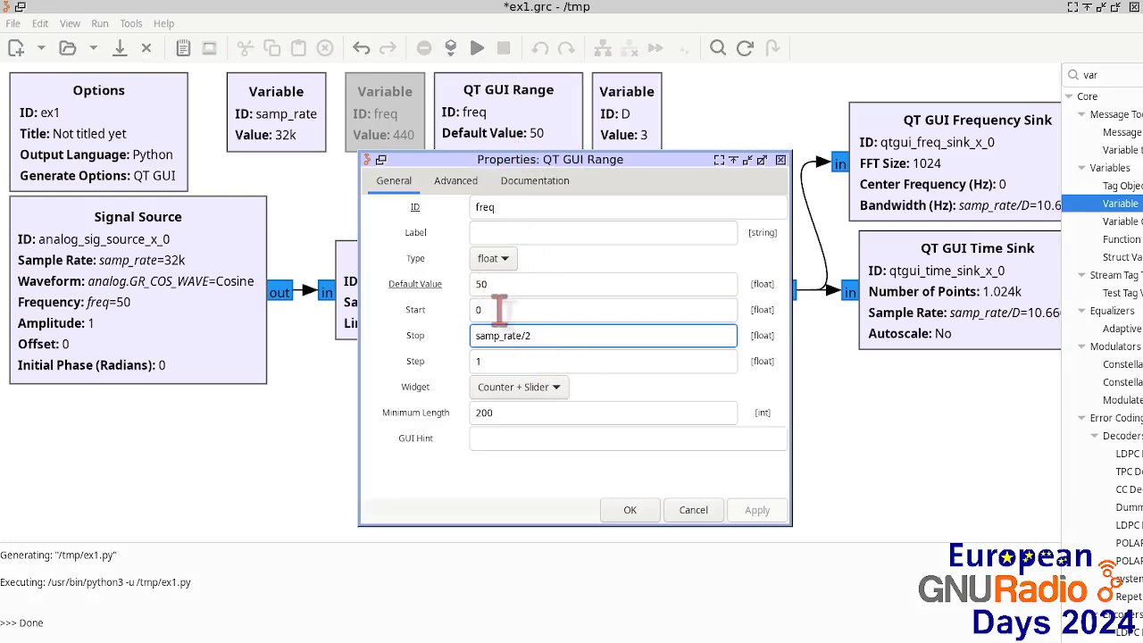
pyautogui.doubleClick(567, 309)
pyautogui.write('-sam')
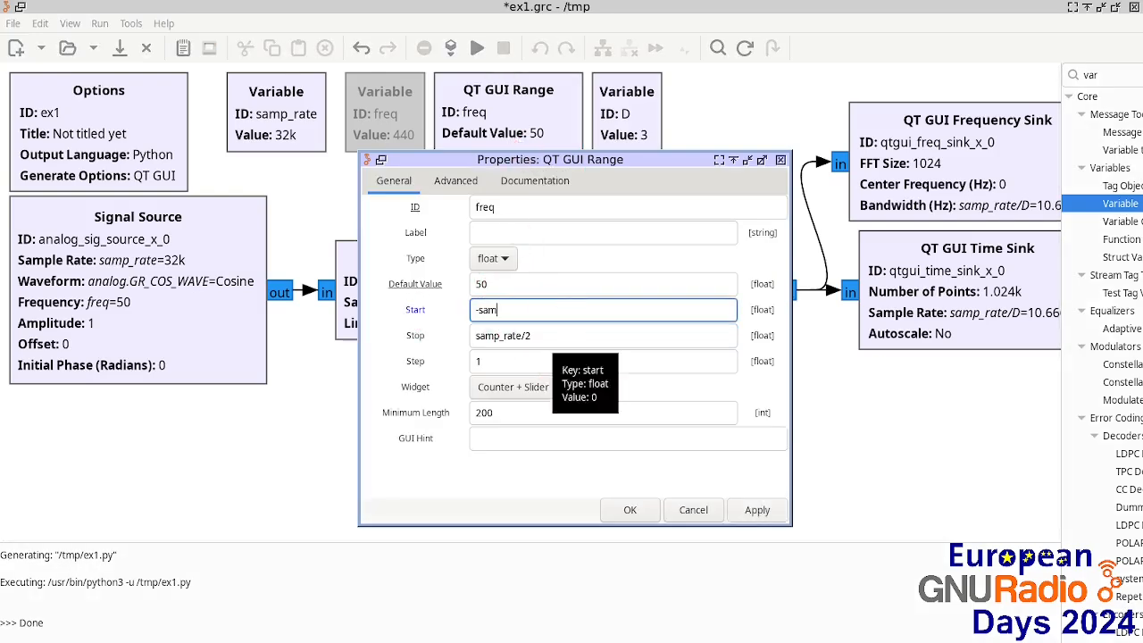
pyautogui.write('p_rate/2')
pyautogui.click(639, 505)
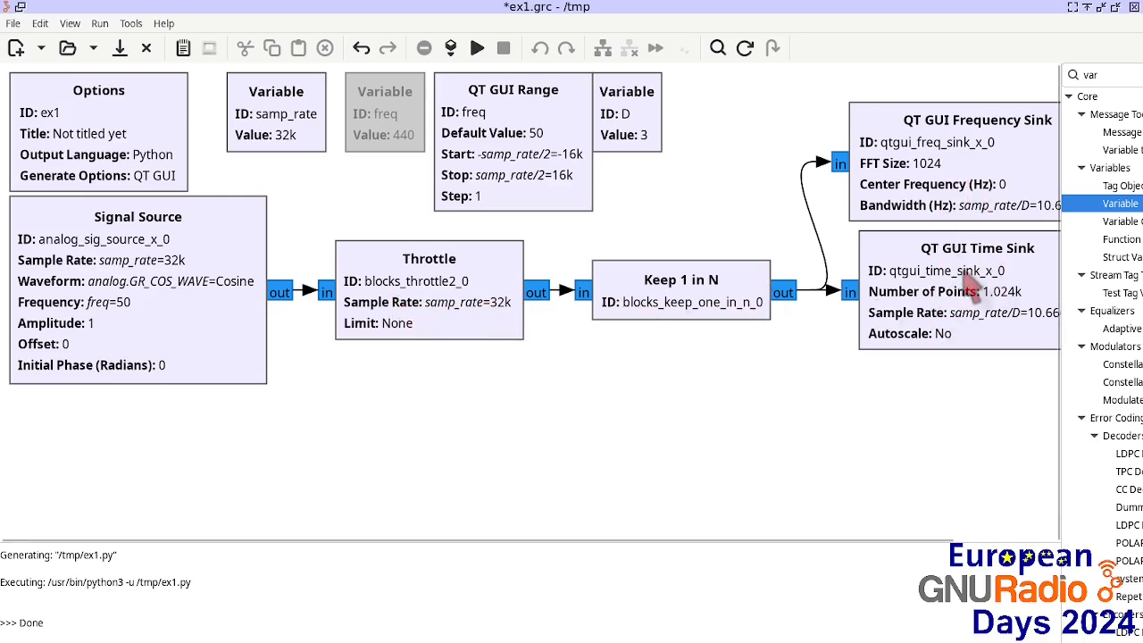
# - Check the QT GUI Frequency Sink's properties and shift the D variable block clear of the QT GUI Range block
pyautogui.doubleClick(978, 159)
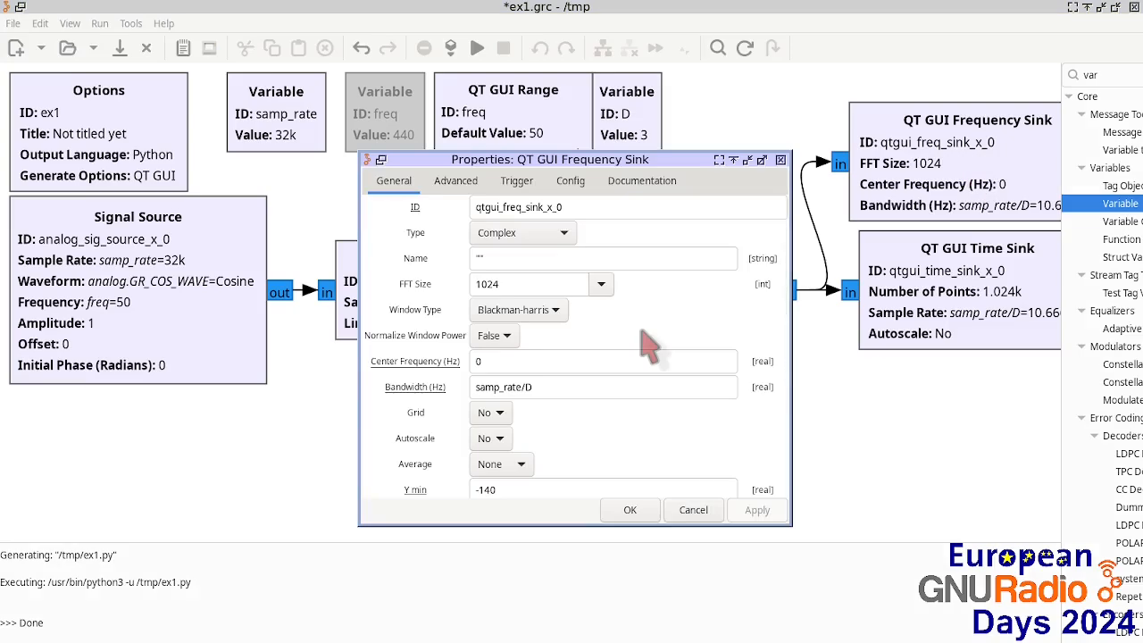
pyautogui.click(630, 510)
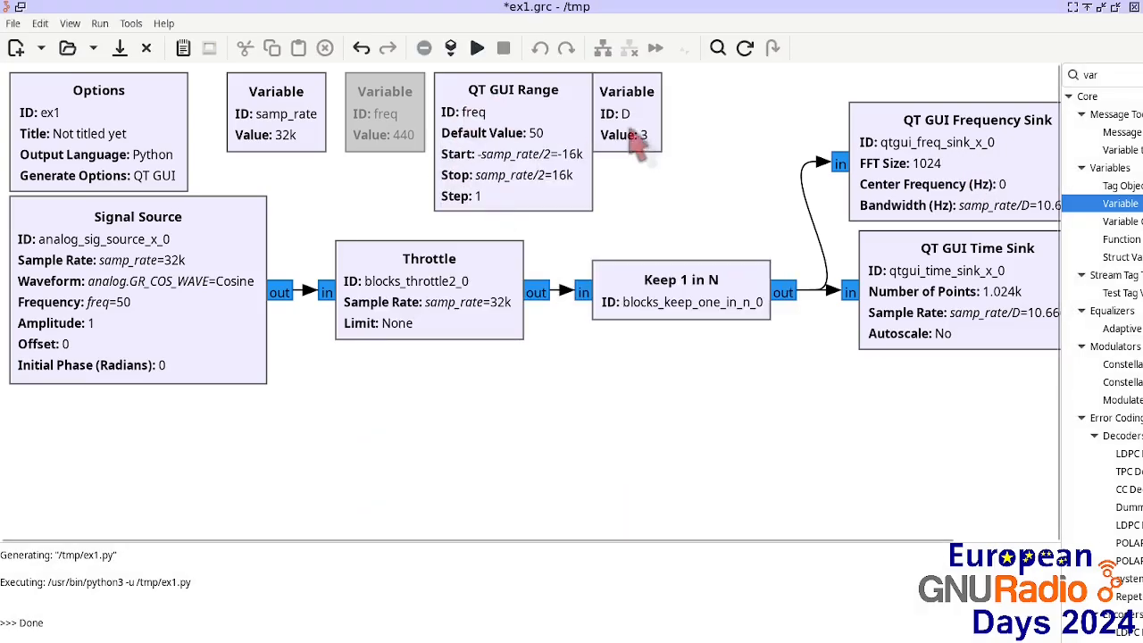
pyautogui.click(632, 125)
# - Run the flowgraph with freq at 100 and set the time plot's trigger mode to Auto
pyautogui.click(475, 49)
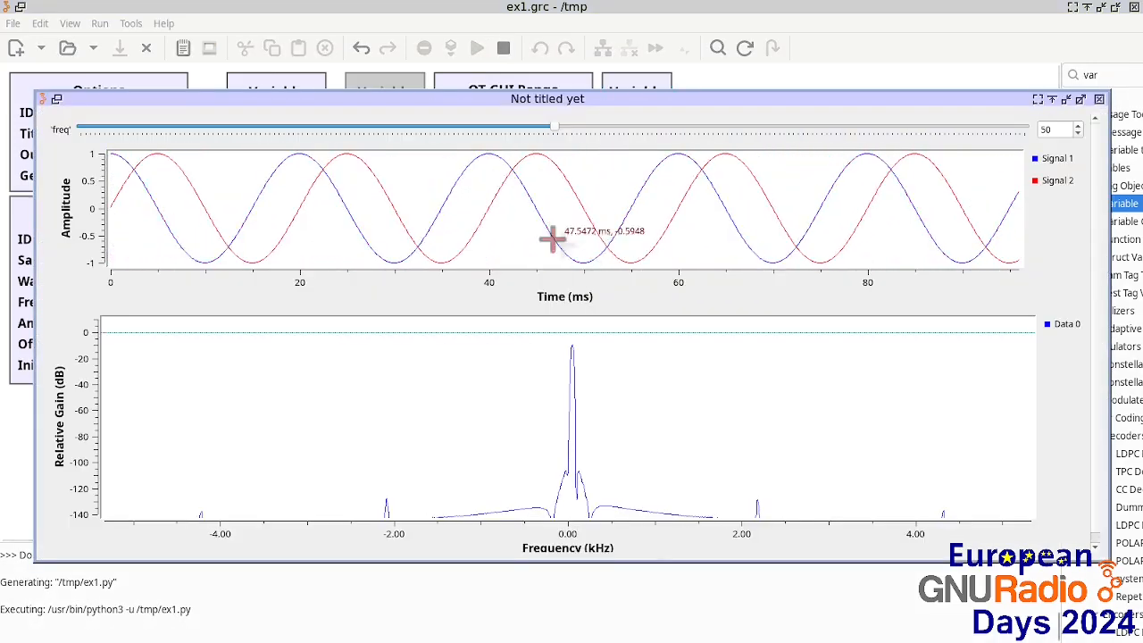
pyautogui.moveTo(554, 126)
pyautogui.mouseDown()
pyautogui.moveTo(624, 127)
pyautogui.moveTo(496, 133)
pyautogui.moveTo(547, 143)
pyautogui.mouseUp()
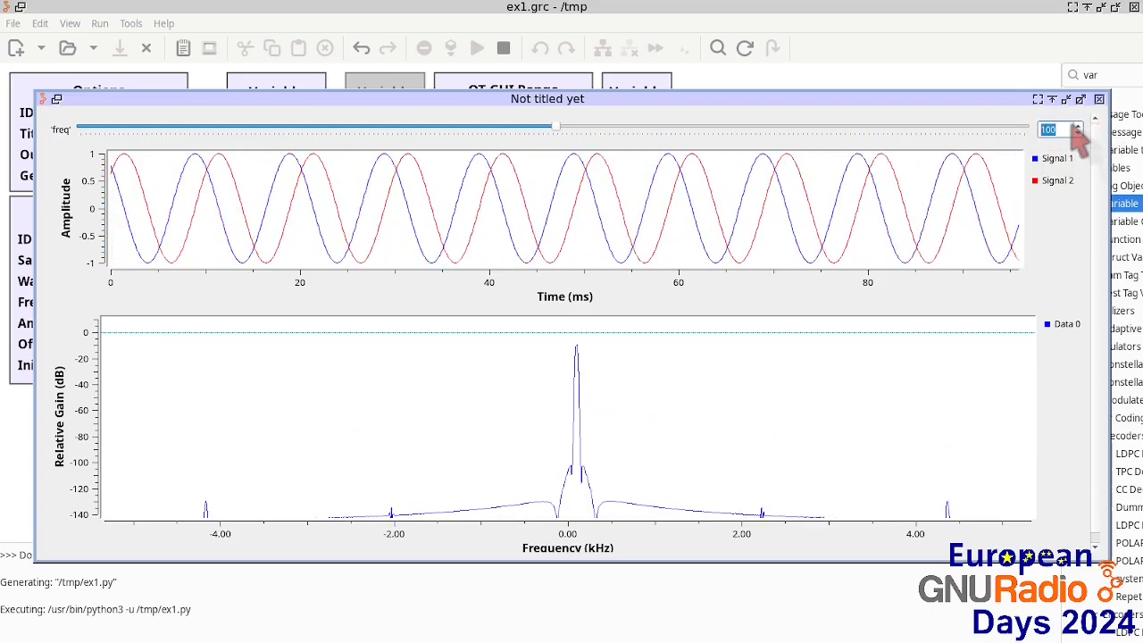
pyautogui.rightClick(629, 192)
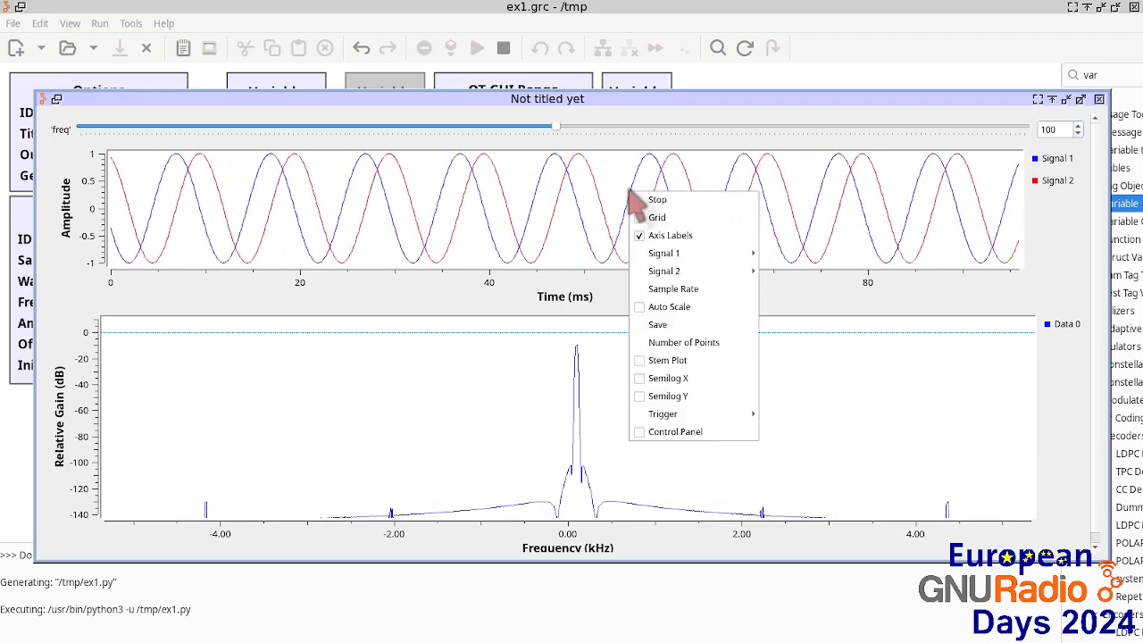
pyautogui.moveTo(697, 413)
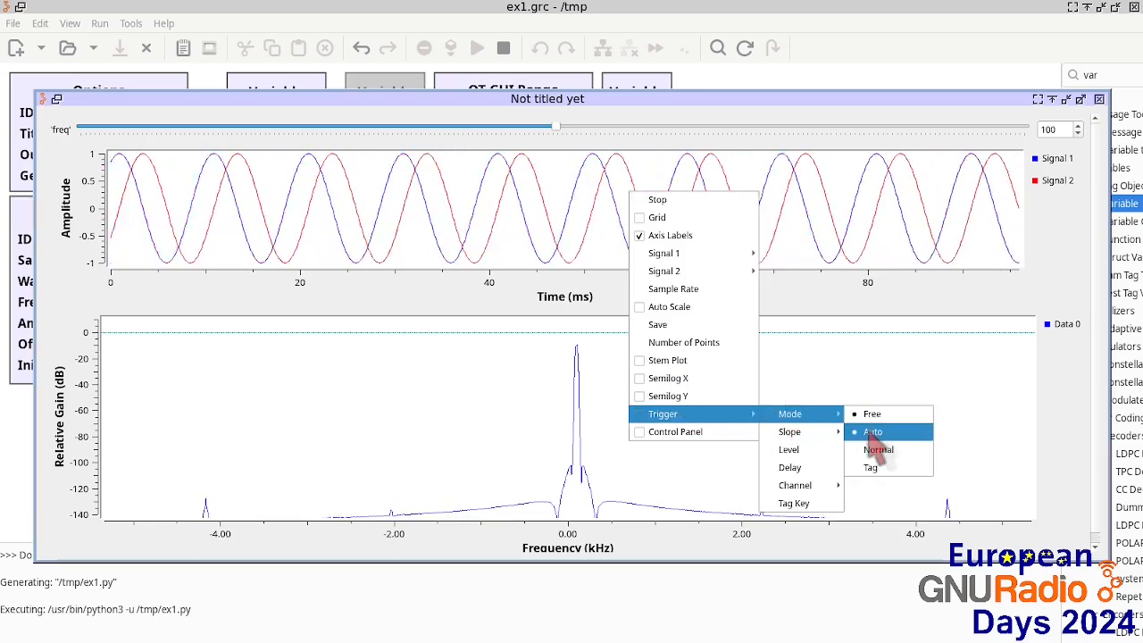
pyautogui.click(868, 434)
pyautogui.click(539, 327)
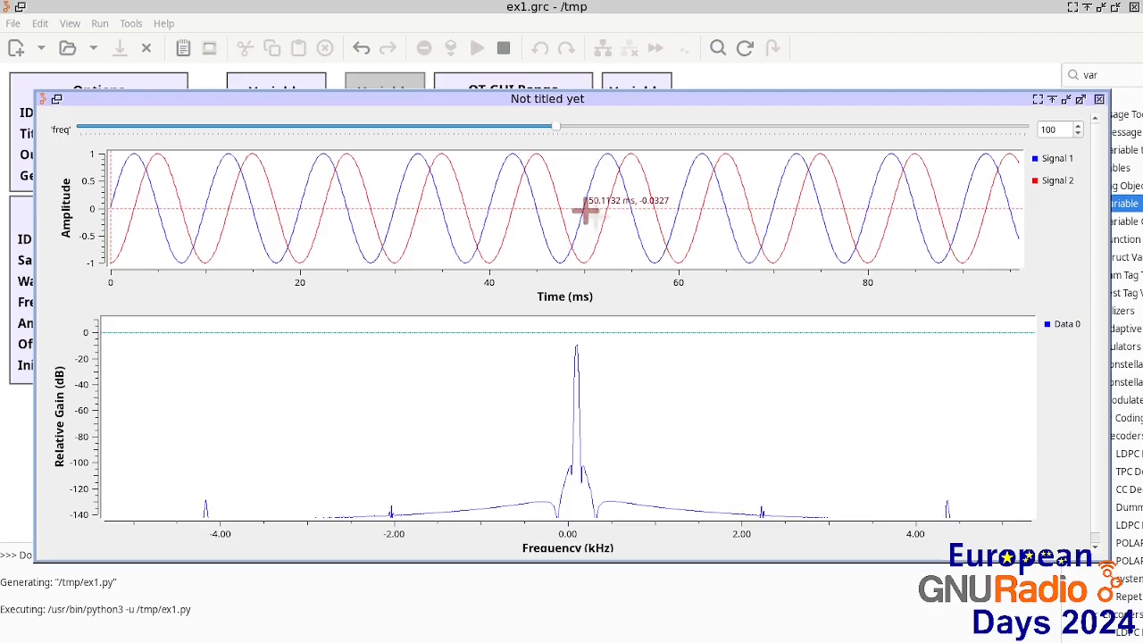
# - Compare the time and frequency plots with freq set to -100 and back to 100
pyautogui.click(1064, 130)
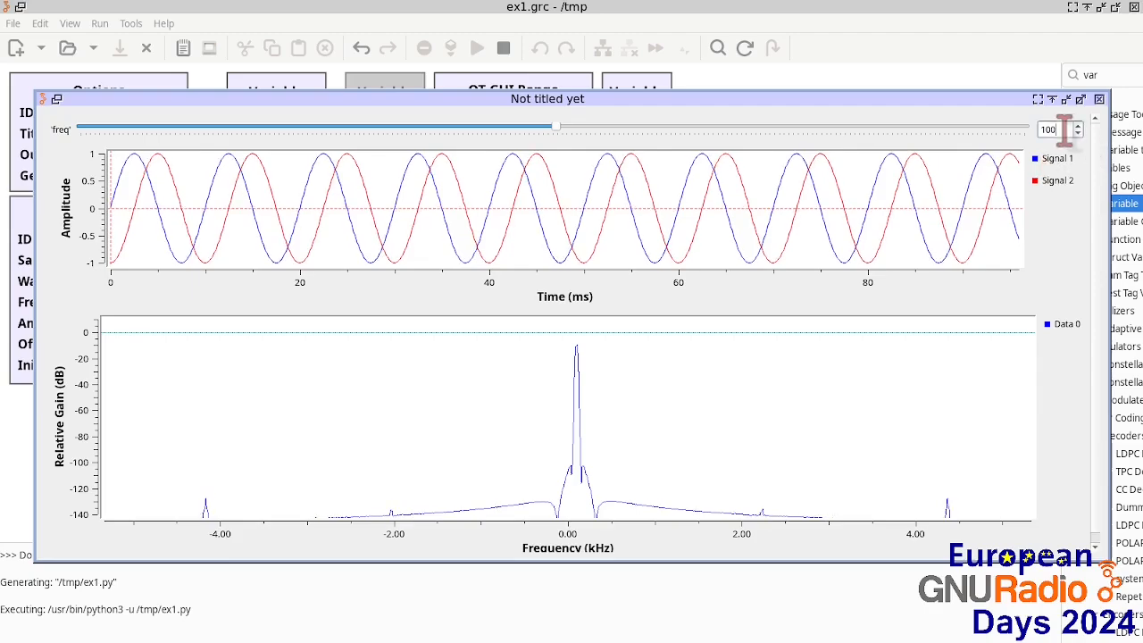
pyautogui.press('Home')
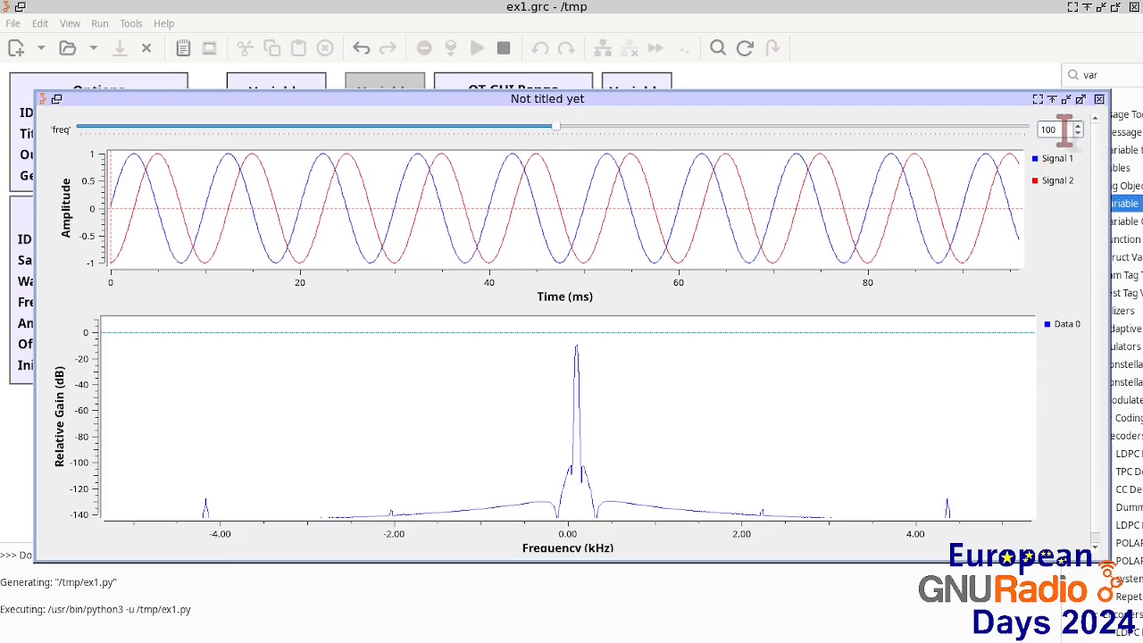
pyautogui.write('-')
pyautogui.press('Return')
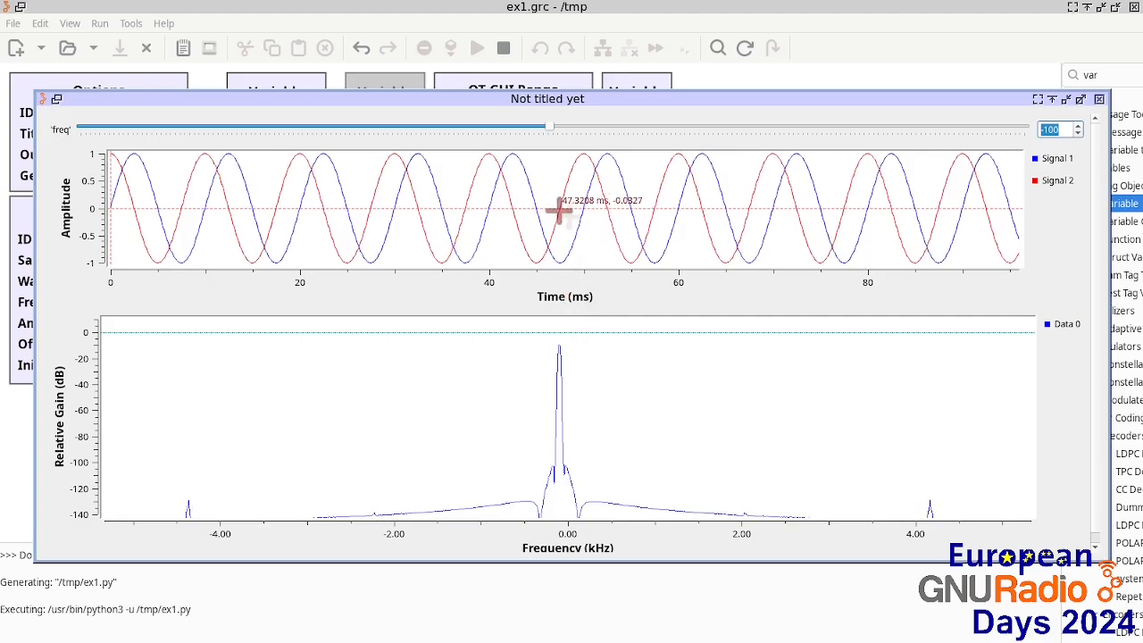
pyautogui.click(1044, 130)
pyautogui.press('BackSpace')
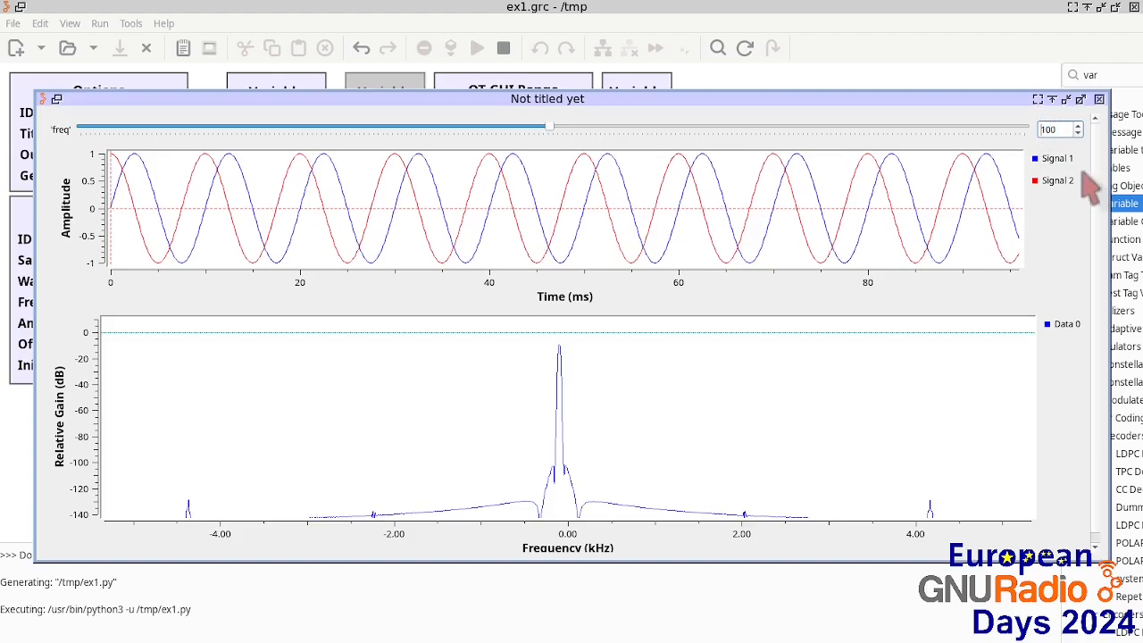
pyautogui.press('Return')
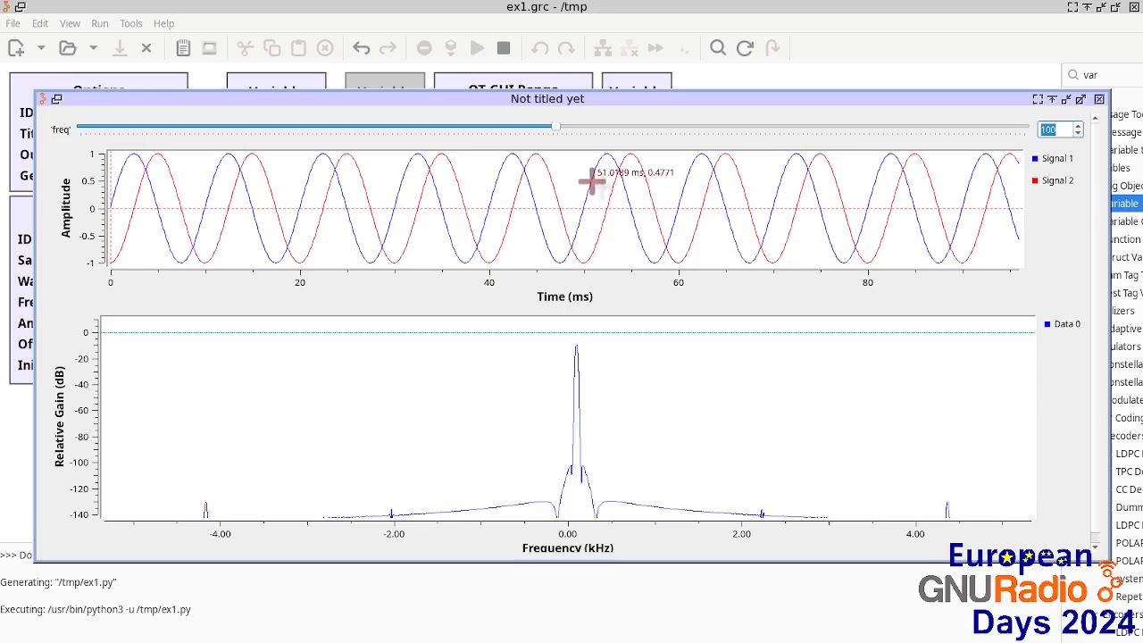
# - Examine the frequency plot with freq at about 2970, 6754 and 7449, and close the plot window
pyautogui.moveTo(555, 130); pyautogui.dragTo(639, 130)
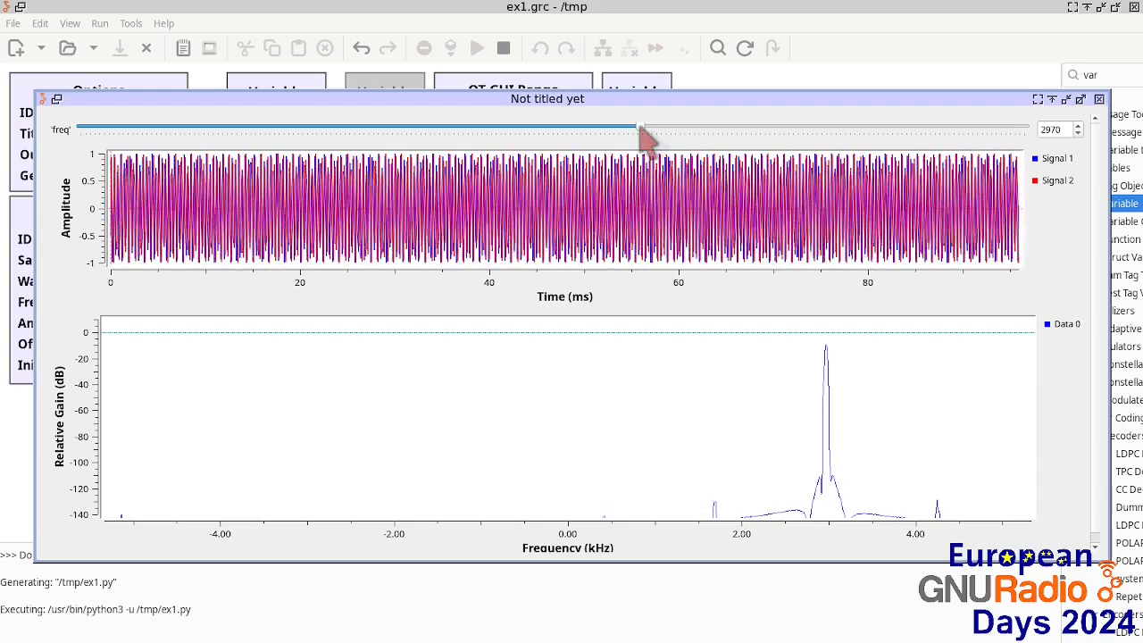
pyautogui.moveTo(641, 128); pyautogui.dragTo(755, 131)
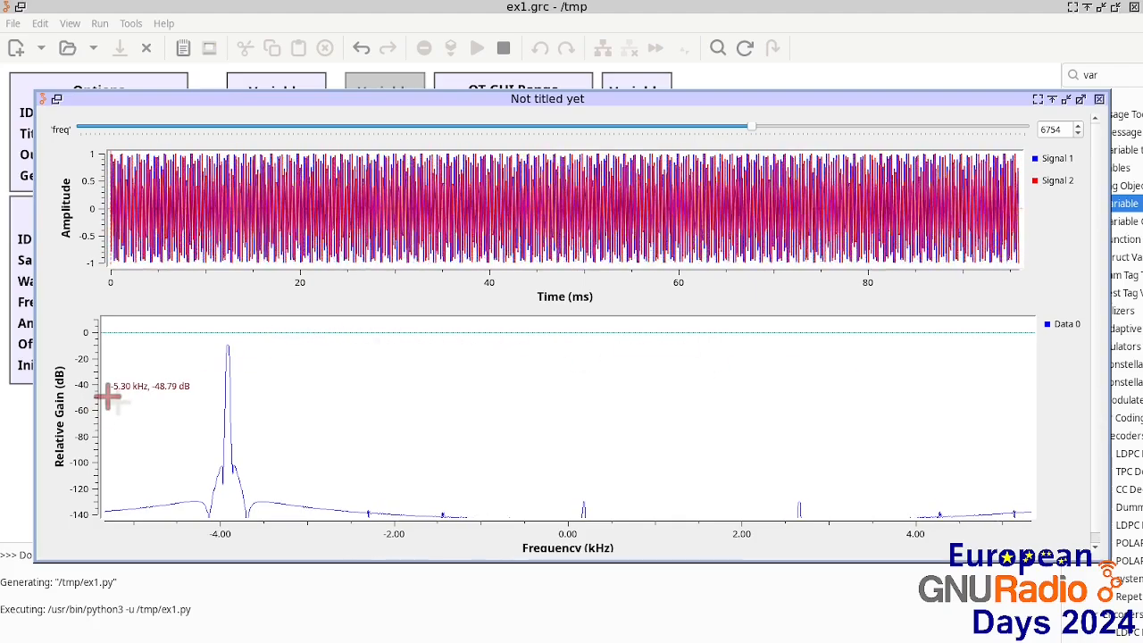
pyautogui.moveTo(753, 131)
pyautogui.mouseDown()
pyautogui.moveTo(679, 131)
pyautogui.moveTo(773, 130)
pyautogui.mouseUp()
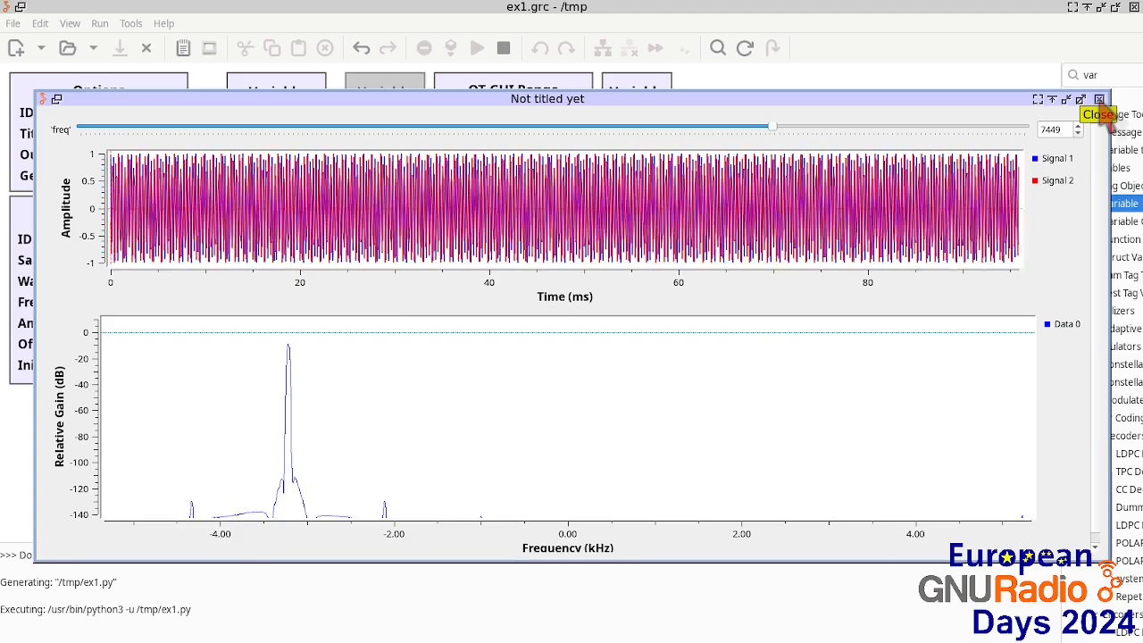
pyautogui.click(1099, 99)
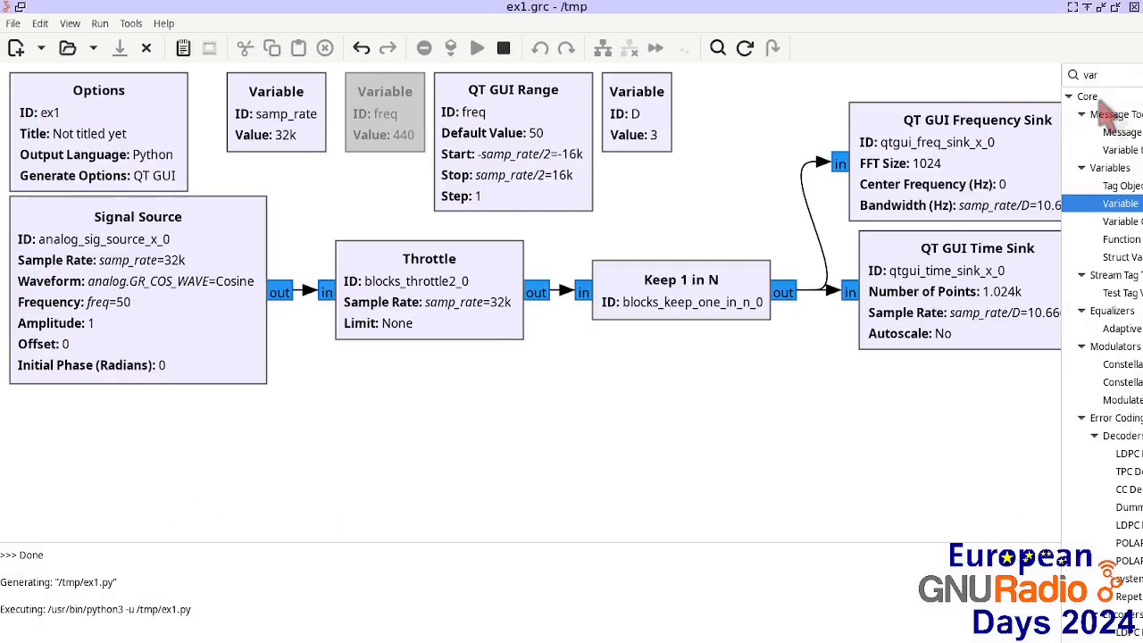
# - Move the Keep 1 in N block and both sinks away from the Throttle, and delete the connection between Throttle and Keep 1 in N
pyautogui.scroll(-1, 732, 337)
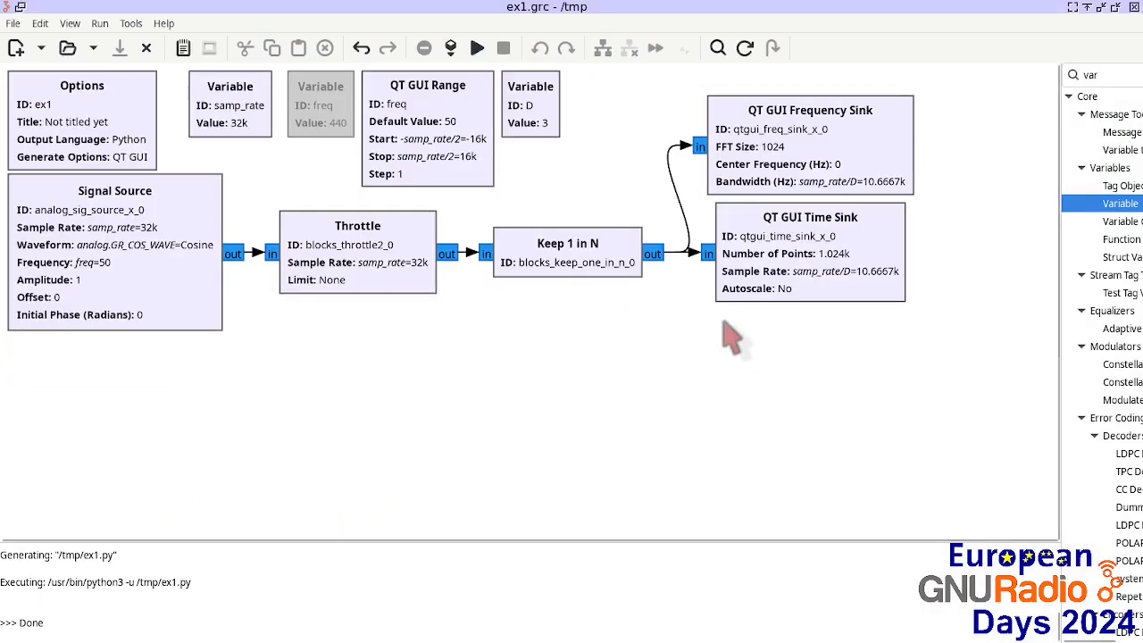
pyautogui.moveTo(883, 407); pyautogui.dragTo(541, 158)
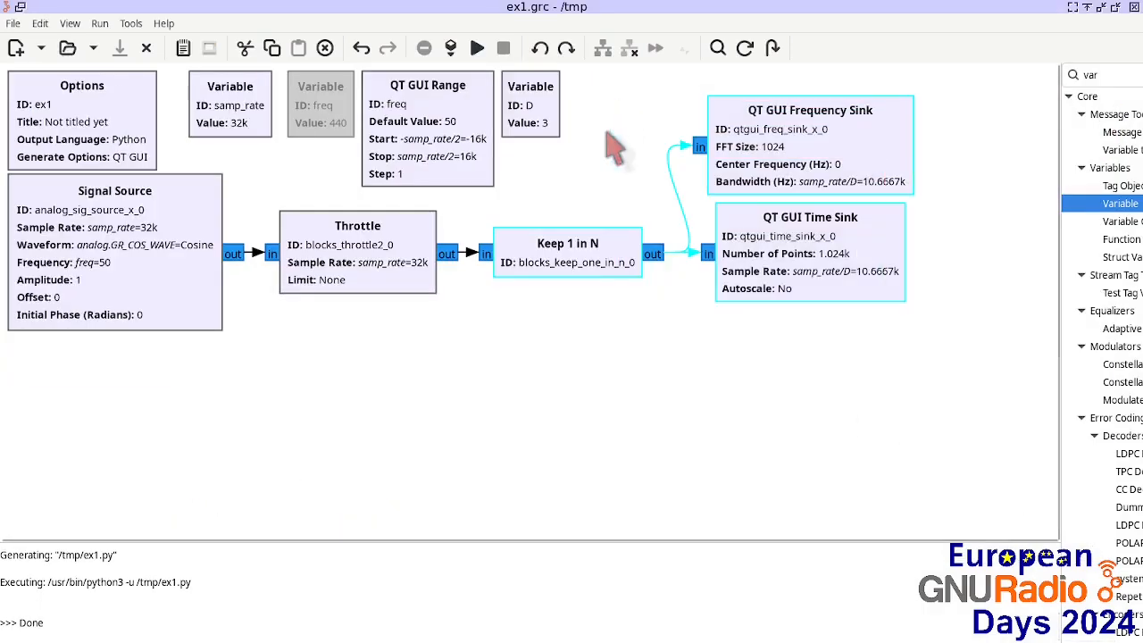
pyautogui.moveTo(570, 252); pyautogui.dragTo(757, 268)
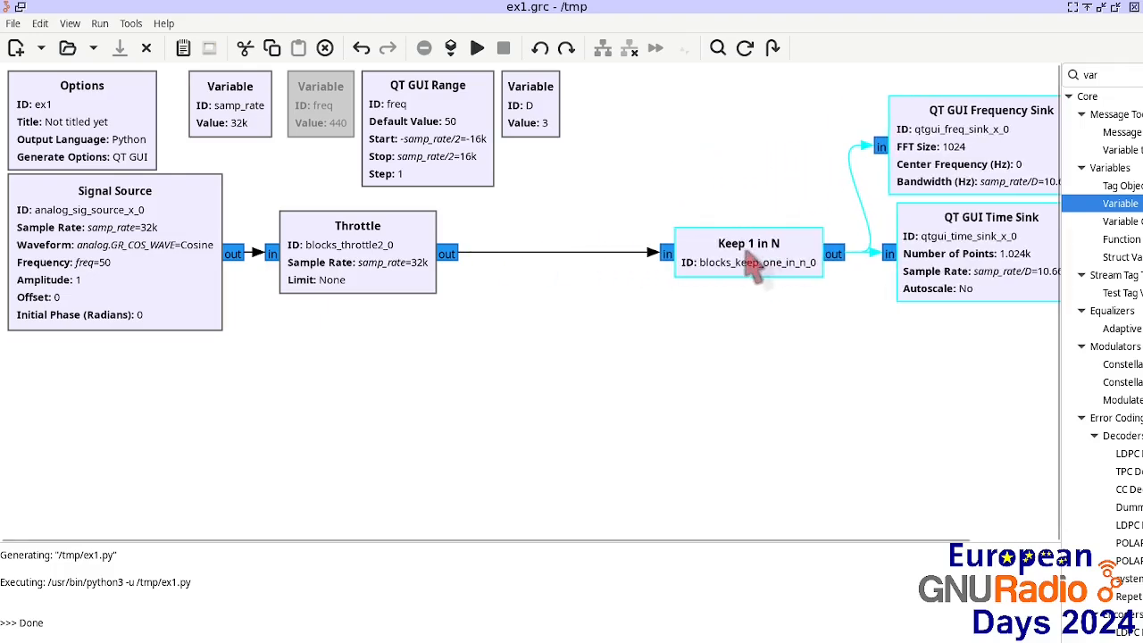
pyautogui.click(598, 255)
pyautogui.press('Delete')
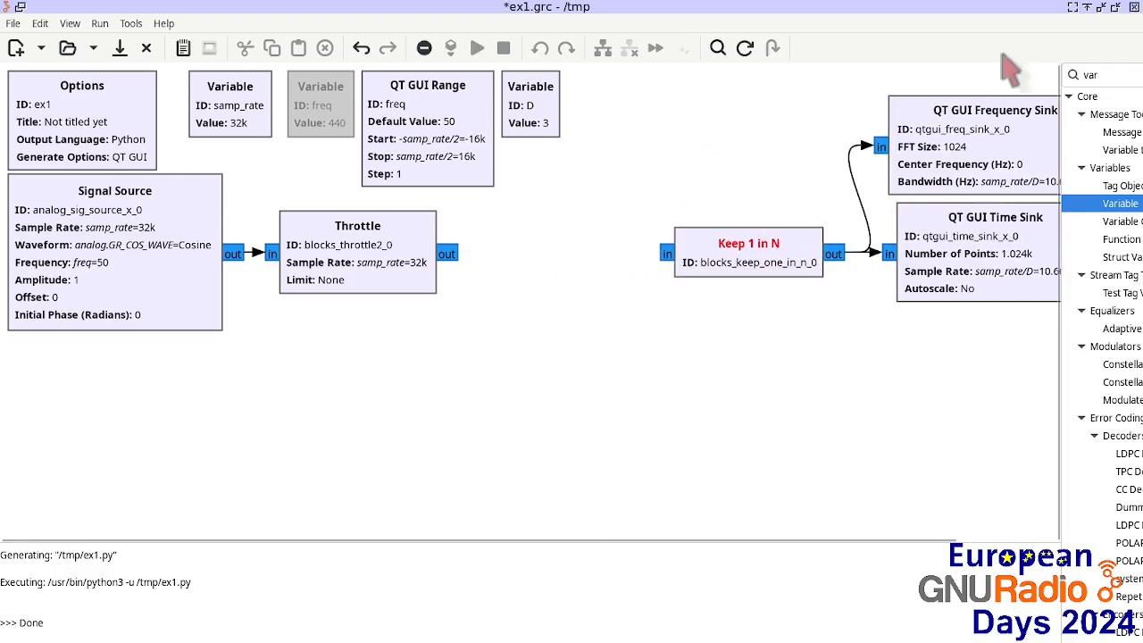
# - Find the Low Pass Filter block in the library and place it below the gap between Throttle and Keep 1 in N
pyautogui.doubleClick(1107, 75)
pyautogui.write('low')
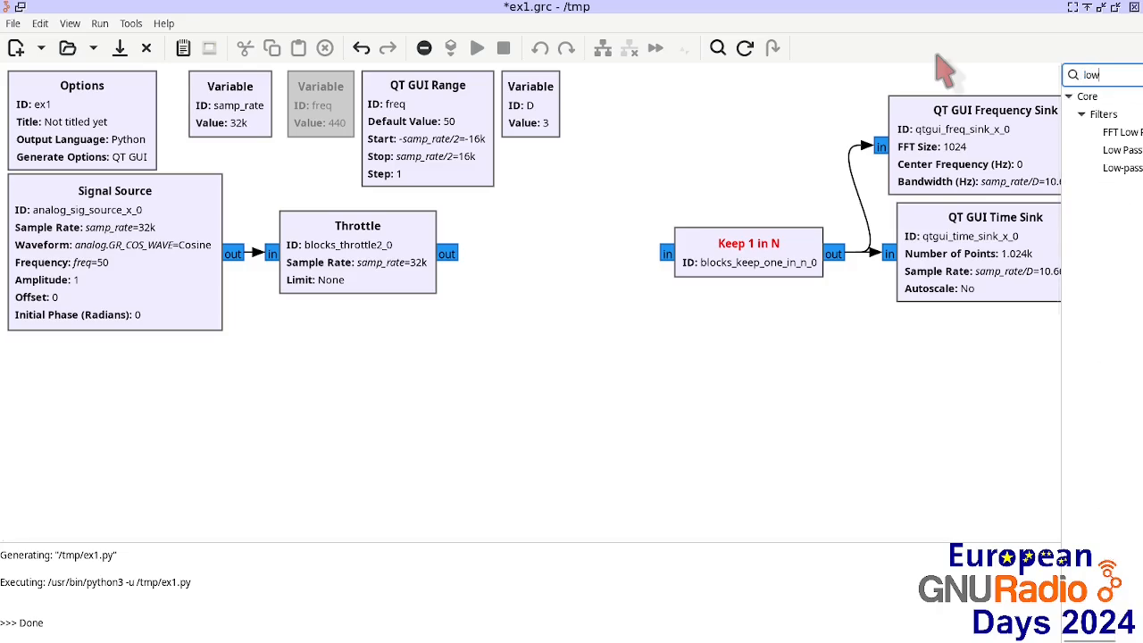
pyautogui.click(1071, 170)
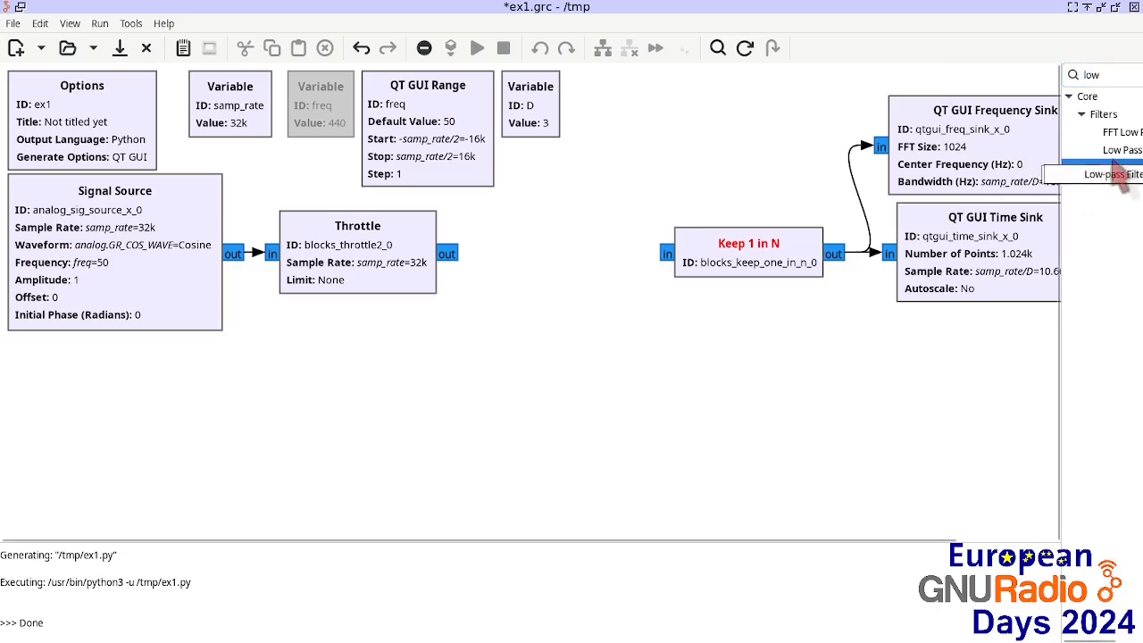
pyautogui.moveTo(1116, 150); pyautogui.dragTo(468, 318)
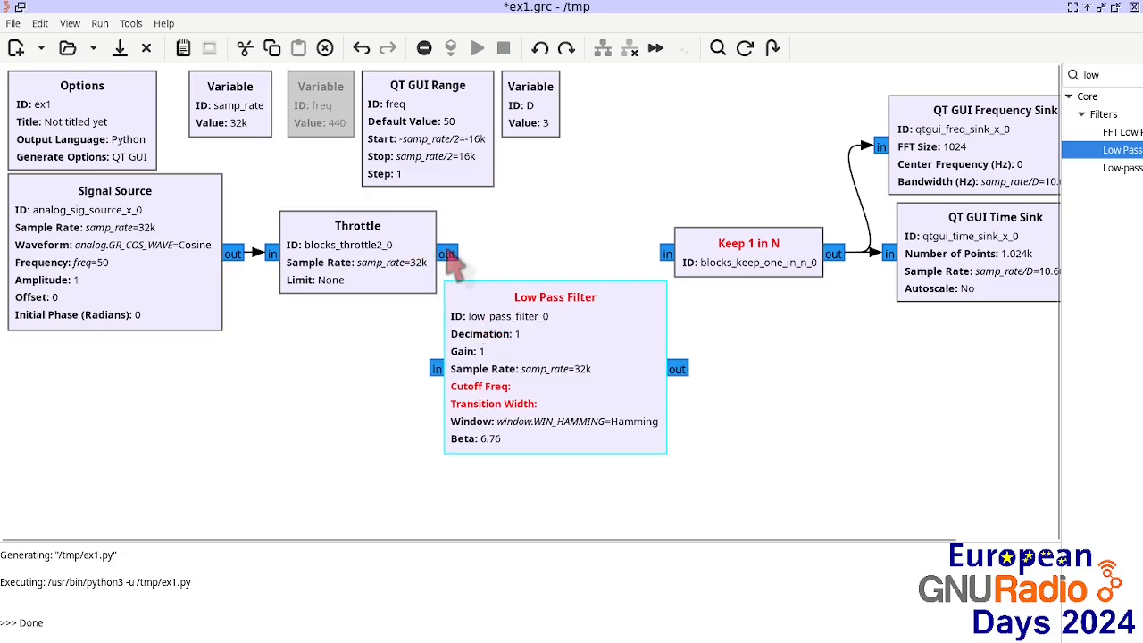
# - Connect the Throttle output to the Low Pass Filter and the filter output to the Keep 1 in N input
pyautogui.click(447, 255)
pyautogui.click(436, 369)
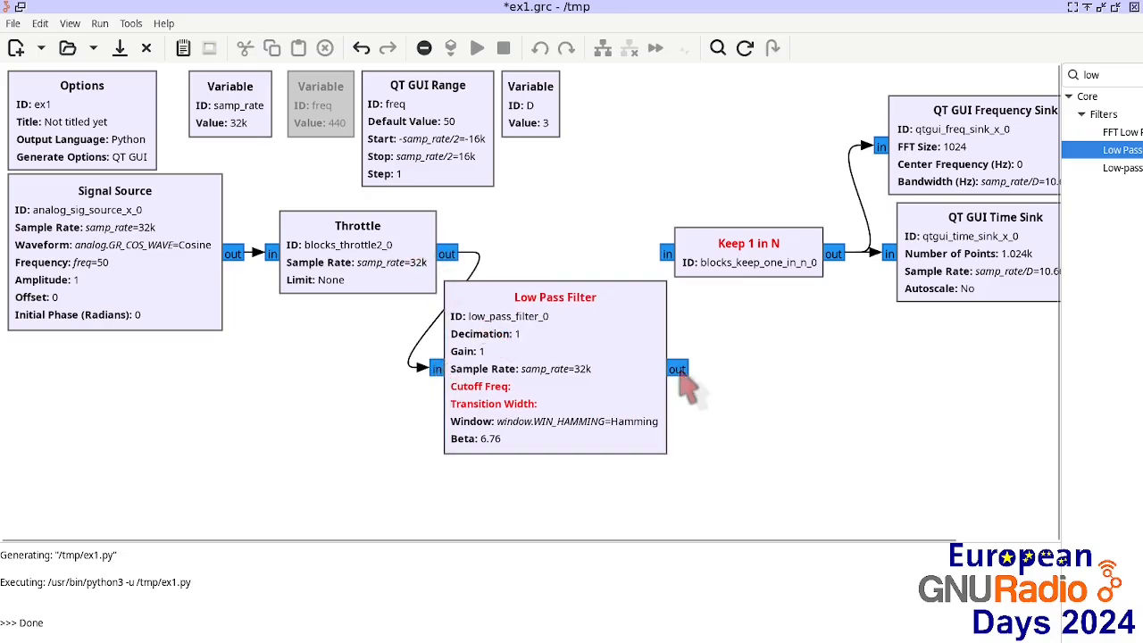
pyautogui.click(677, 369)
pyautogui.click(666, 255)
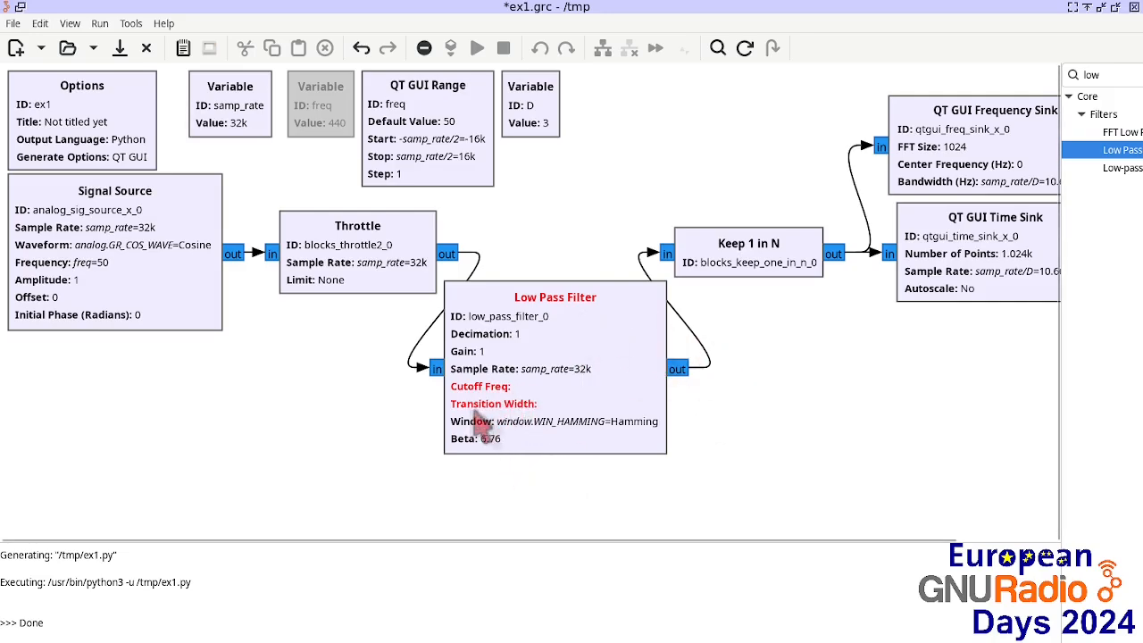
# - Set the Low Pass Filter's cutoff frequency to samp_rate/2/D
pyautogui.doubleClick(565, 382)
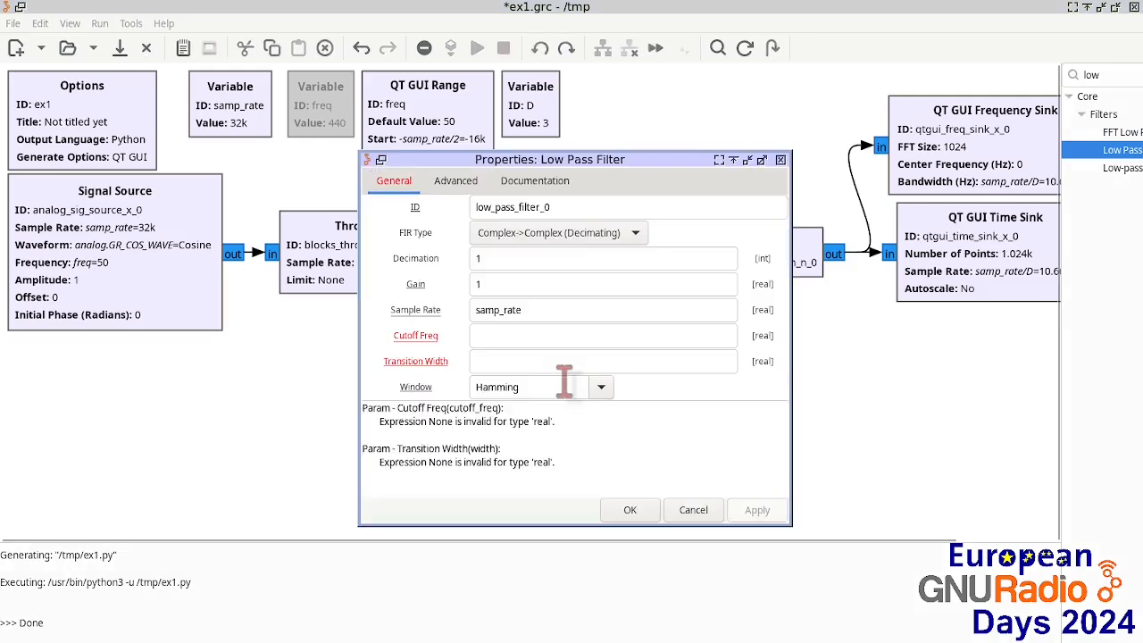
pyautogui.moveTo(580, 158); pyautogui.dragTo(921, 59)
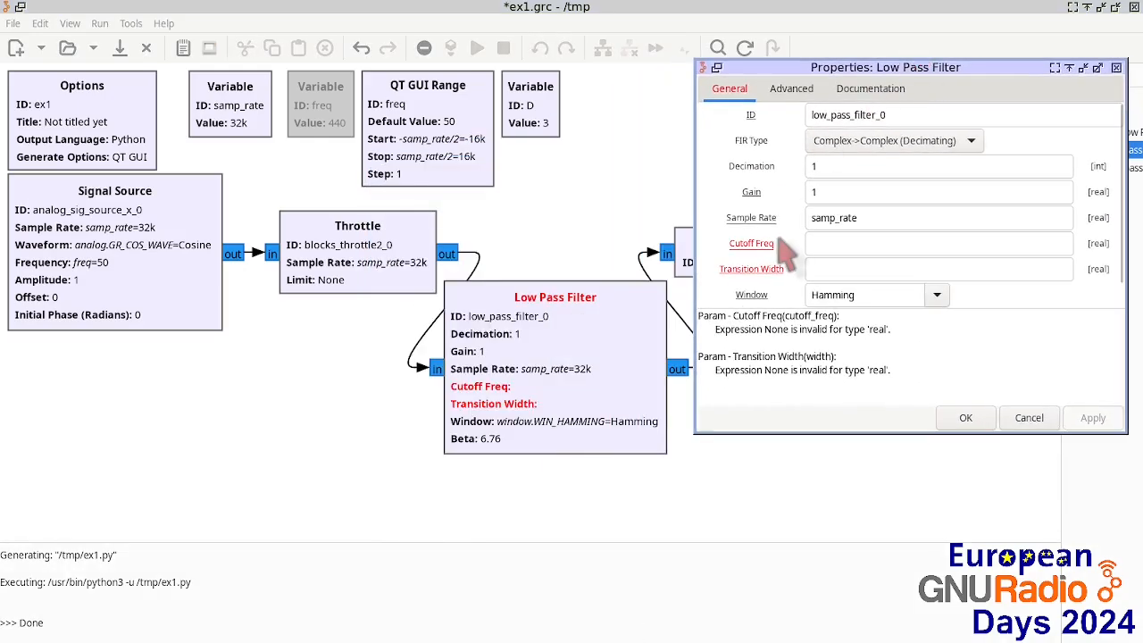
pyautogui.click(833, 243)
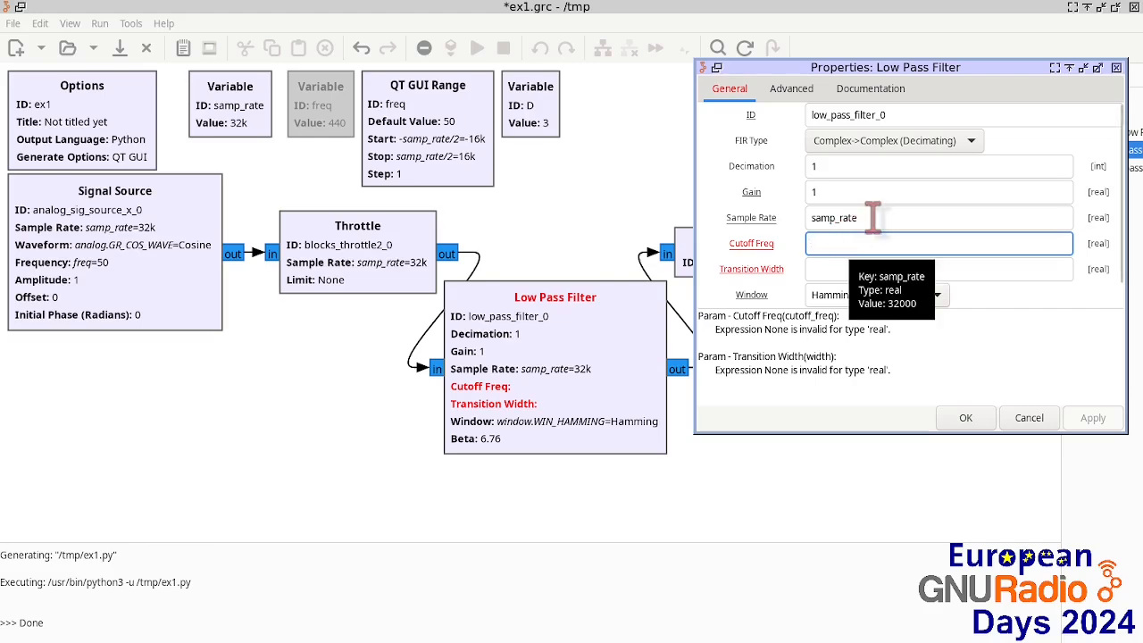
pyautogui.click(866, 218)
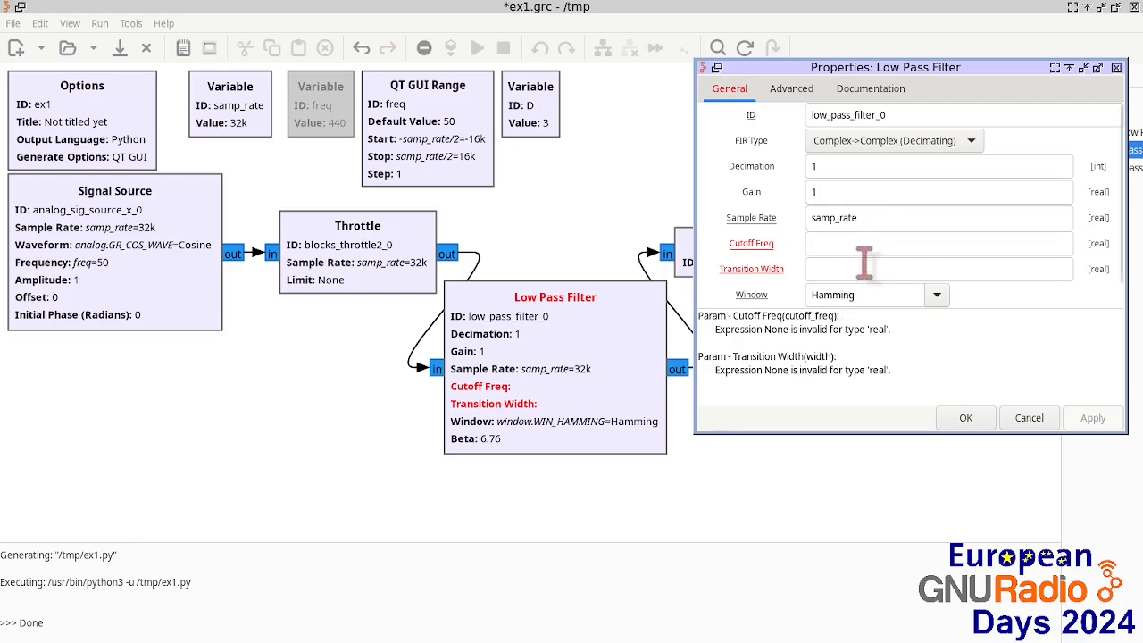
pyautogui.click(857, 244)
pyautogui.write('samp_rate/2/D')
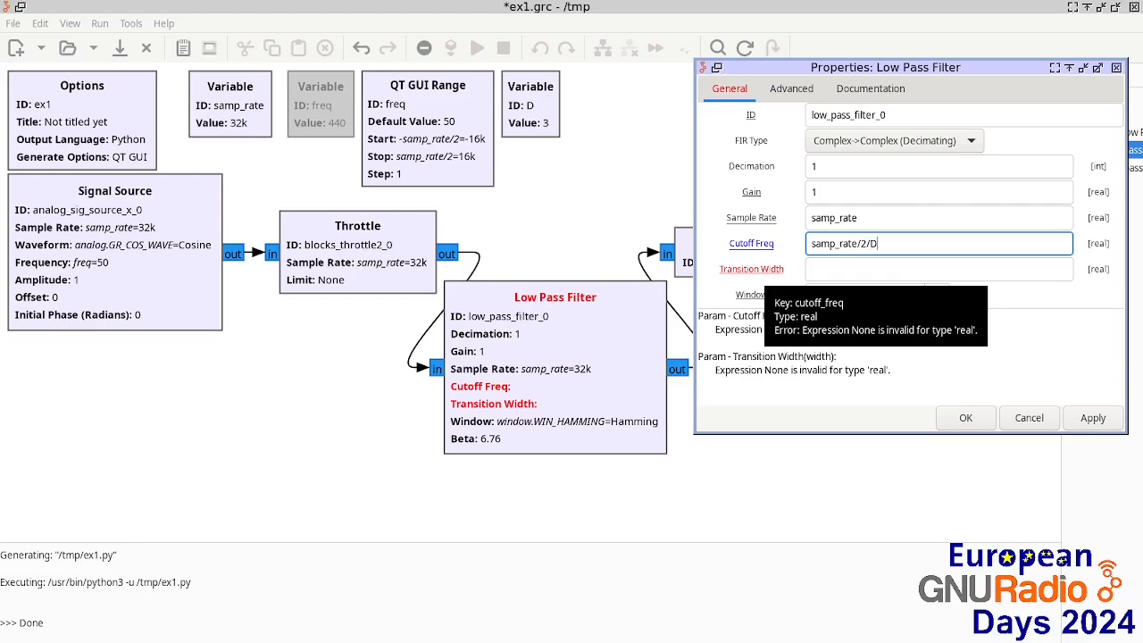
pyautogui.press('Return')
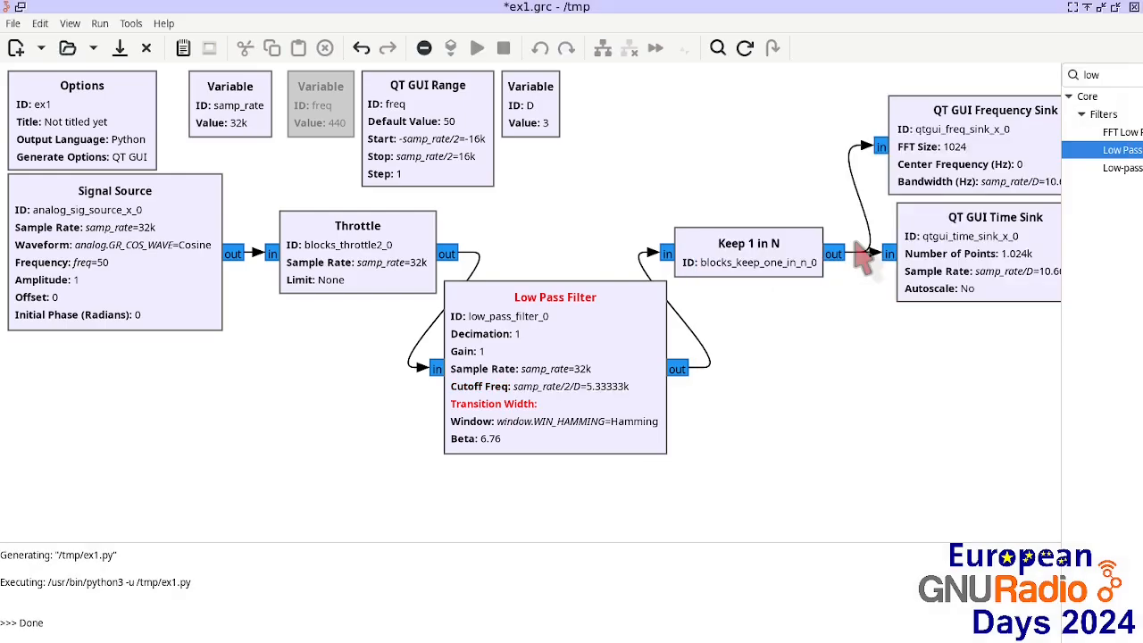
# - Try running the flowgraph with the Low Pass Filter's transition width set to 0
pyautogui.doubleClick(525, 435)
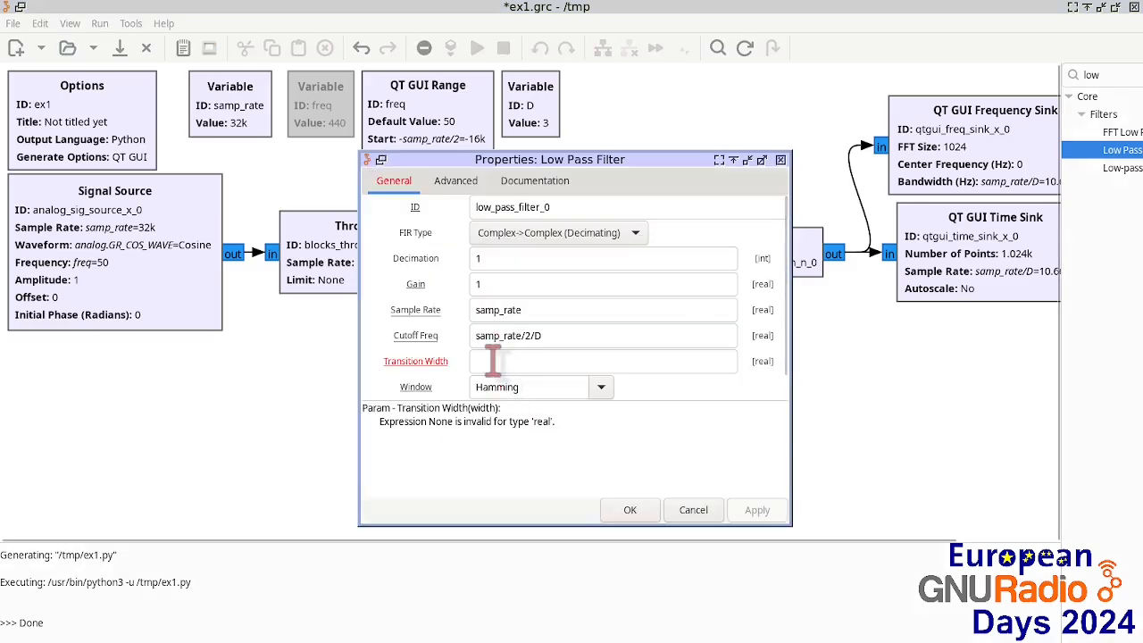
pyautogui.click(492, 360)
pyautogui.write('0')
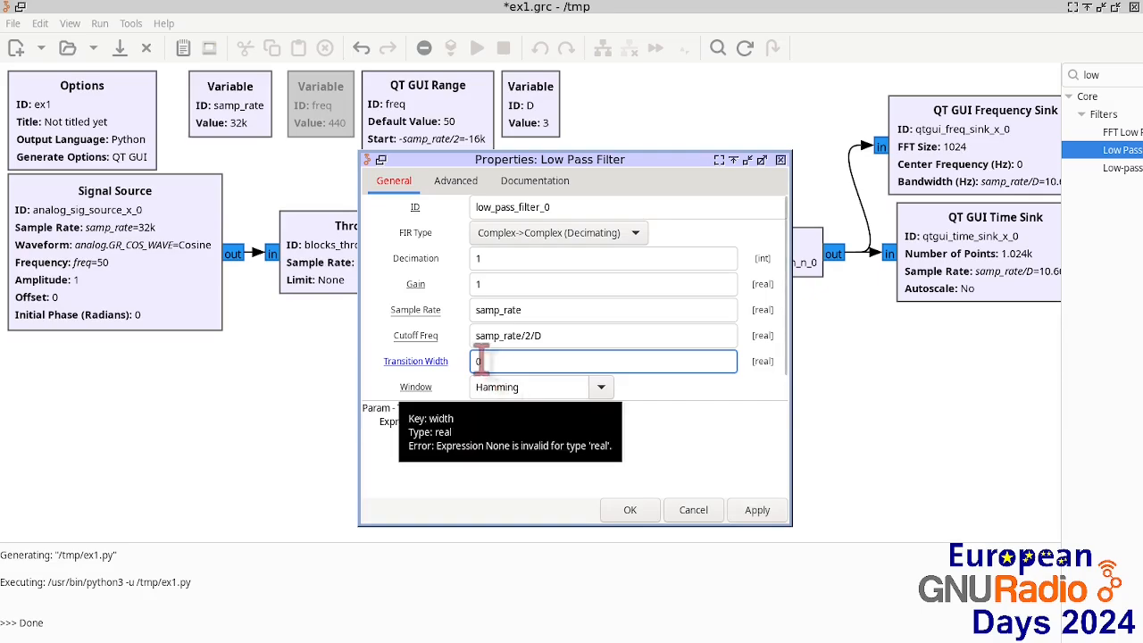
pyautogui.click(631, 510)
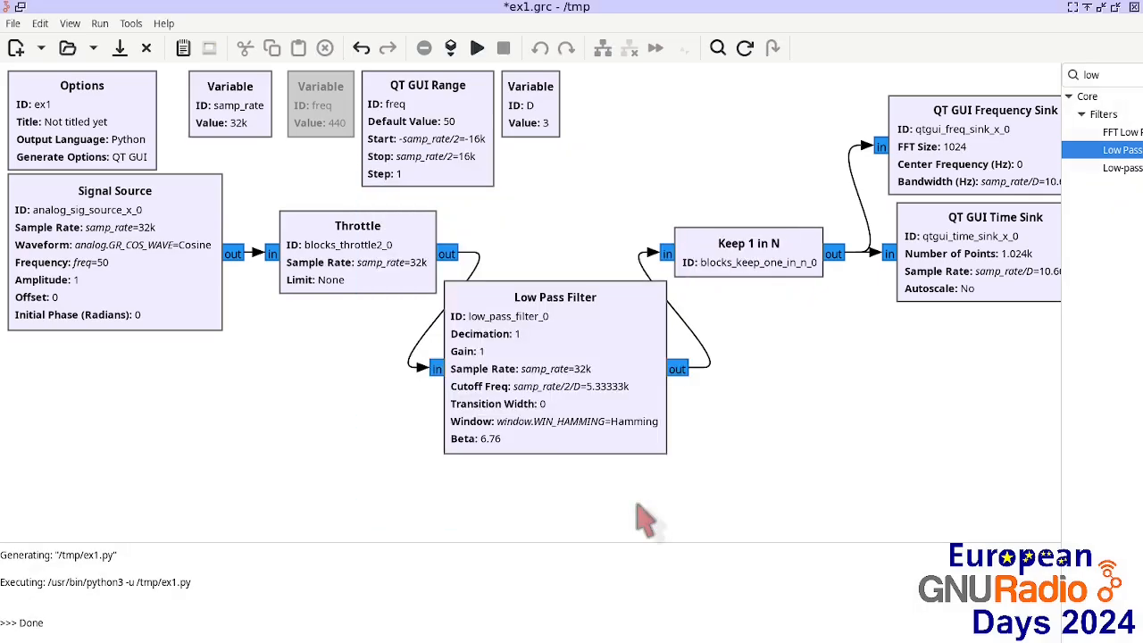
pyautogui.click(477, 48)
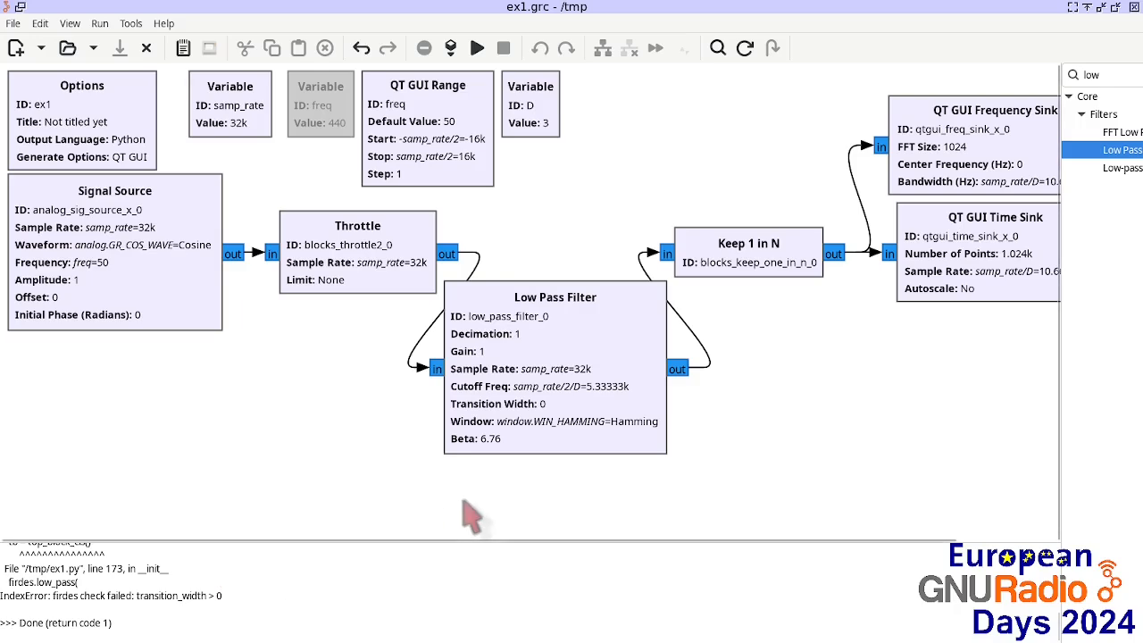
# - Enter df as the Low Pass Filter's transition width and write the block comment "samp_rate/N=df <=> N > samp_rate/df"
pyautogui.doubleClick(505, 438)
pyautogui.doubleClick(515, 360)
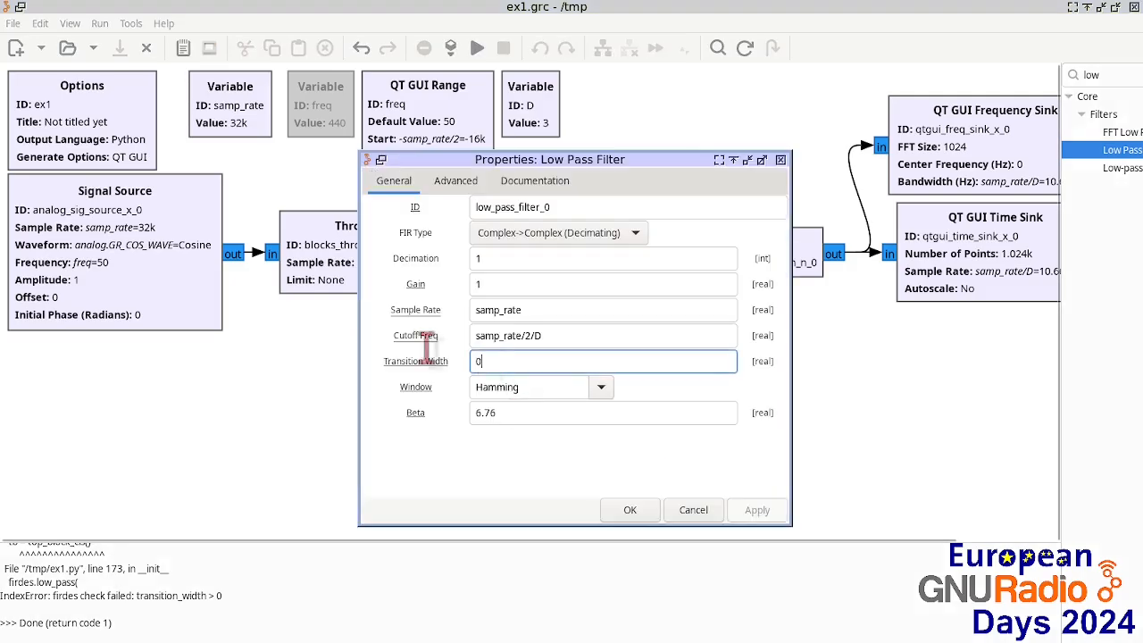
pyautogui.write('df')
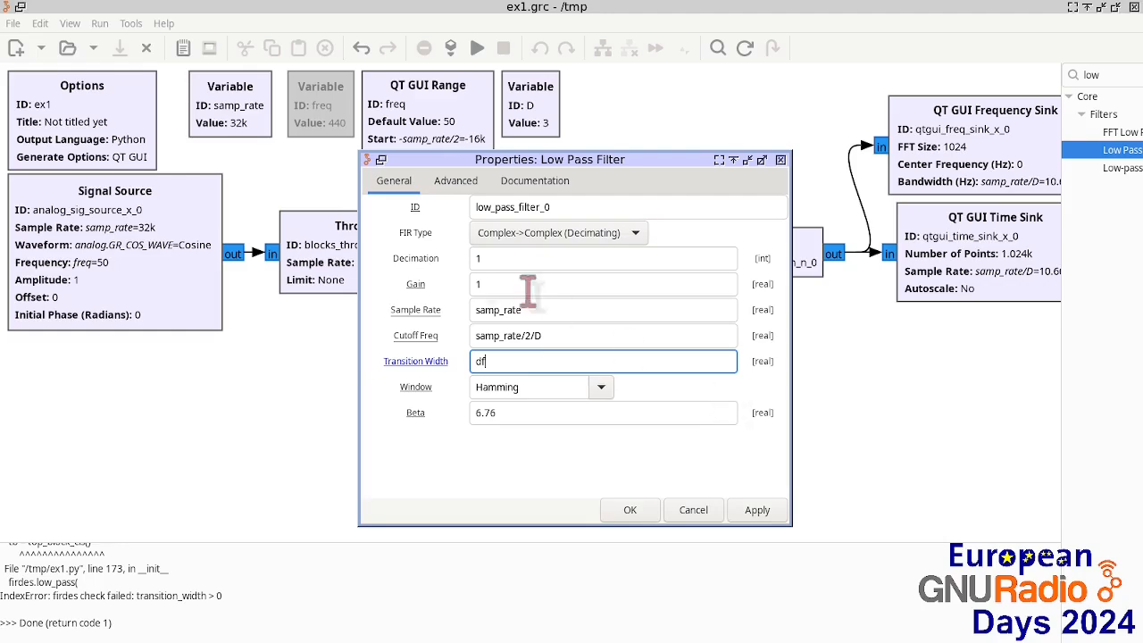
pyautogui.click(456, 180)
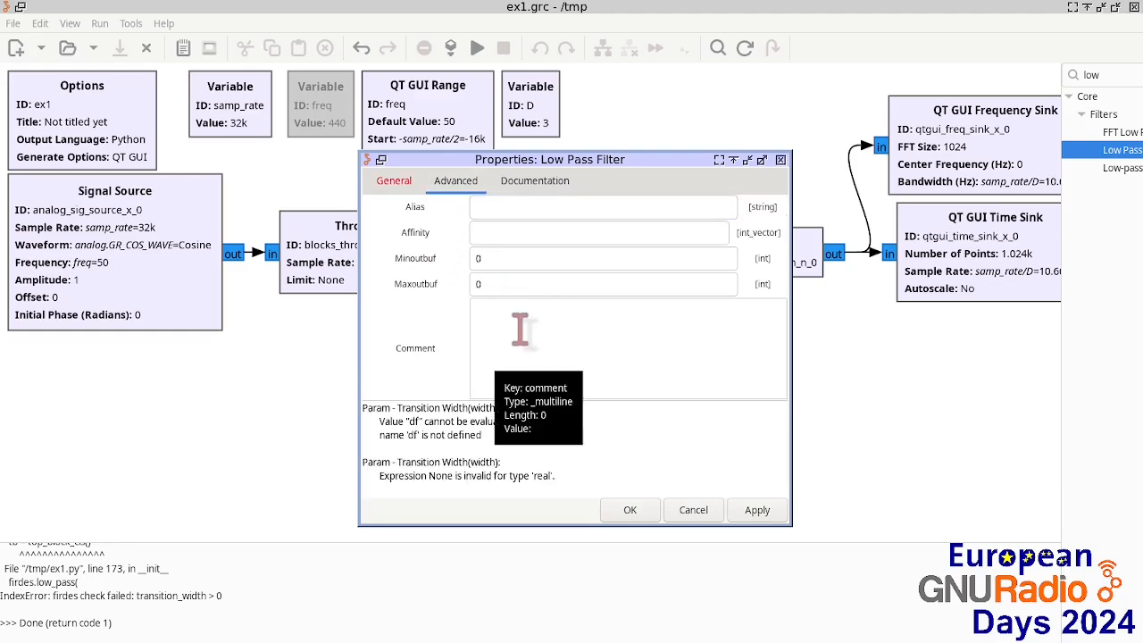
pyautogui.write('samp_rate/N=df')
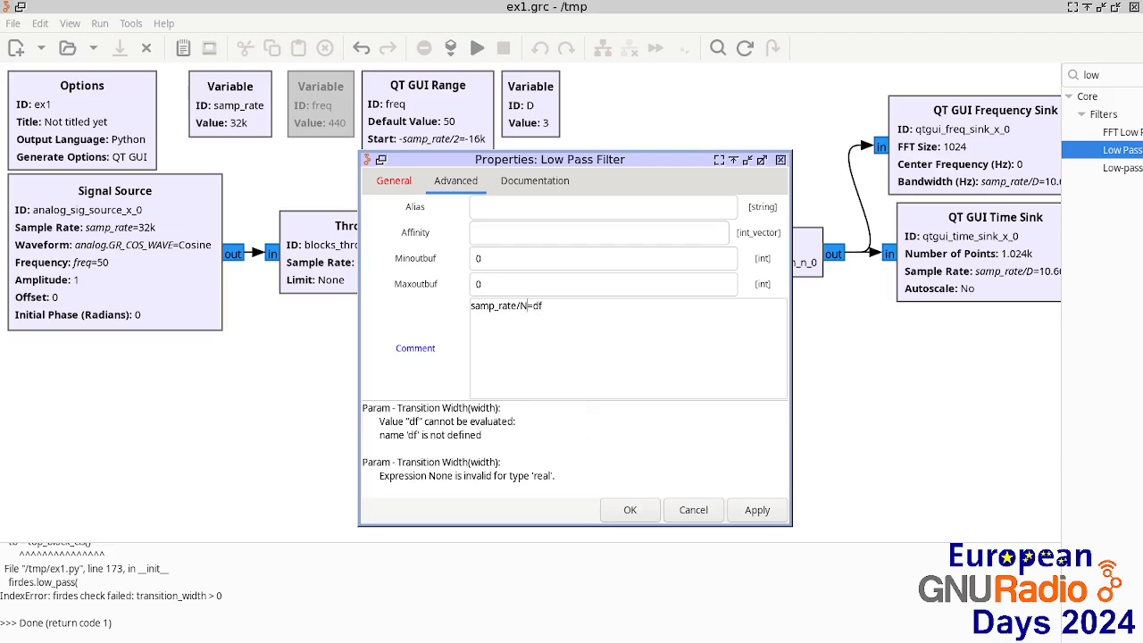
pyautogui.press('Left')
pyautogui.write('<=> N')
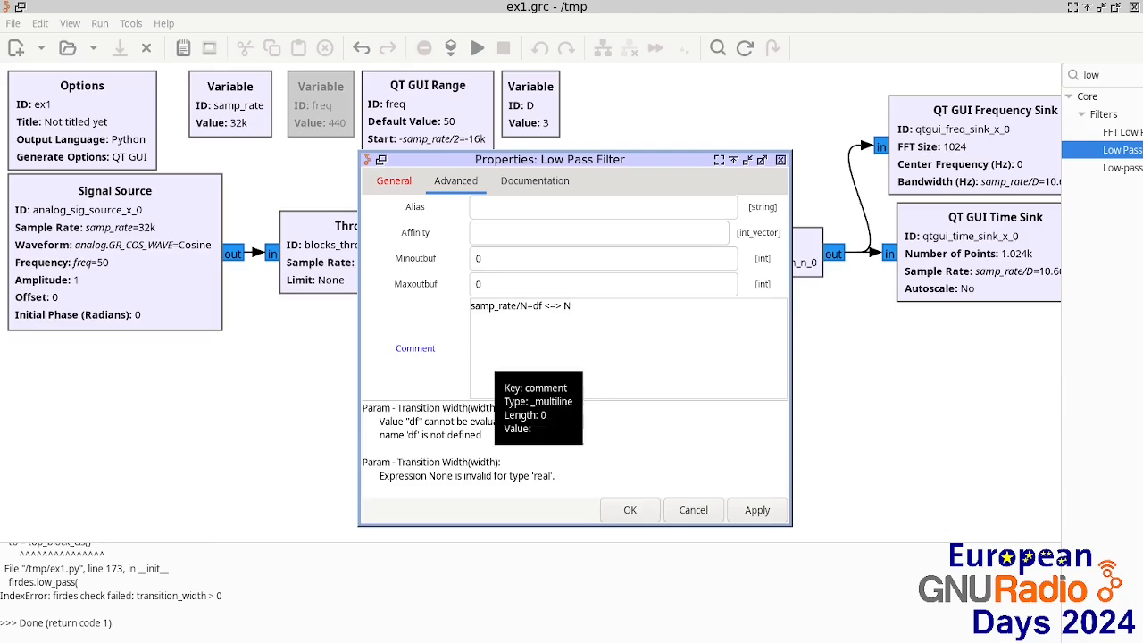
pyautogui.write(' > samp_rate/df')
pyautogui.moveTo(563, 306); pyautogui.dragTo(572, 305)
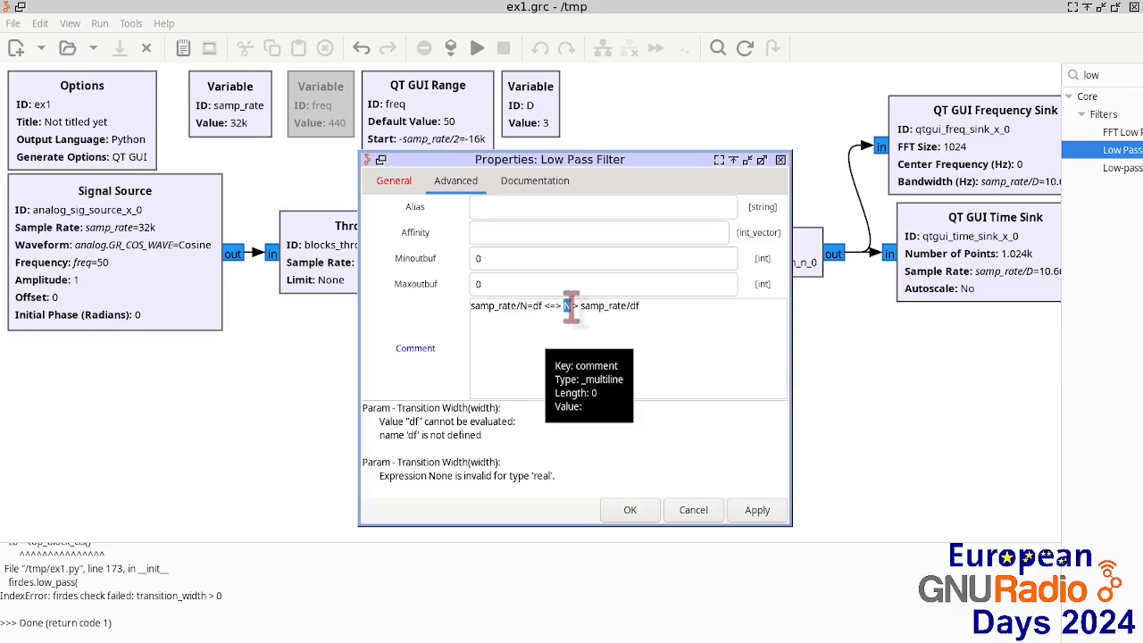
pyautogui.click(658, 369)
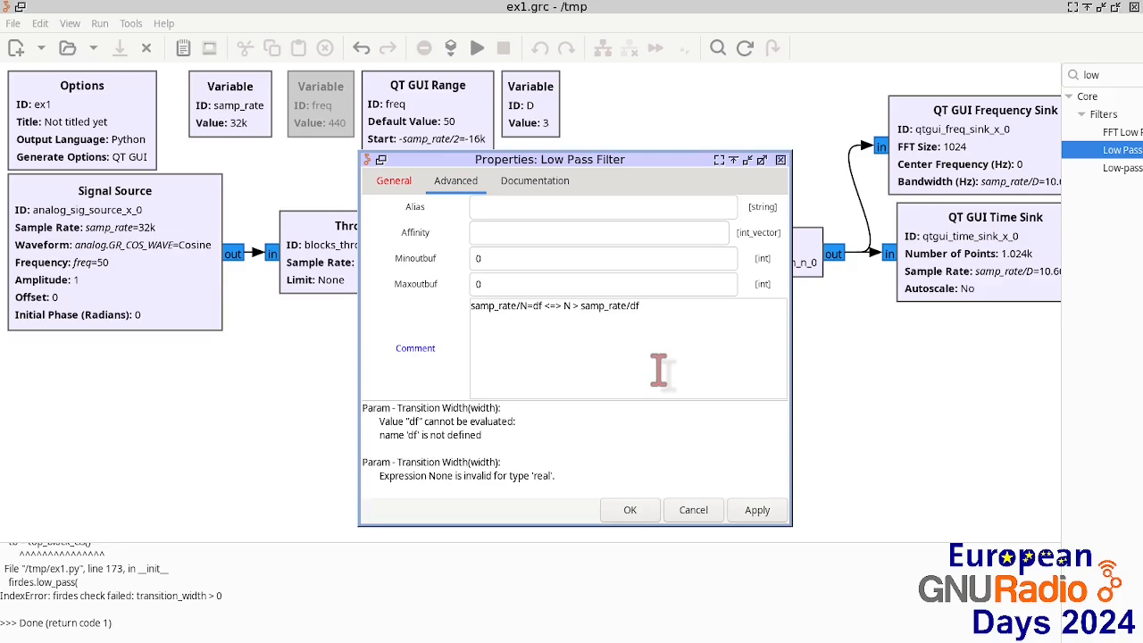
# - Add the formula "y_n=\sum_0^{N-1} b_k*x_{n-k}" to the Low Pass Filter's comment, separated by a blank line
pyautogui.press('Return')
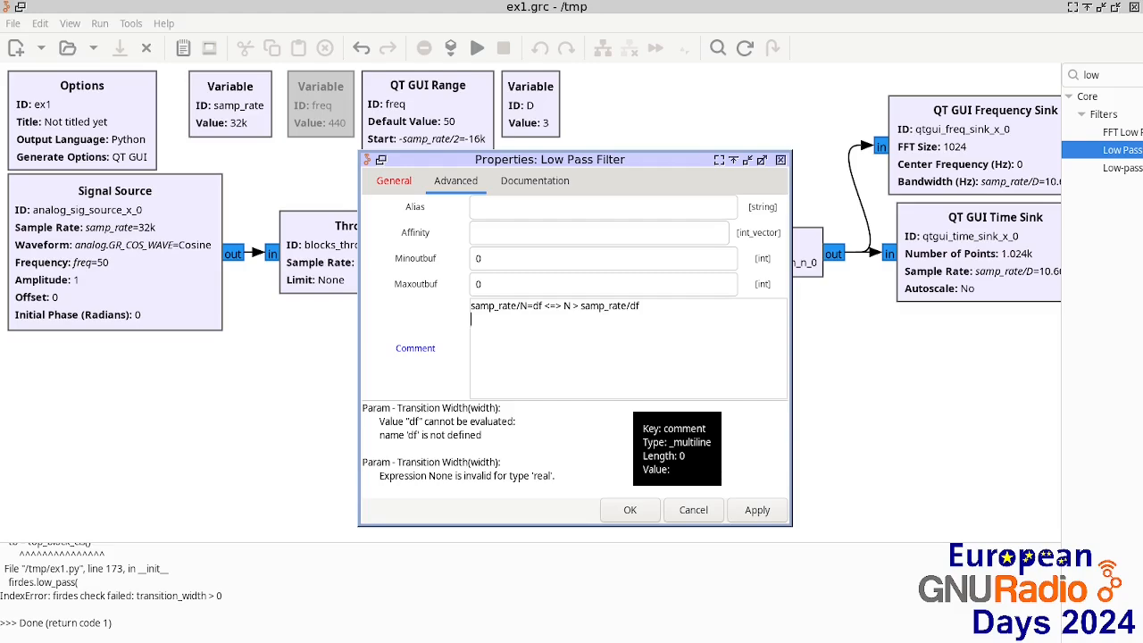
pyautogui.press('Return')
pyautogui.write('y_n=\\sum b_k')
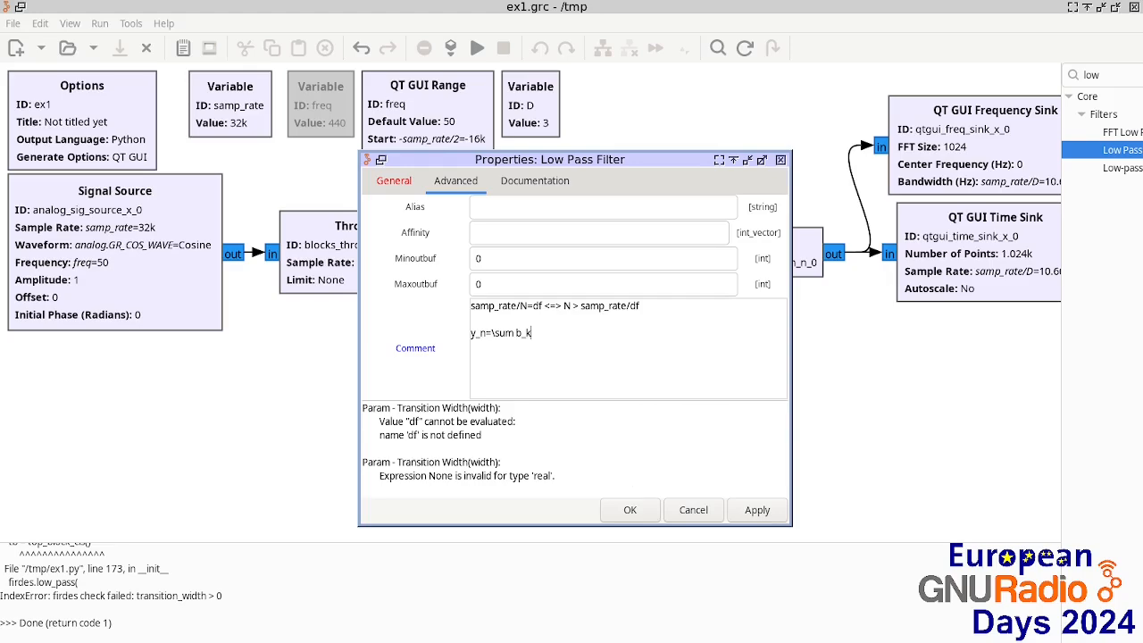
pyautogui.write('*x_')
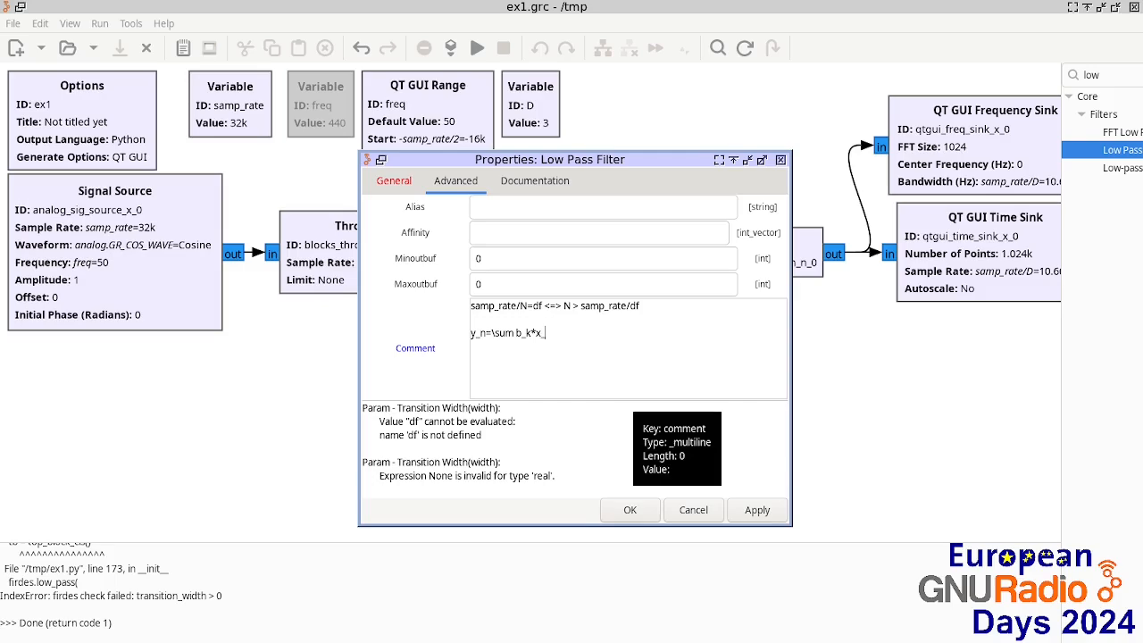
pyautogui.write('{n-k}')
pyautogui.press('Left')
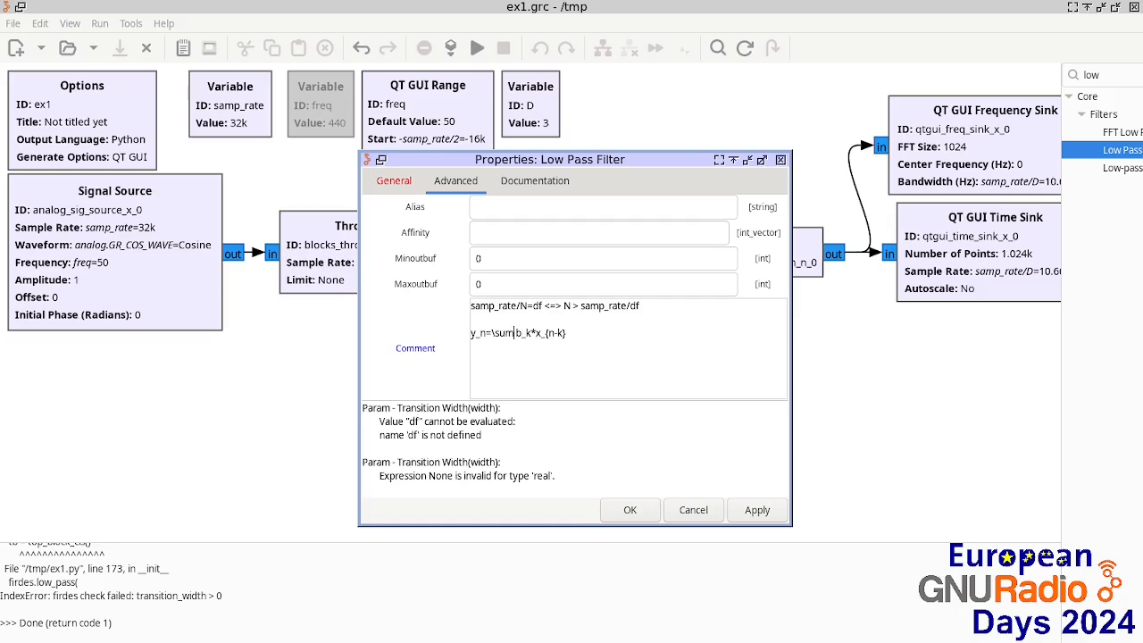
pyautogui.write('_0^{N-1}')
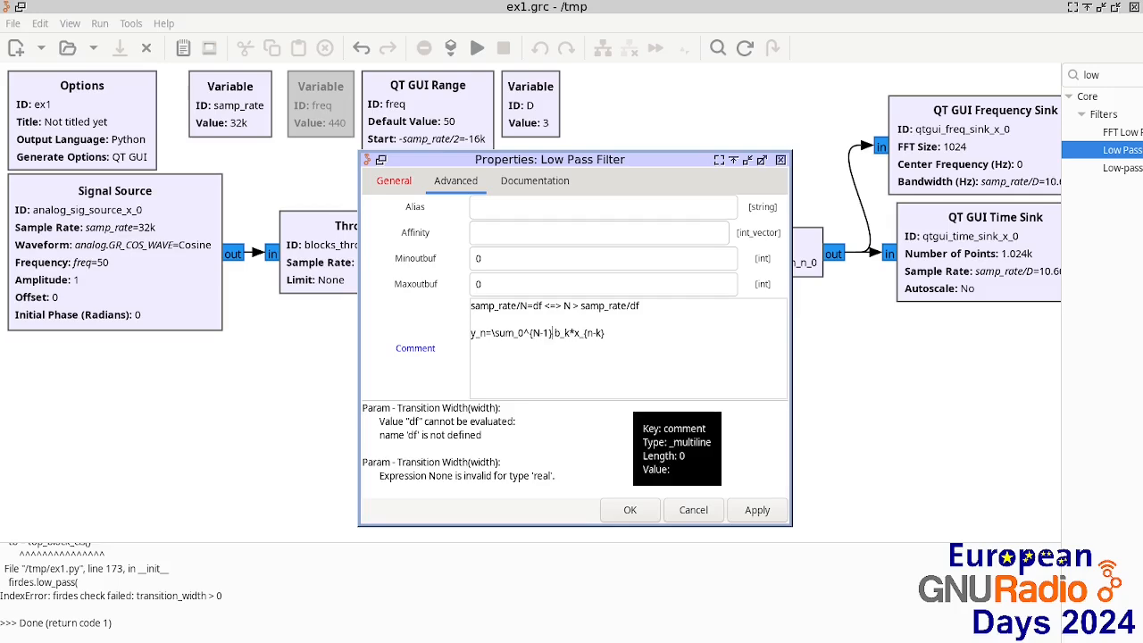
# - Examine how N and df in the comment's first line relate to the summation limit and terms of the filter formula
pyautogui.doubleClick(568, 305)
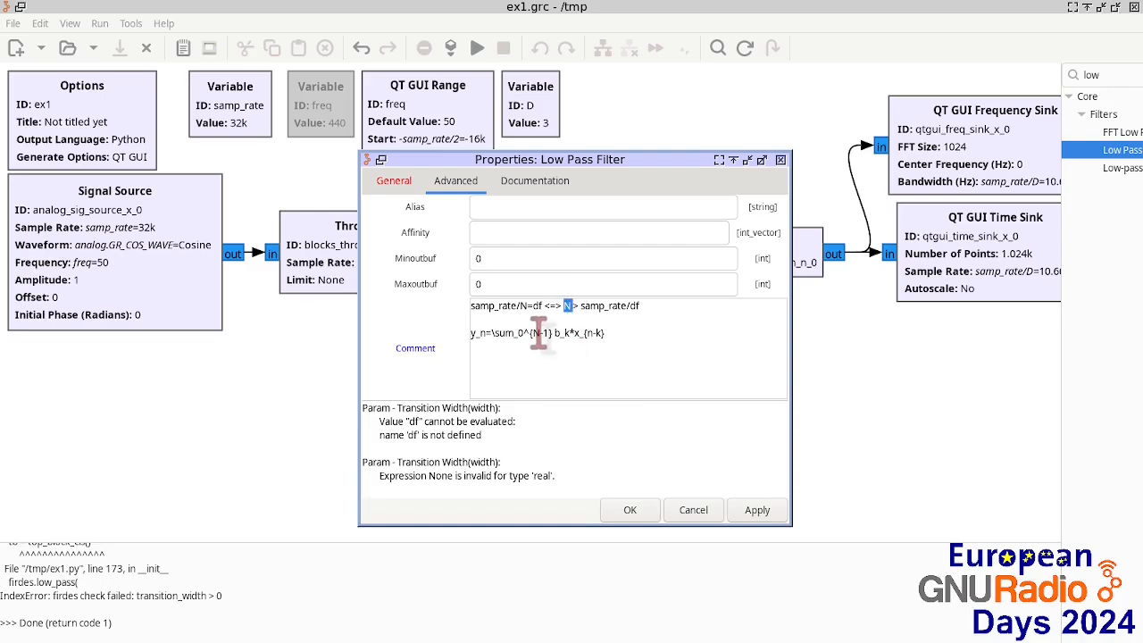
pyautogui.doubleClick(536, 332)
pyautogui.click(600, 366)
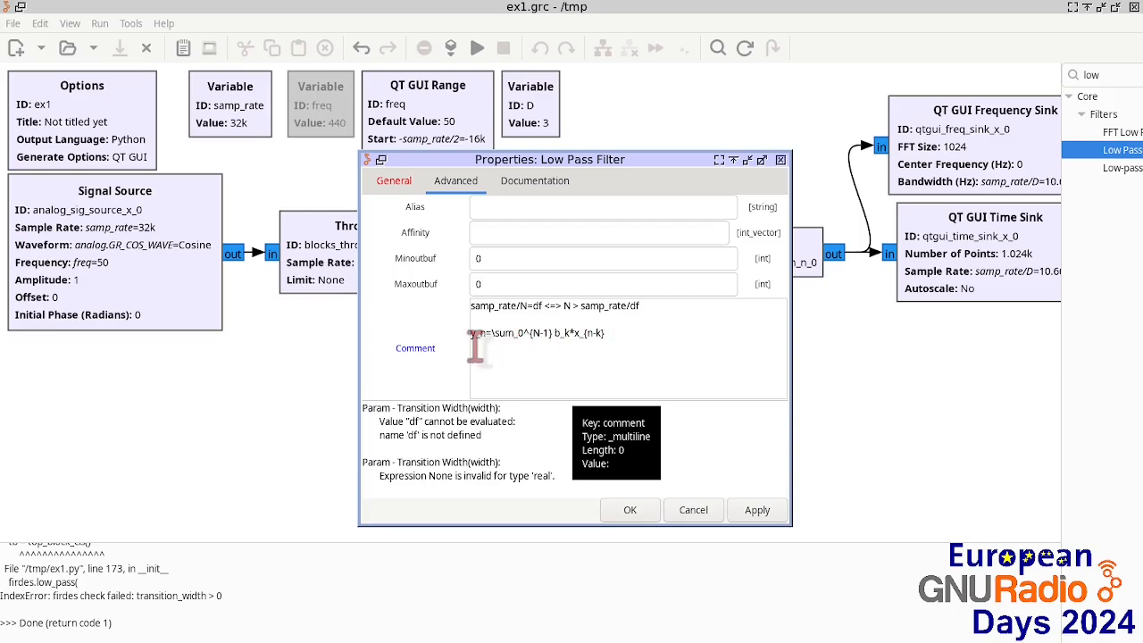
pyautogui.moveTo(473, 337); pyautogui.dragTo(487, 337)
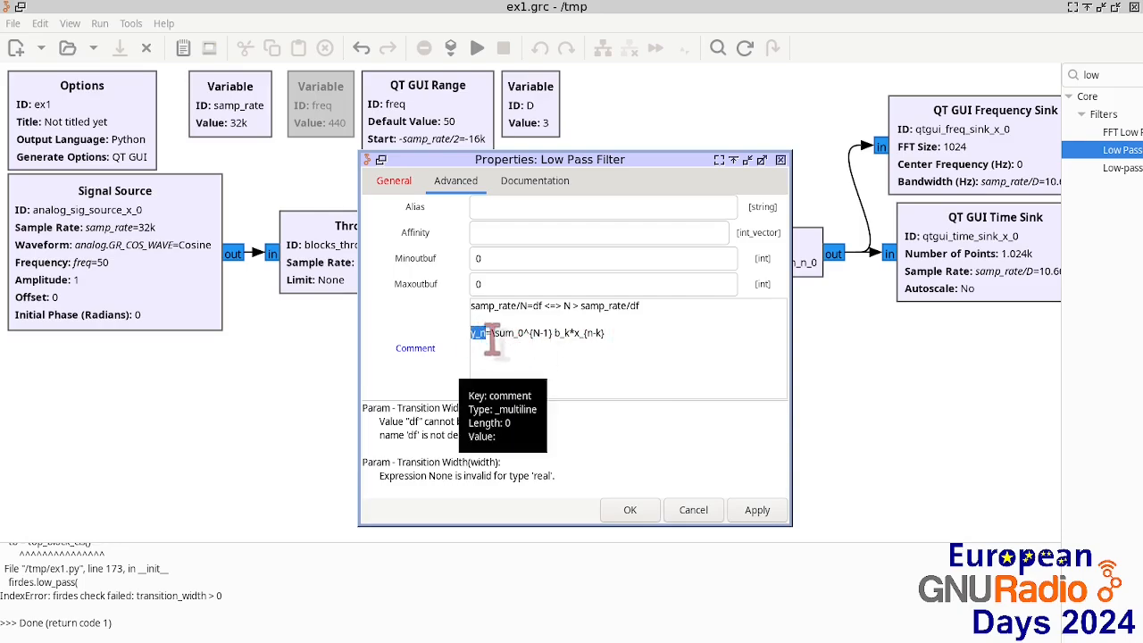
pyautogui.moveTo(555, 332); pyautogui.dragTo(611, 335)
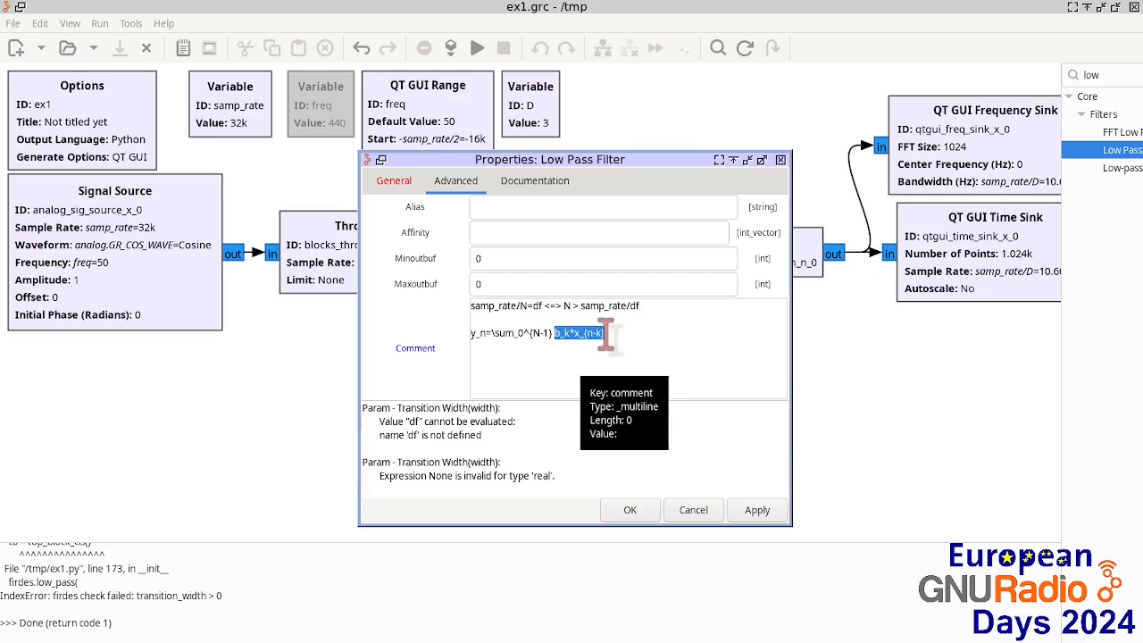
pyautogui.moveTo(533, 333); pyautogui.dragTo(543, 333)
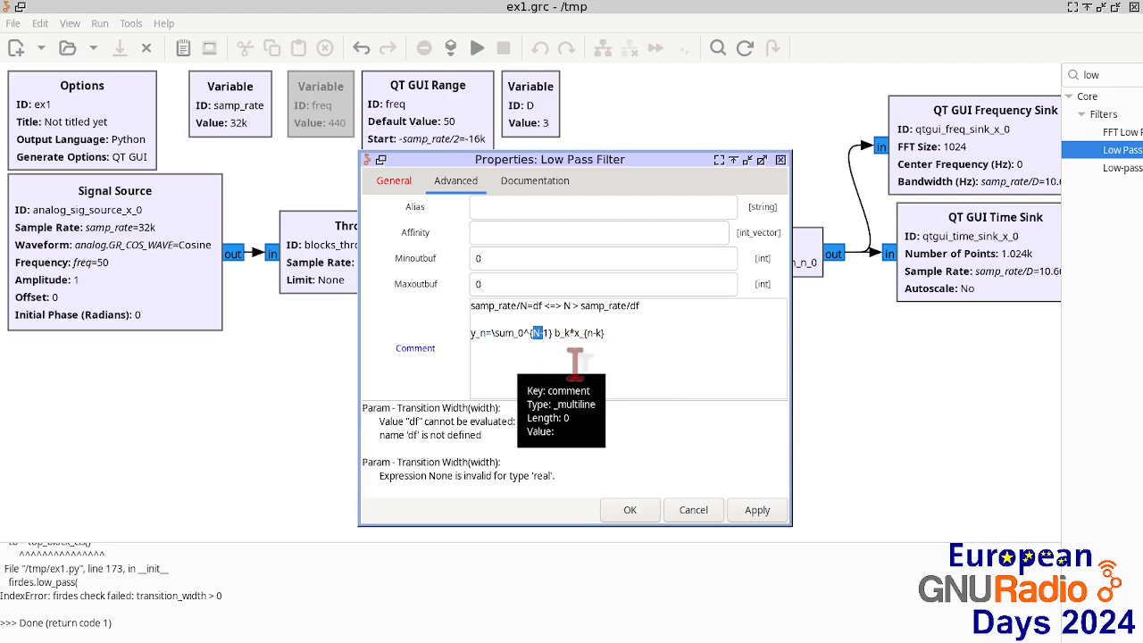
pyautogui.doubleClick(538, 305)
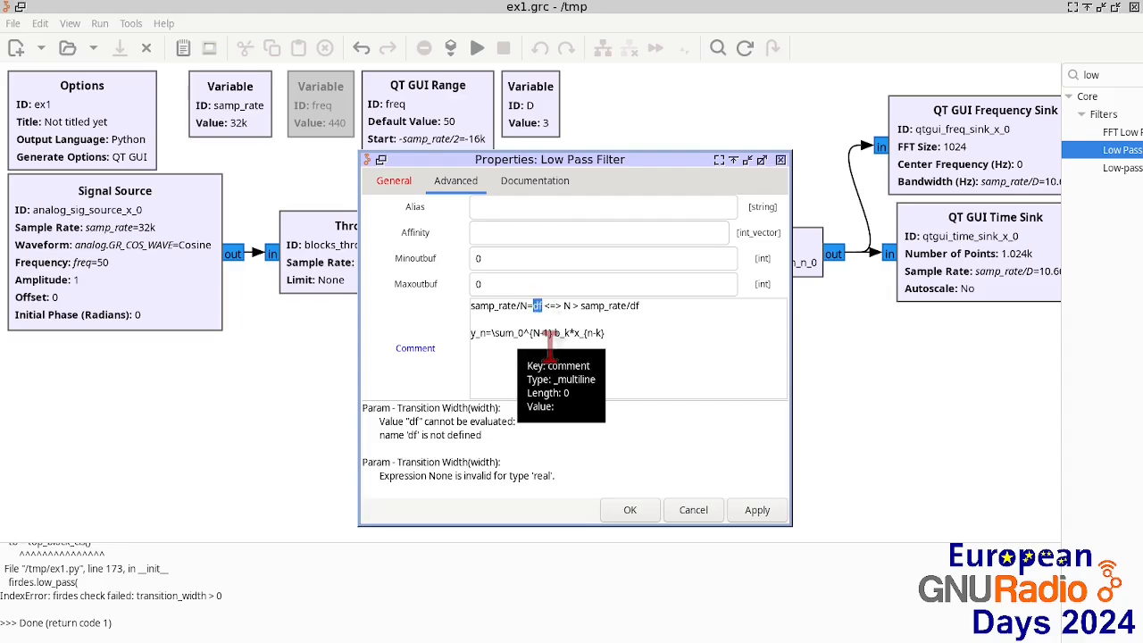
pyautogui.click(548, 347)
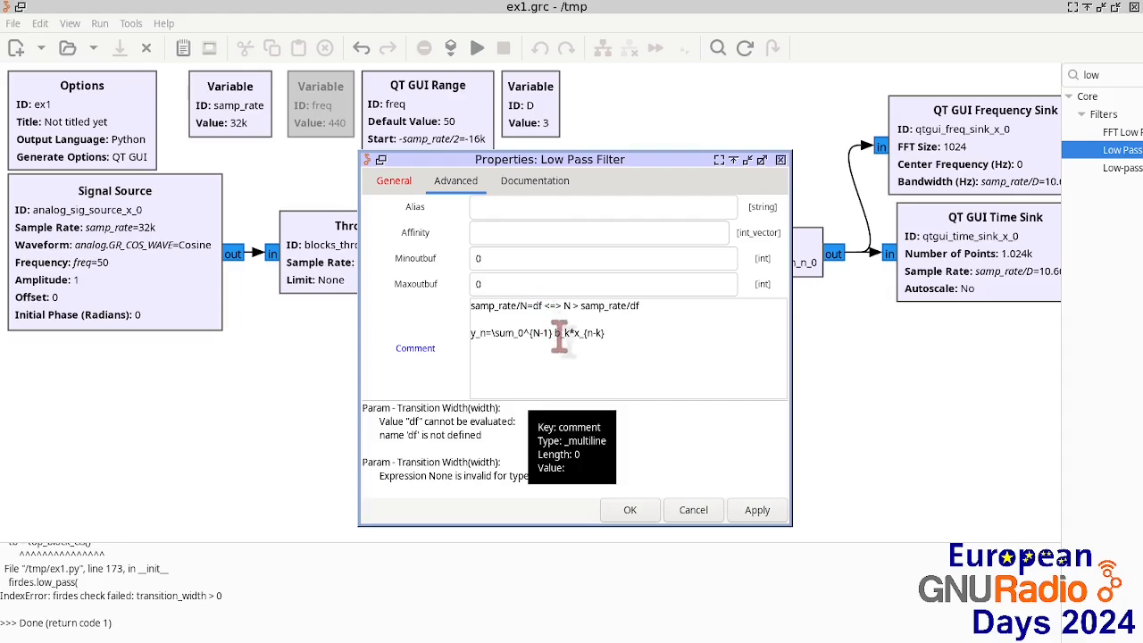
pyautogui.doubleClick(568, 305)
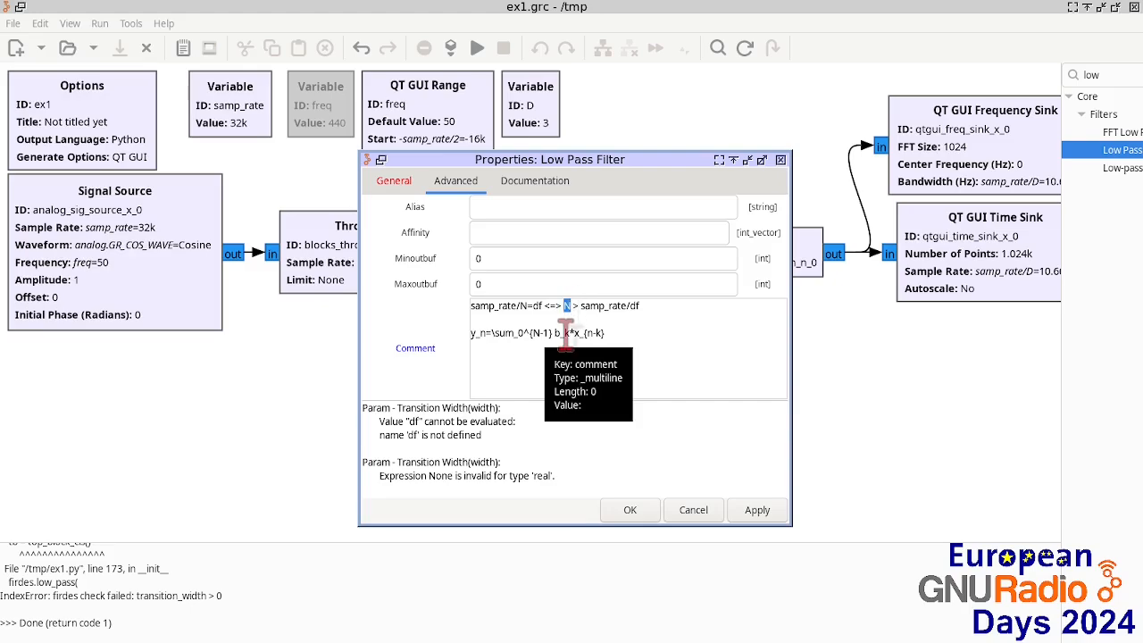
# - Append the lines "df=samp_rate/N" and "We know N~64..128" to the Low Pass Filter's comment after a blank line
pyautogui.click(641, 337)
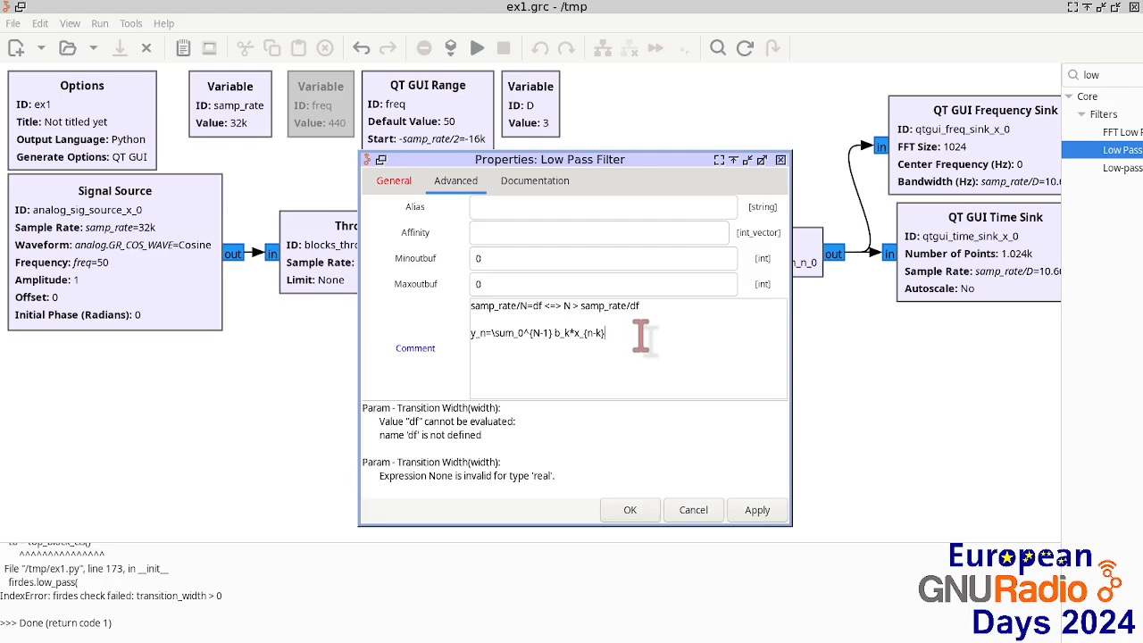
pyautogui.press('Return')
pyautogui.press('Return')
pyautogui.write('df')
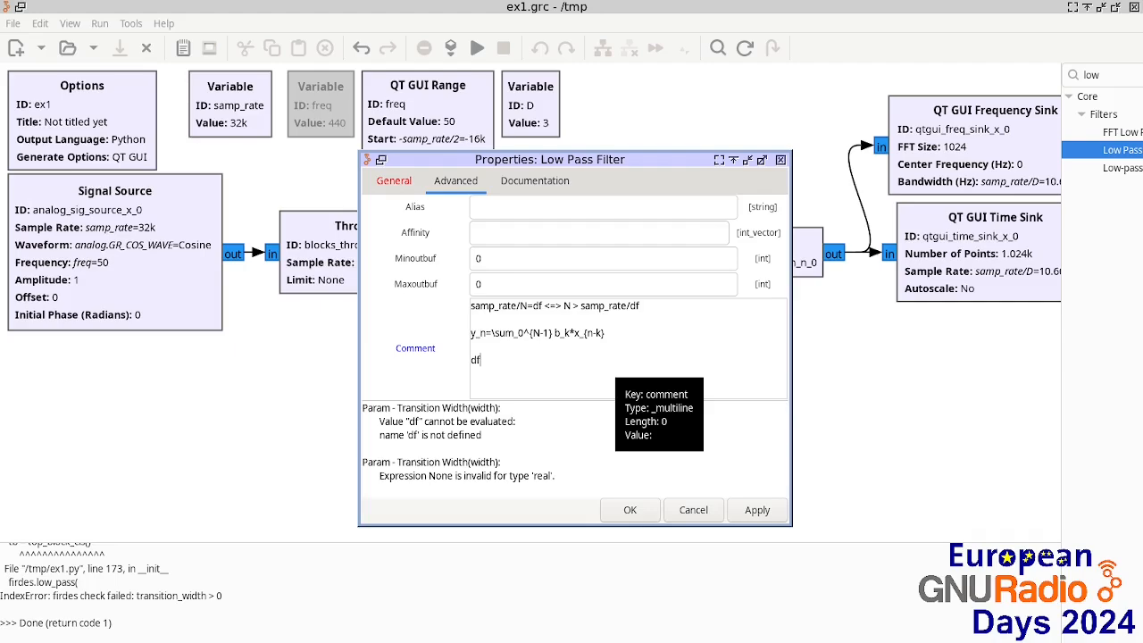
pyautogui.write('=samp_rate/N W')
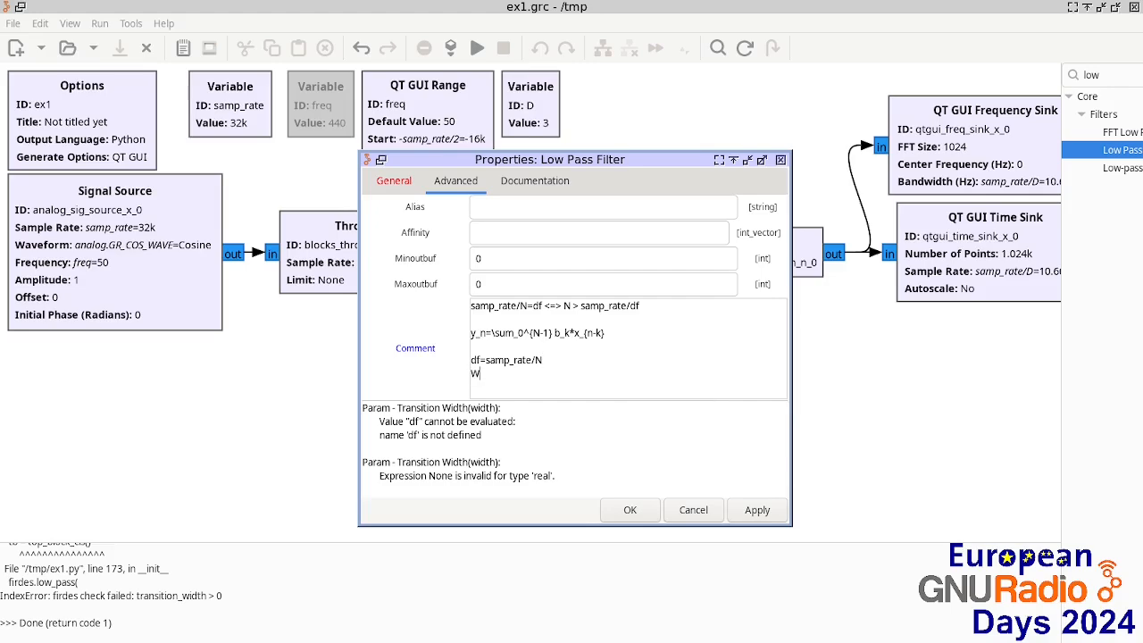
pyautogui.write('e know N~')
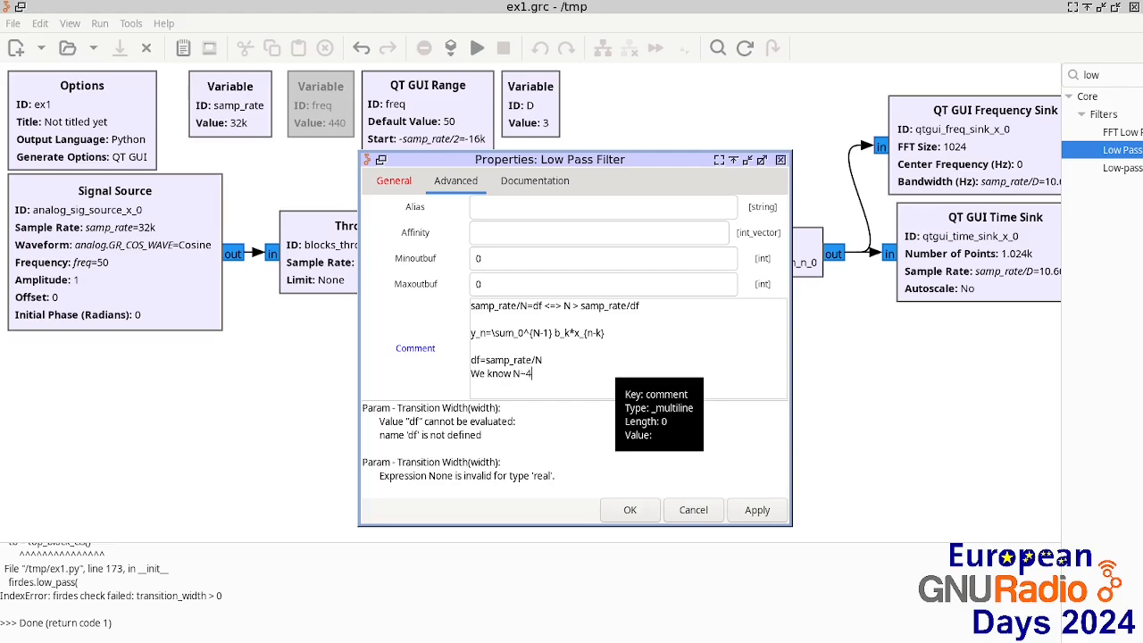
pyautogui.write('64..128')
# - Set the Low Pass Filter's transition width to samp_rate/128 and apply its properties
pyautogui.click(394, 180)
pyautogui.doubleClick(510, 362)
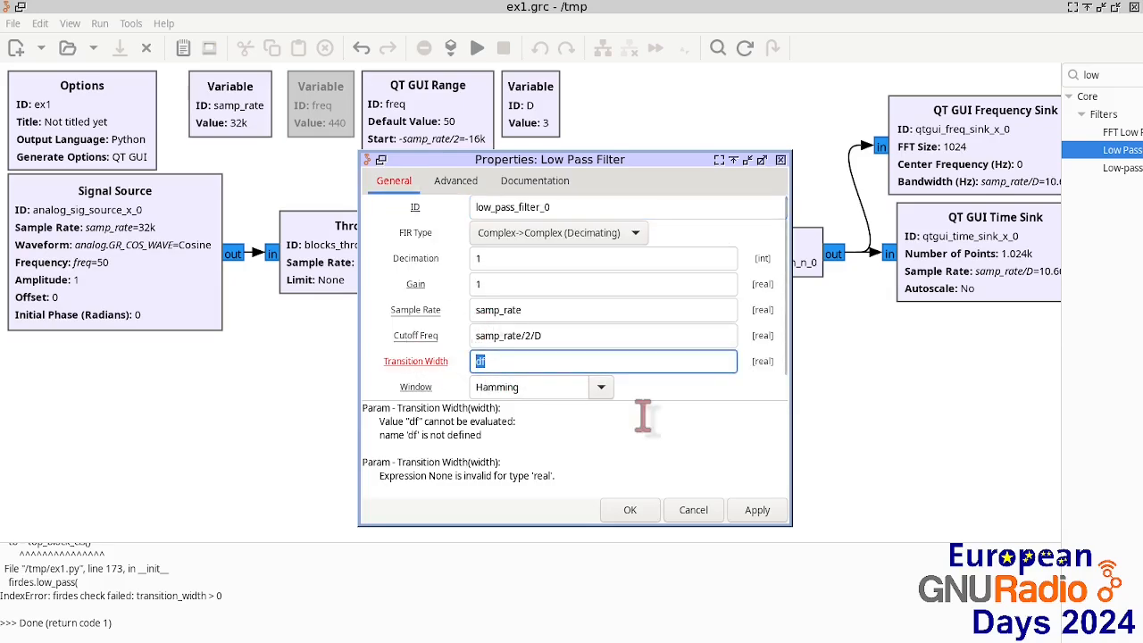
pyautogui.write('samp_ra')
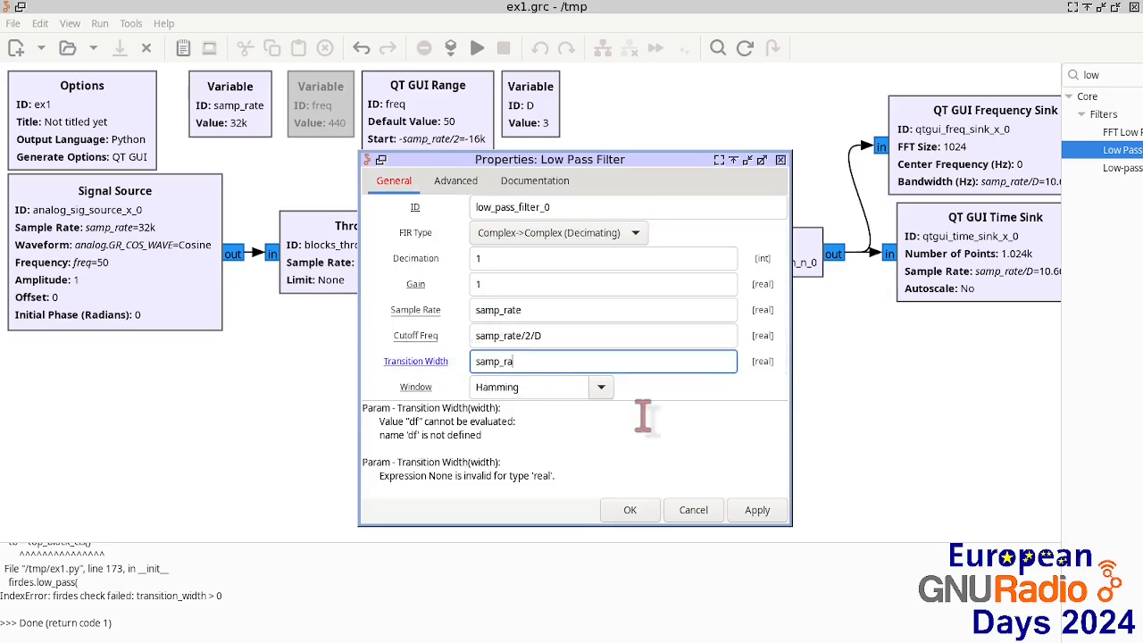
pyautogui.write('te/128')
pyautogui.click(629, 509)
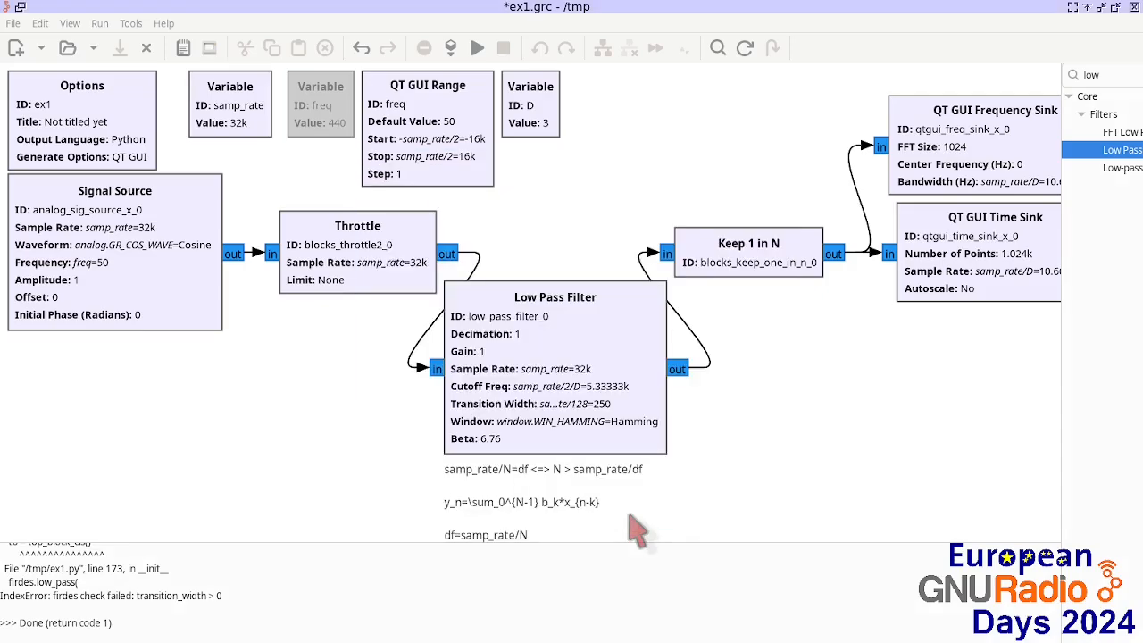
# - Remove the blank lines between the formulas in the Low Pass Filter's comment
pyautogui.doubleClick(549, 370)
pyautogui.click(451, 181)
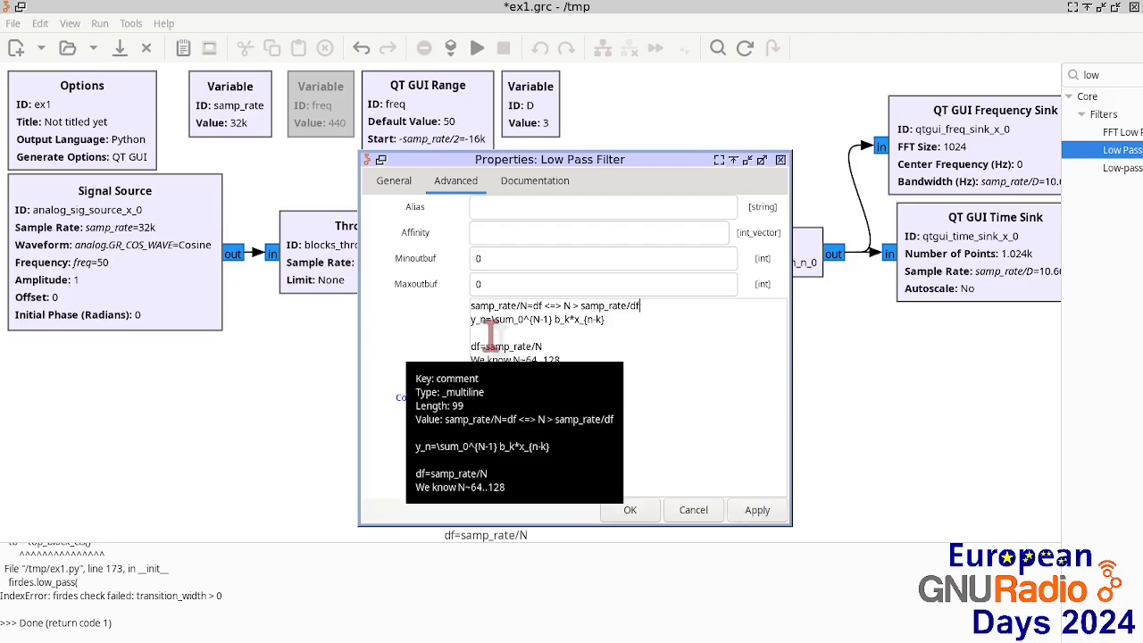
pyautogui.click(629, 510)
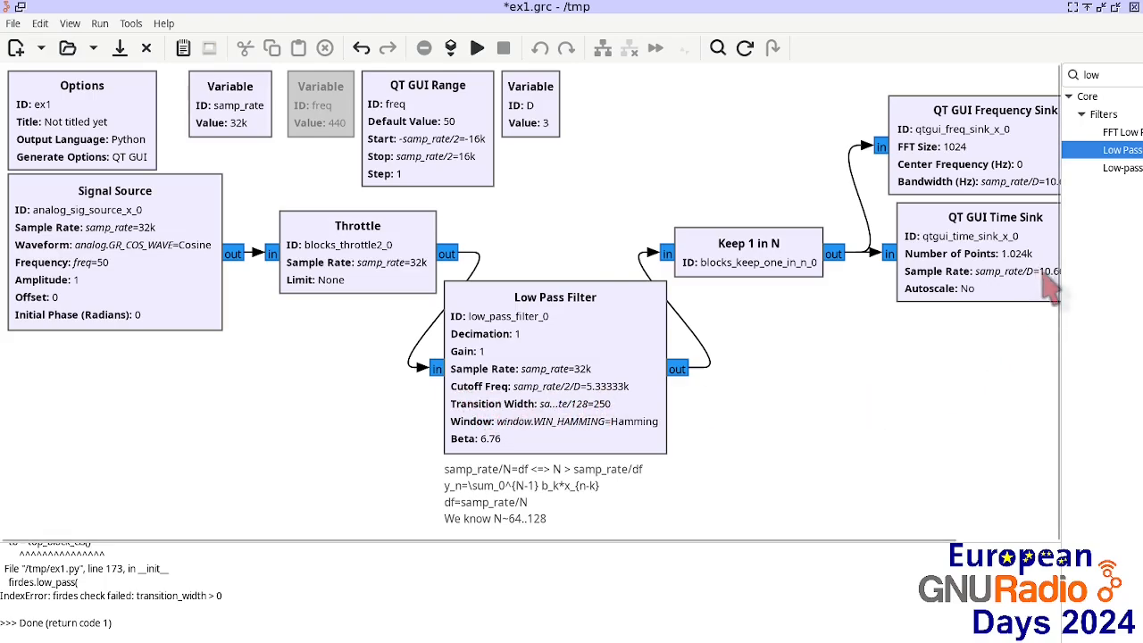
# - Widen the flowgraph canvas slightly and run the flowgraph with the low-pass filter in place
pyautogui.moveTo(1061, 204); pyautogui.dragTo(1088, 192)
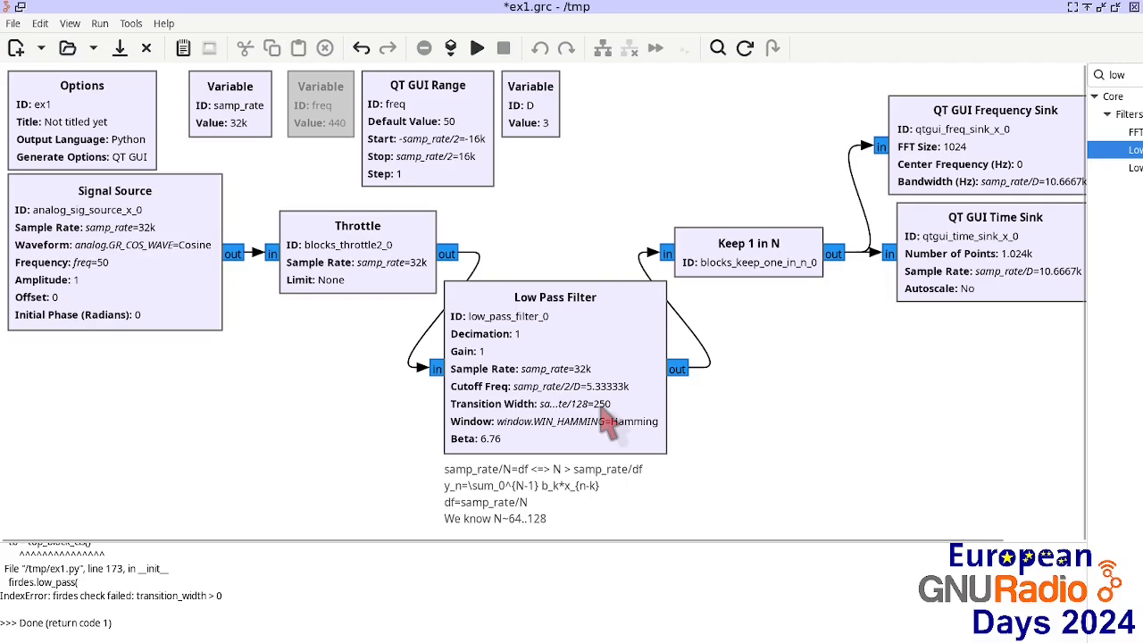
pyautogui.click(476, 50)
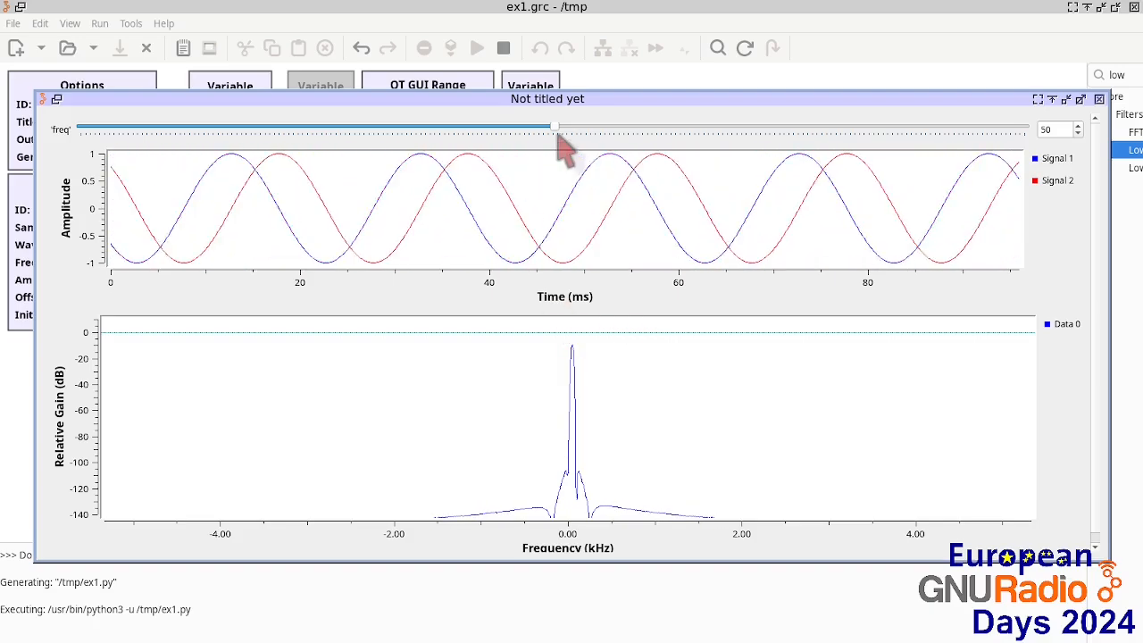
# - Sweep freq up to 8000 and back to 3640 to examine the filtered decimated spectrum, and close the plot window
pyautogui.moveTo(556, 130); pyautogui.dragTo(796, 154)
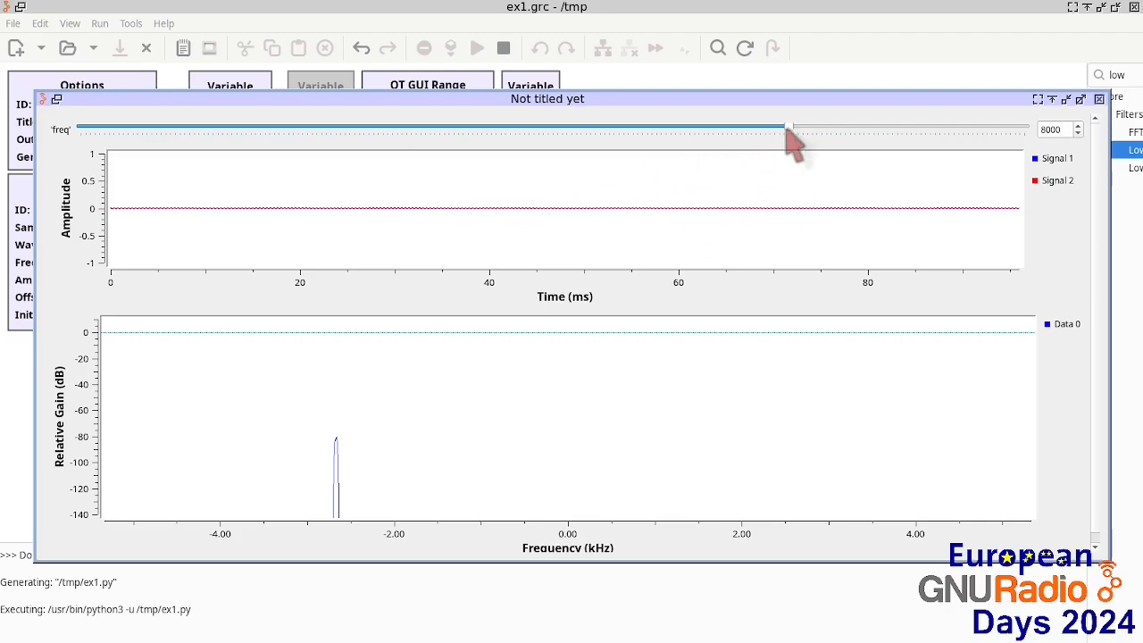
pyautogui.moveTo(788, 130); pyautogui.dragTo(658, 158)
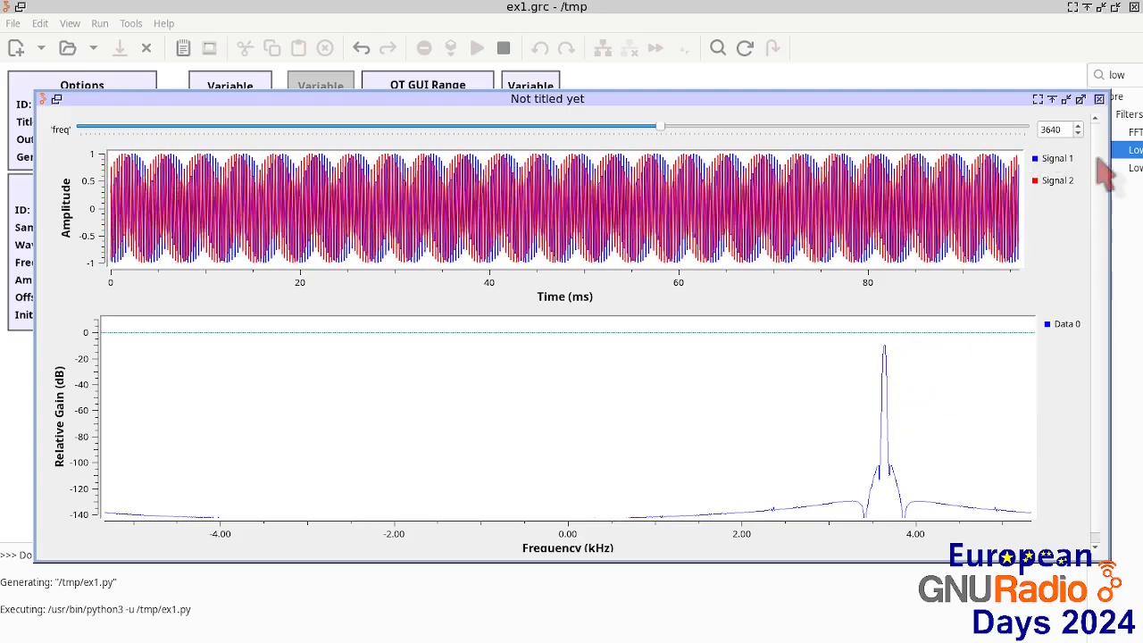
pyautogui.click(1098, 98)
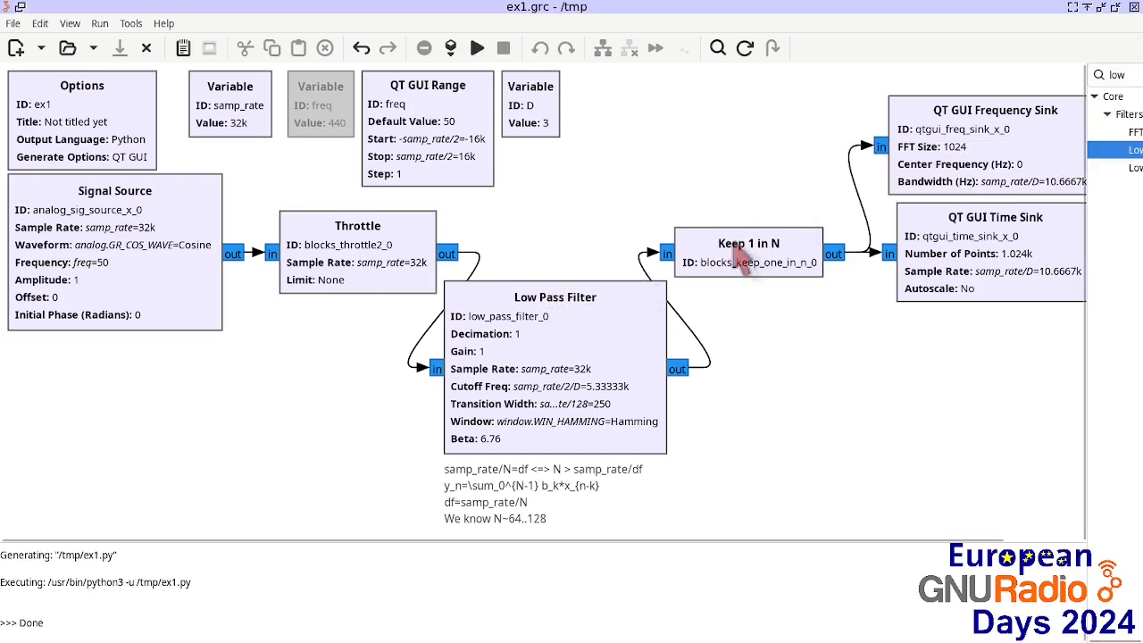
# - Move the Keep 1 in N block up level with the frequency sink and set the Low Pass Filter's decimation to D
pyautogui.moveTo(744, 252); pyautogui.dragTo(749, 156)
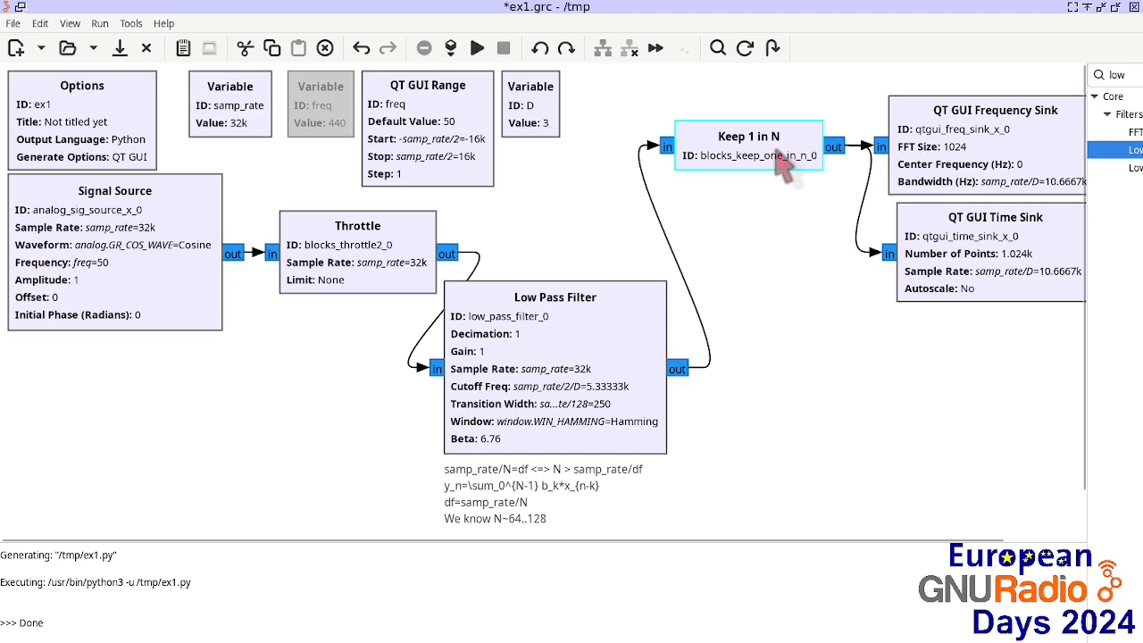
pyautogui.doubleClick(594, 319)
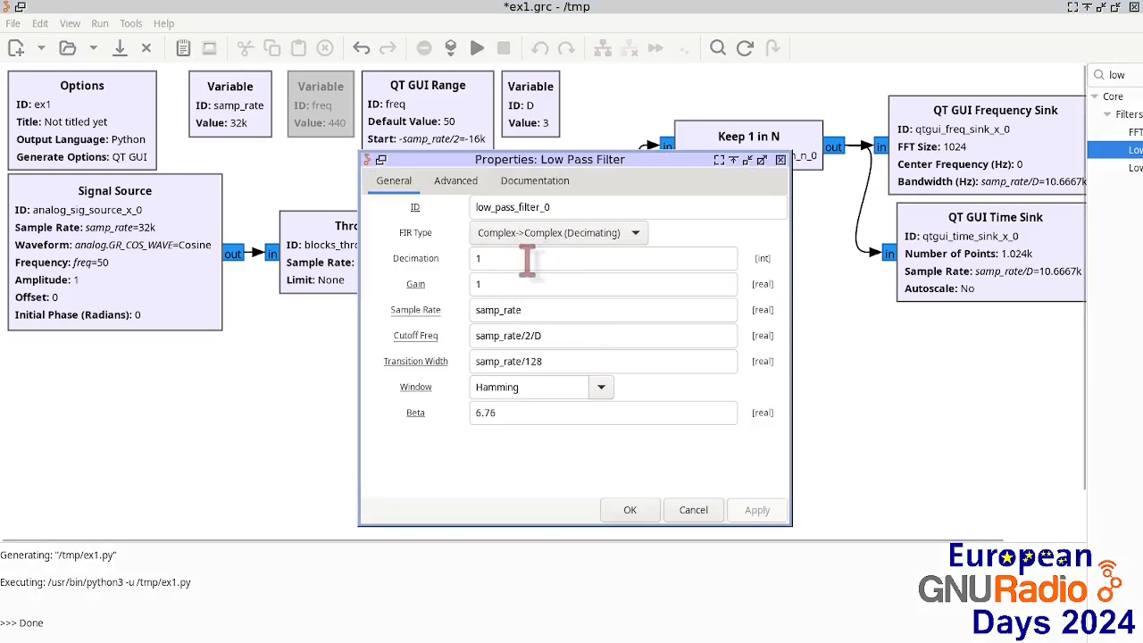
pyautogui.doubleClick(527, 259)
pyautogui.write('D')
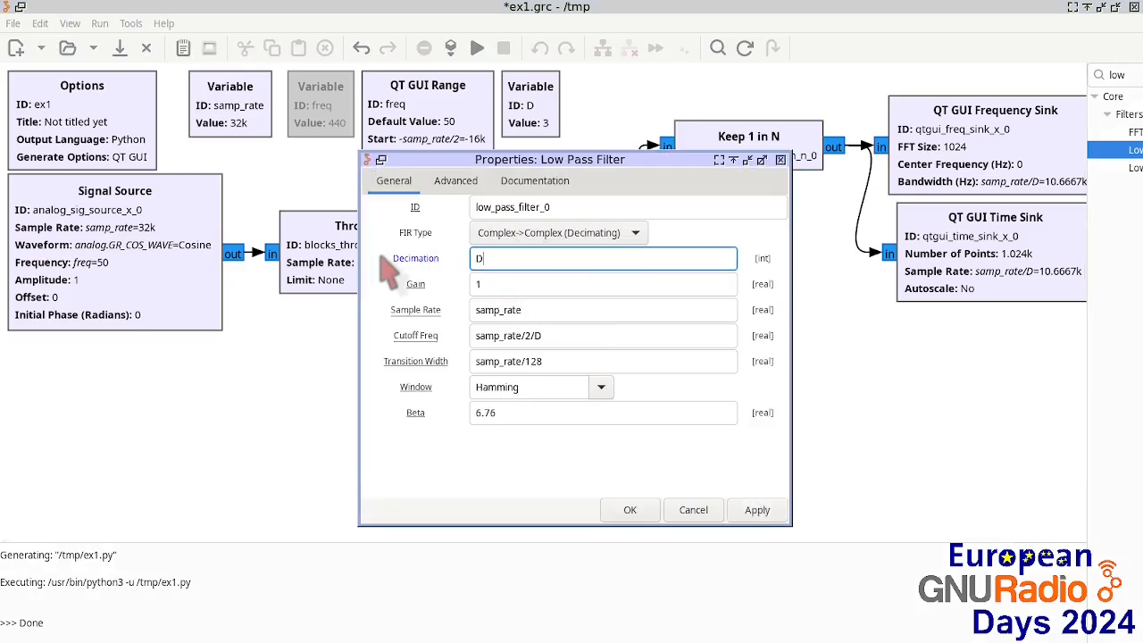
pyautogui.moveTo(491, 259); pyautogui.dragTo(464, 259)
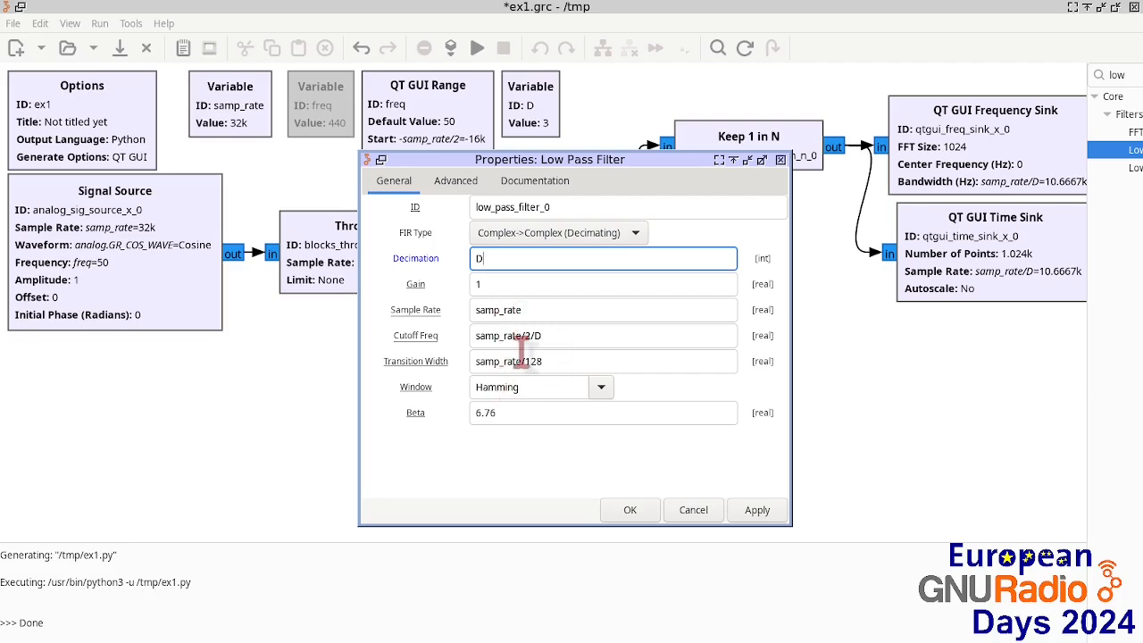
pyautogui.moveTo(521, 353)
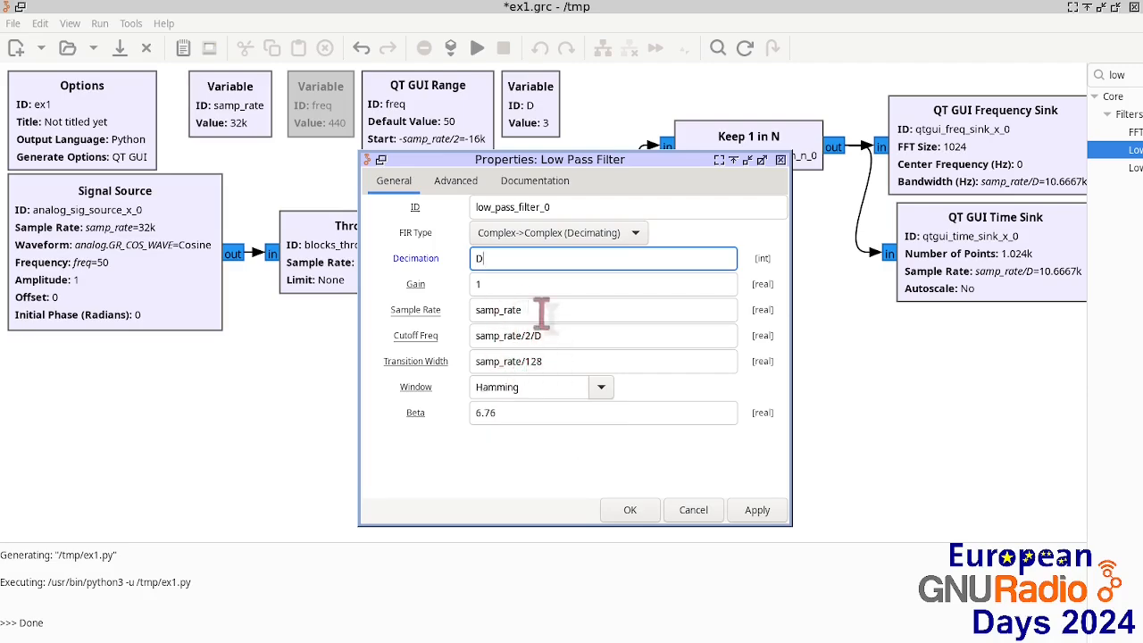
pyautogui.moveTo(489, 258)
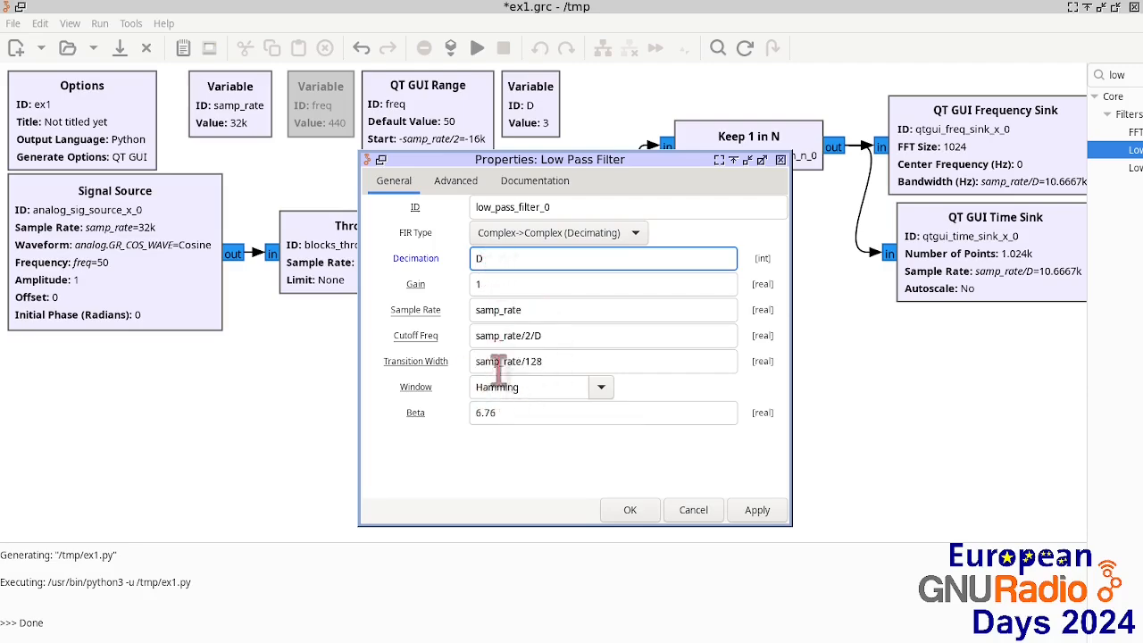
pyautogui.click(630, 510)
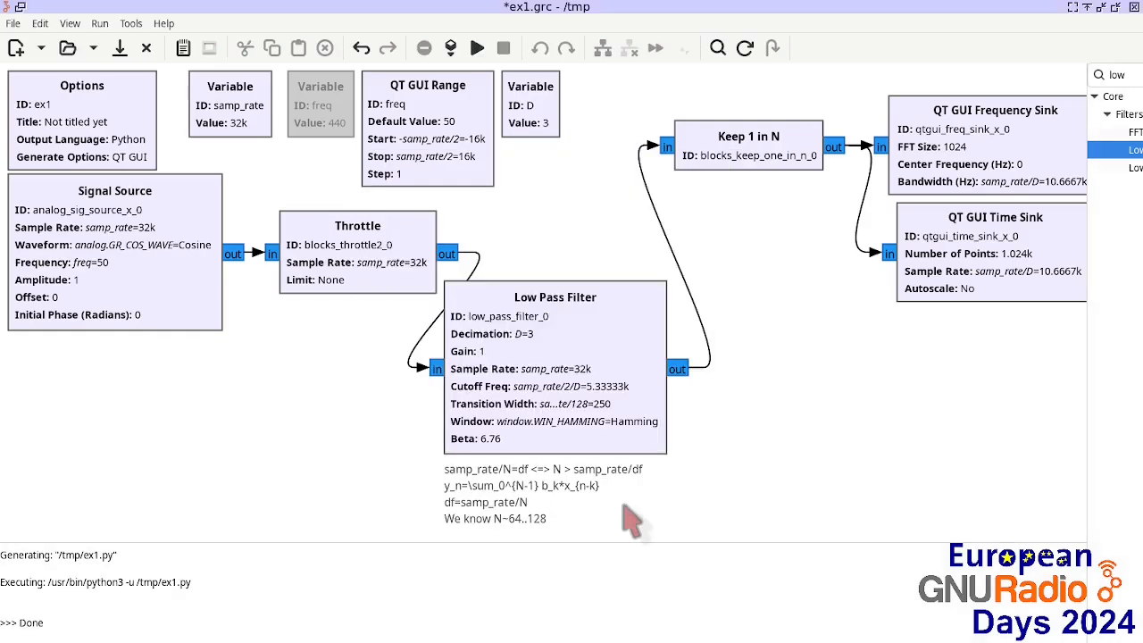
# - Disable the Keep 1 in N block and connect the repositioned Low Pass Filter's output directly to the frequency and time sinks, spacing the sinks out
pyautogui.click(775, 157)
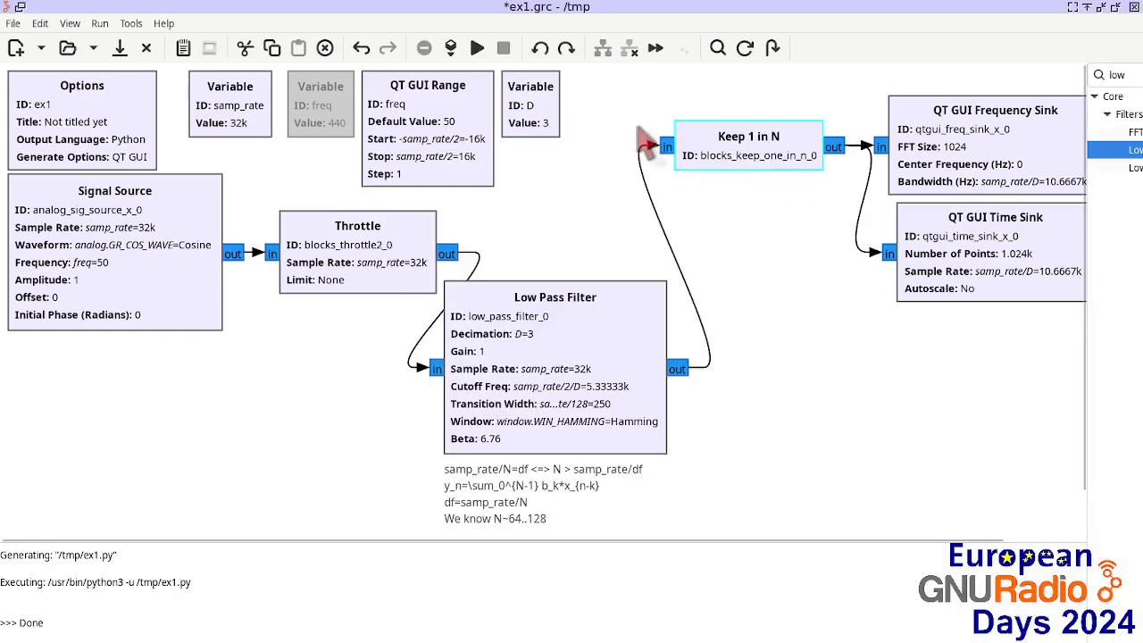
pyautogui.click(630, 49)
pyautogui.moveTo(599, 311); pyautogui.dragTo(646, 248)
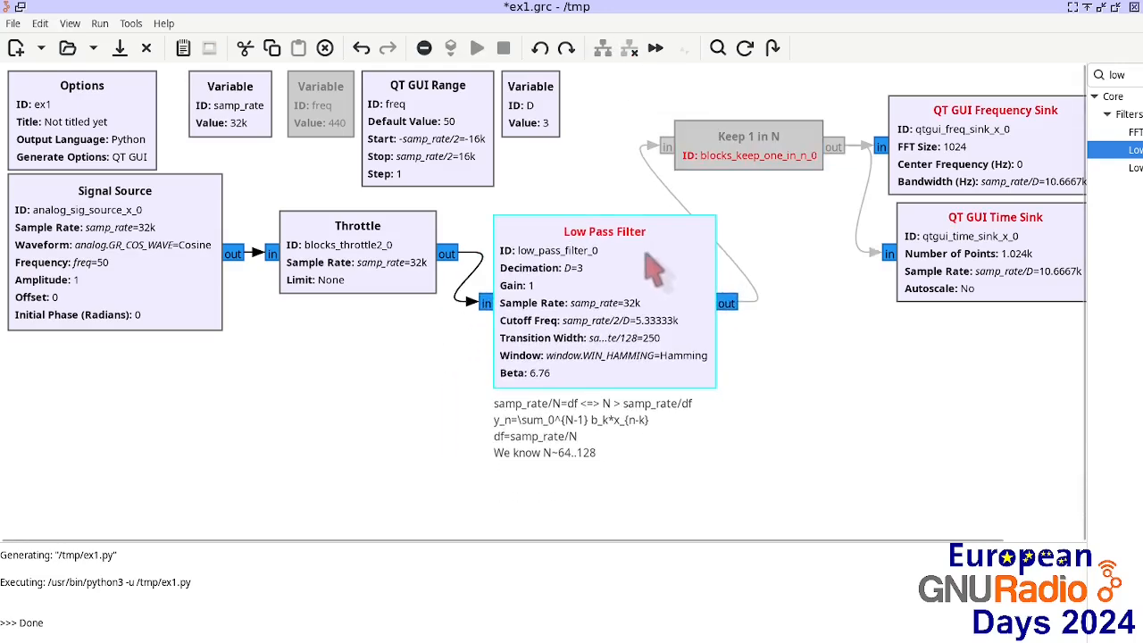
pyautogui.click(725, 301)
pyautogui.click(883, 147)
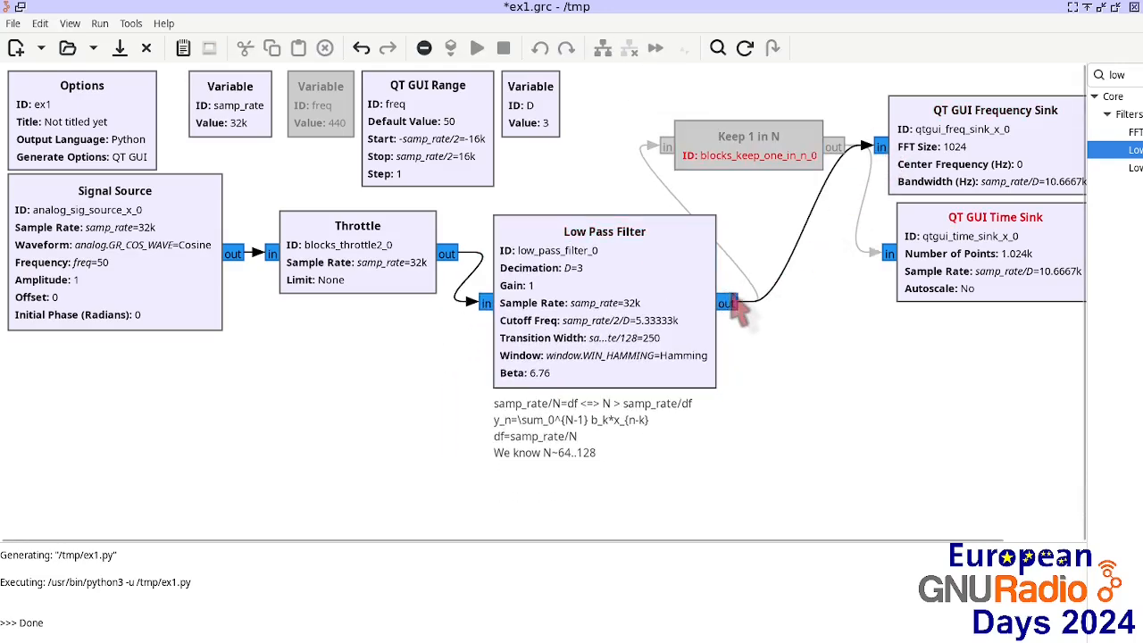
pyautogui.click(726, 304)
pyautogui.click(888, 254)
pyautogui.moveTo(929, 280); pyautogui.dragTo(928, 333)
pyautogui.moveTo(968, 154); pyautogui.dragTo(960, 189)
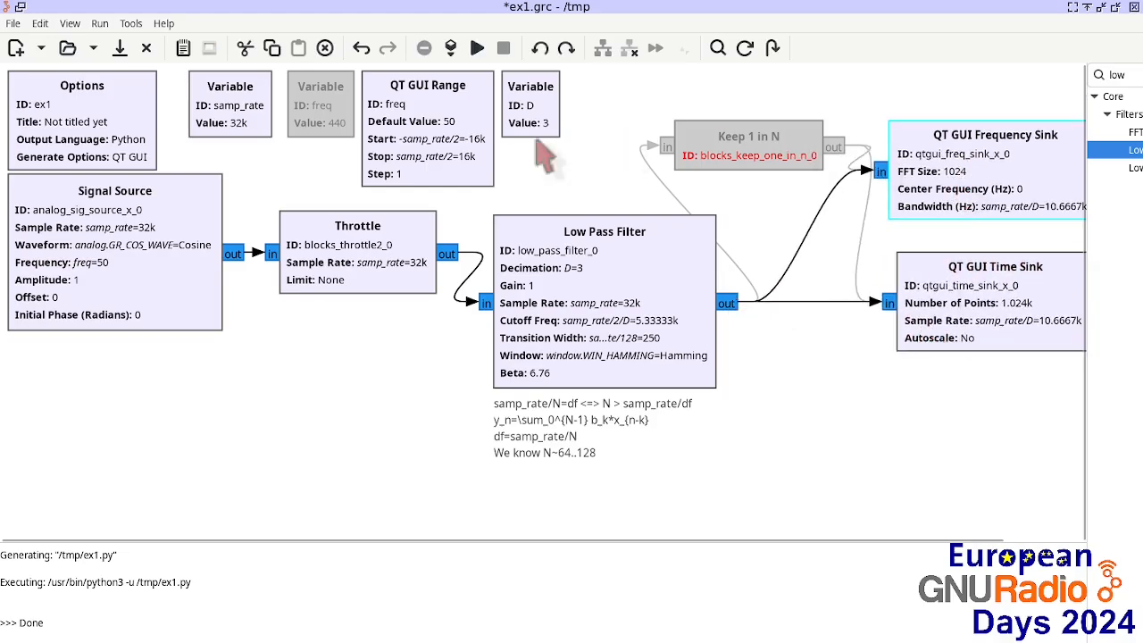
# - Run the flowgraph, sweep freq to 7161 and -2276 to check for aliasing, and close the plot window
pyautogui.click(477, 47)
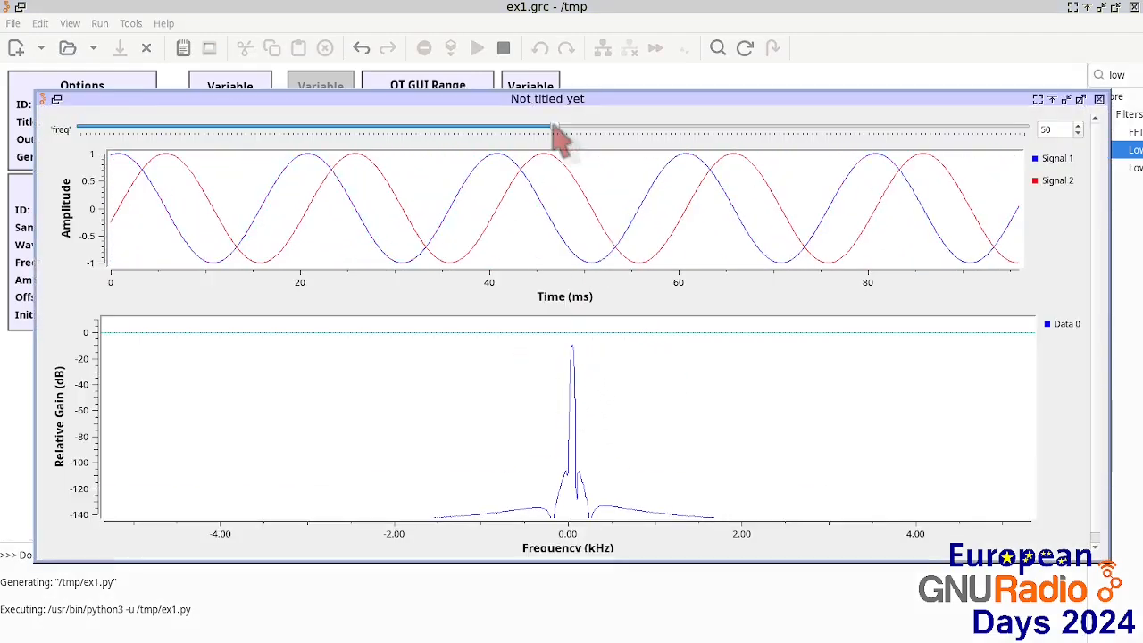
pyautogui.moveTo(555, 129); pyautogui.dragTo(763, 130)
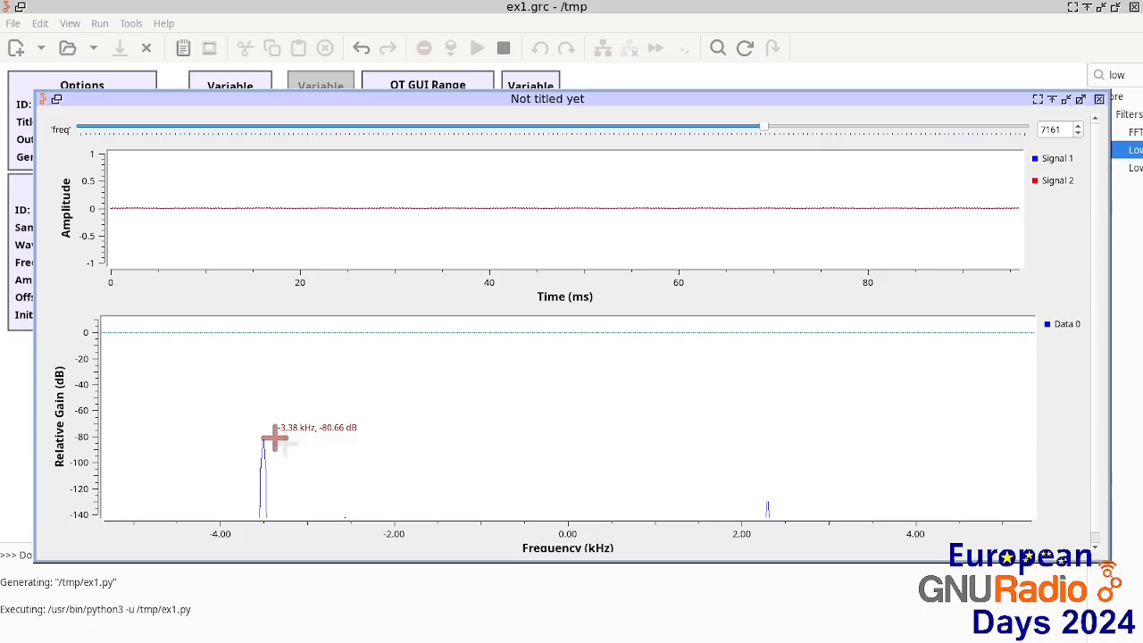
pyautogui.moveTo(763, 130); pyautogui.dragTo(483, 143)
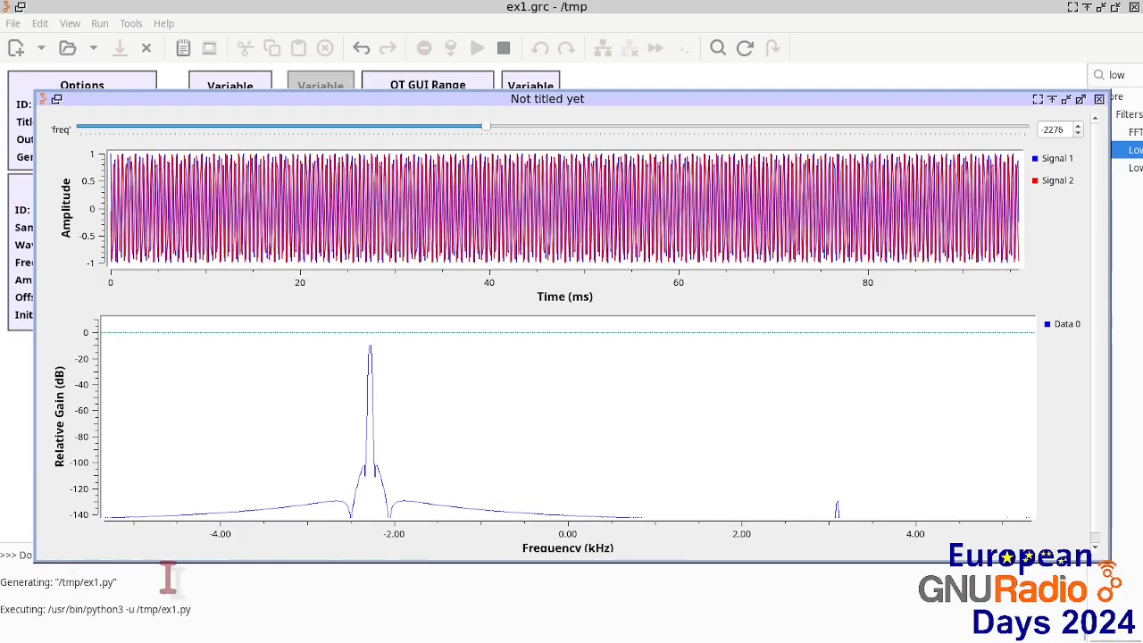
pyautogui.click(1098, 99)
# - Switch to the terminal, open the generated ex1.py in vi, and enlarge the terminal window
pyautogui.moveTo(136, 581); pyautogui.dragTo(206, 582)
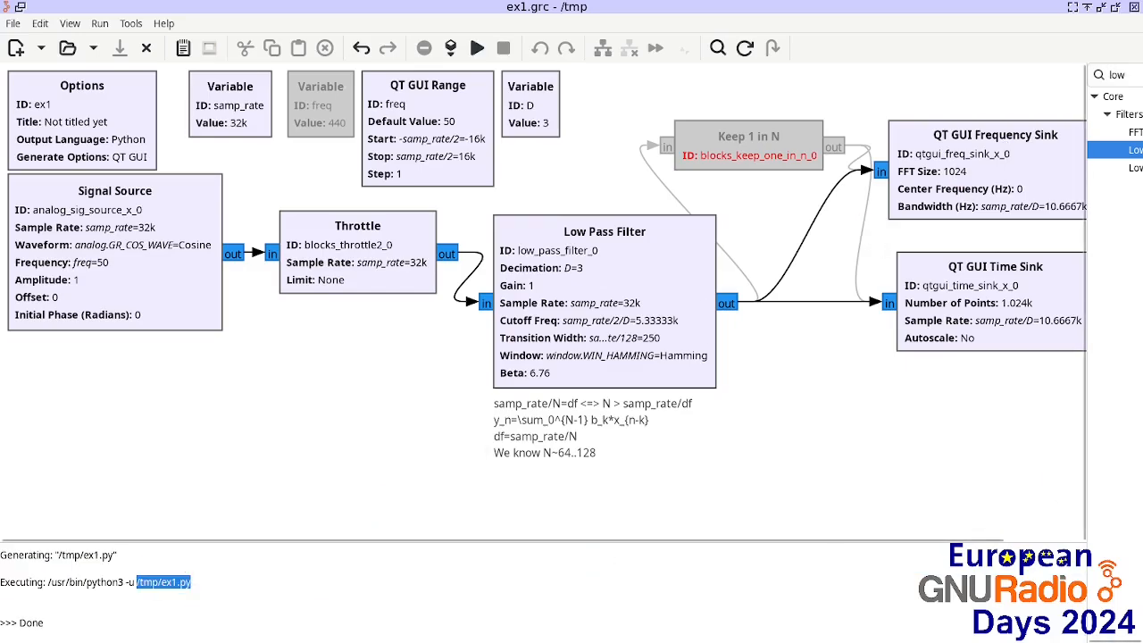
pyautogui.hotkey('alt', 'Tab')
pyautogui.hotkey('ctrl', 'c')
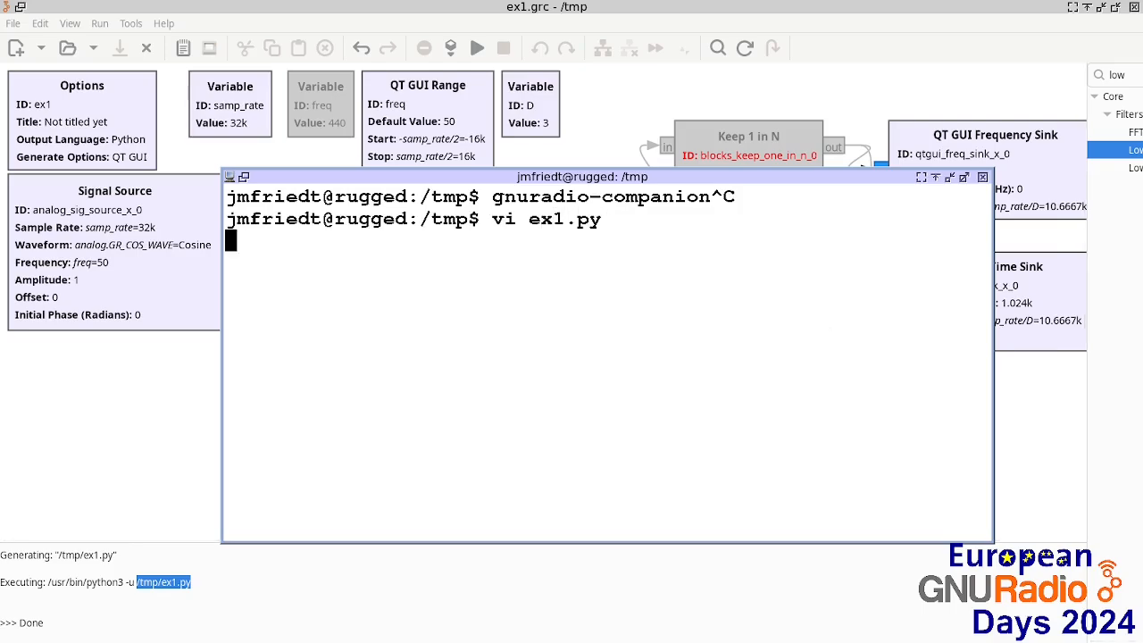
pyautogui.moveTo(667, 177); pyautogui.dragTo(507, 53)
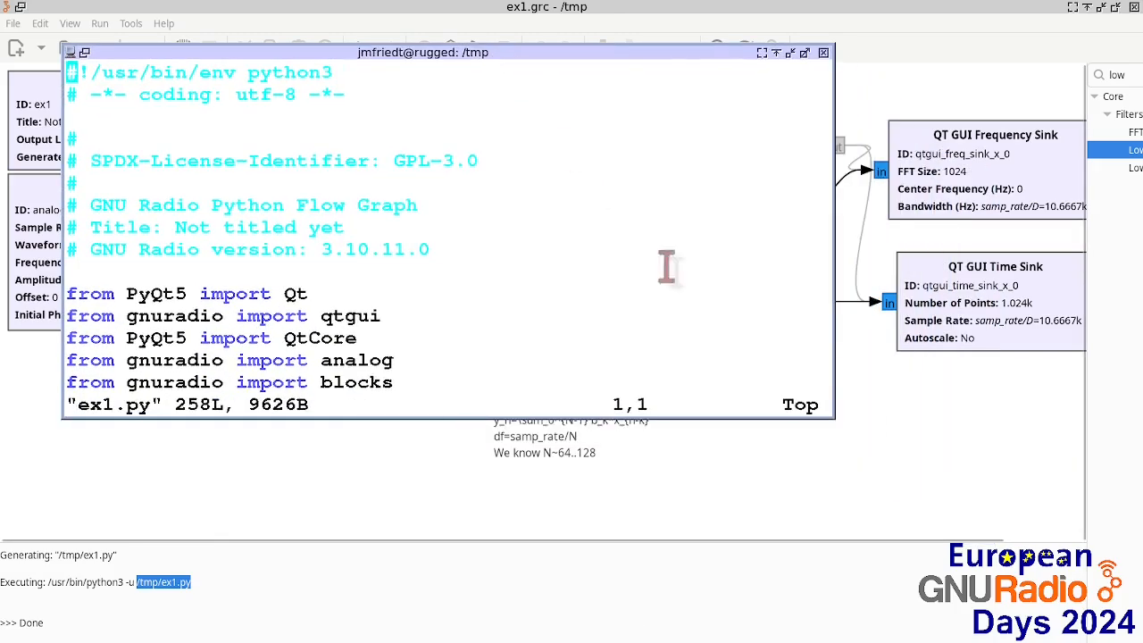
pyautogui.moveTo(832, 416); pyautogui.dragTo(1049, 589)
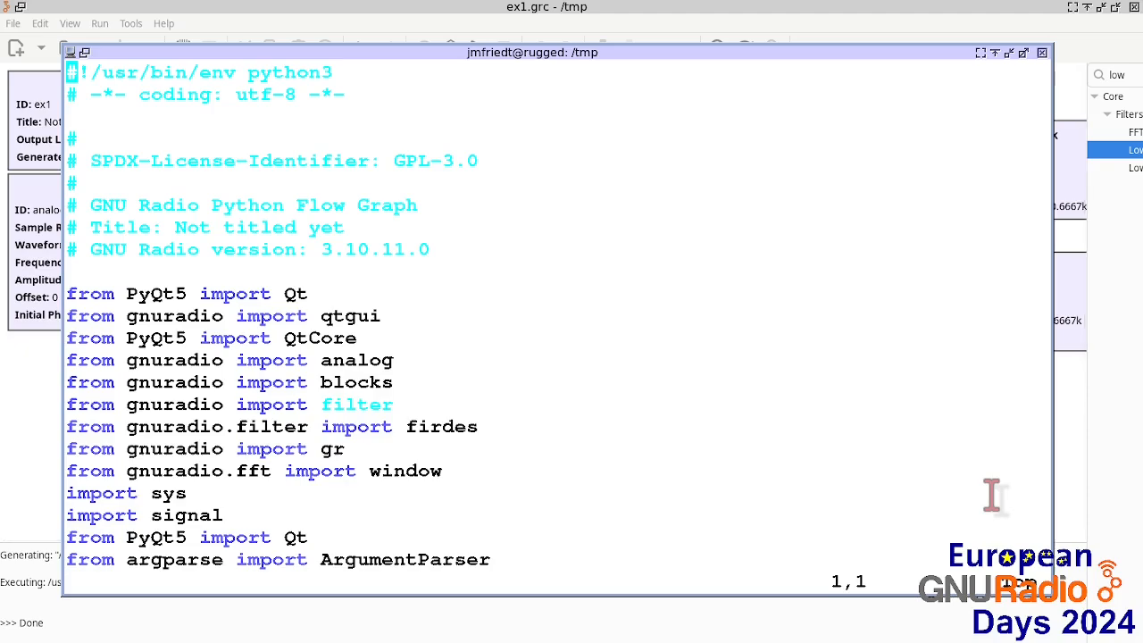
# - Search for low_pass and add the line print(len(self.low_pass_filter_0.taps())) right after the low-pass filter definition
pyautogui.write('/low_pass')
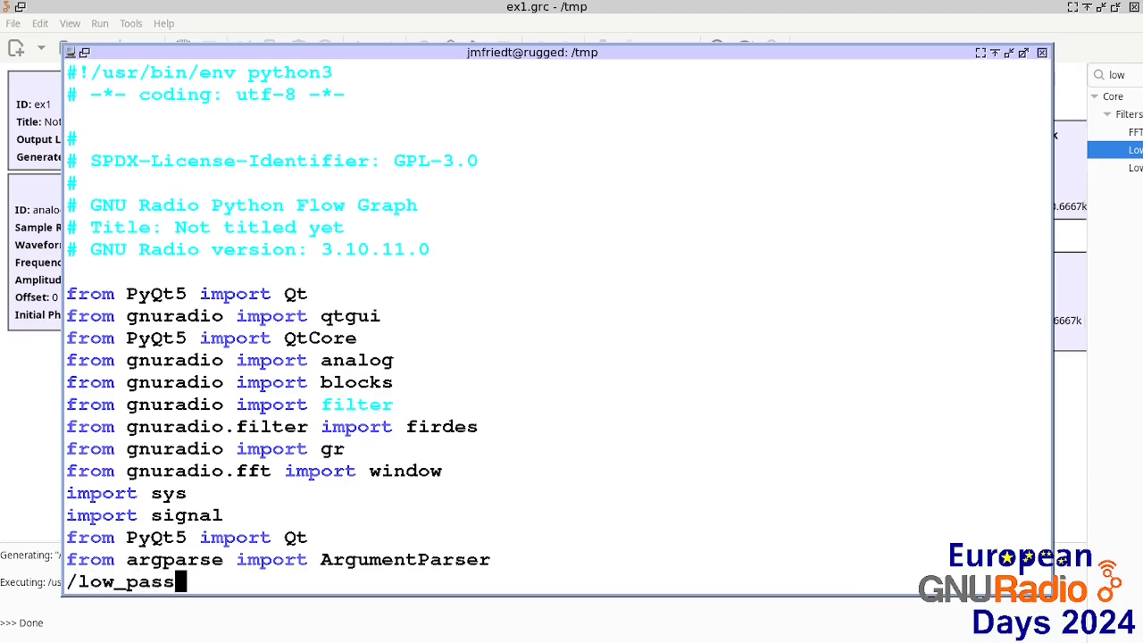
pyautogui.press('Return')
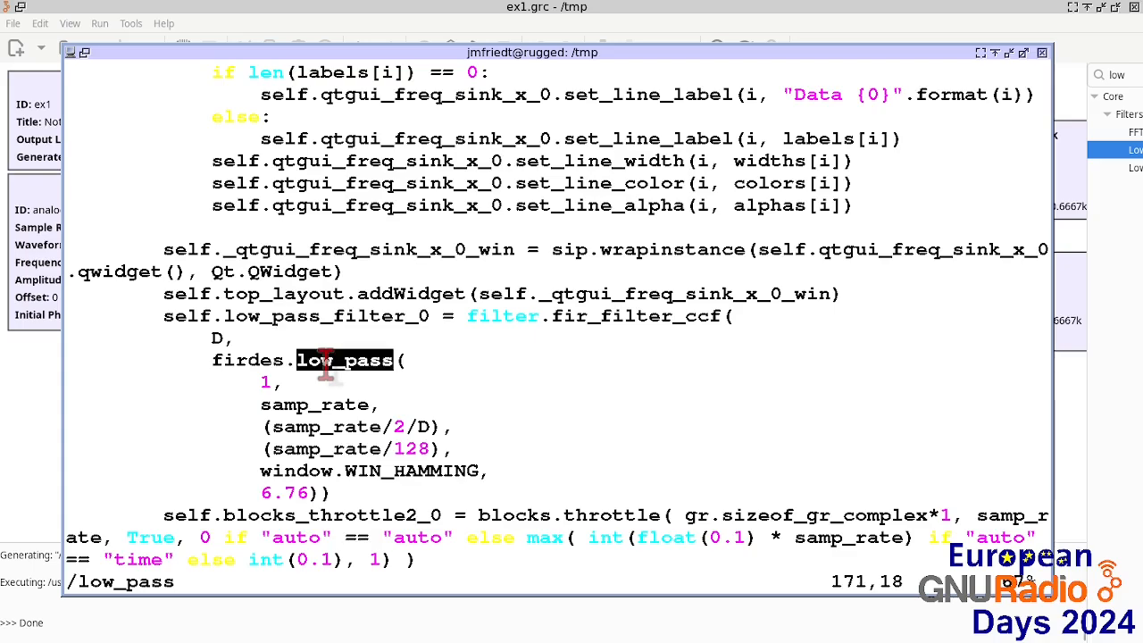
pyautogui.doubleClick(335, 444)
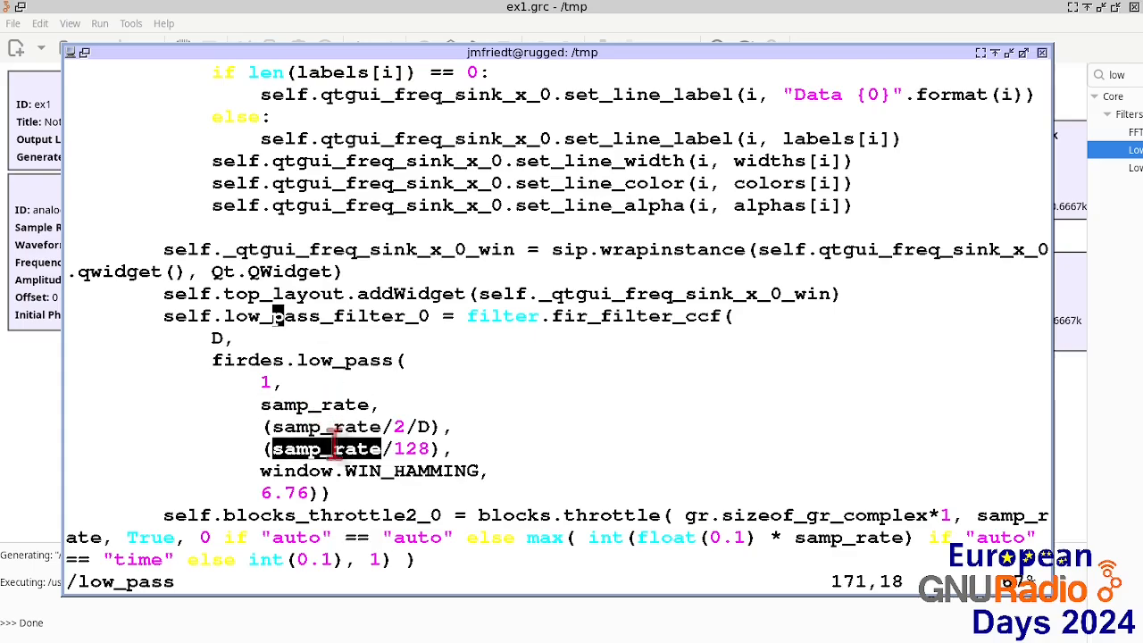
pyautogui.press('j')
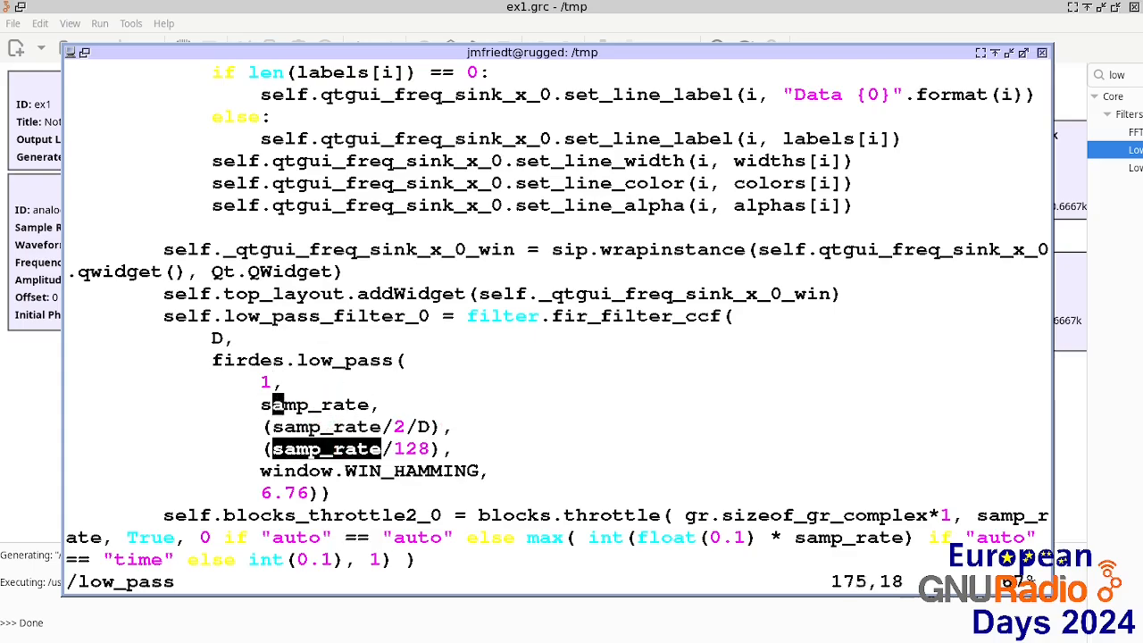
pyautogui.press('A')
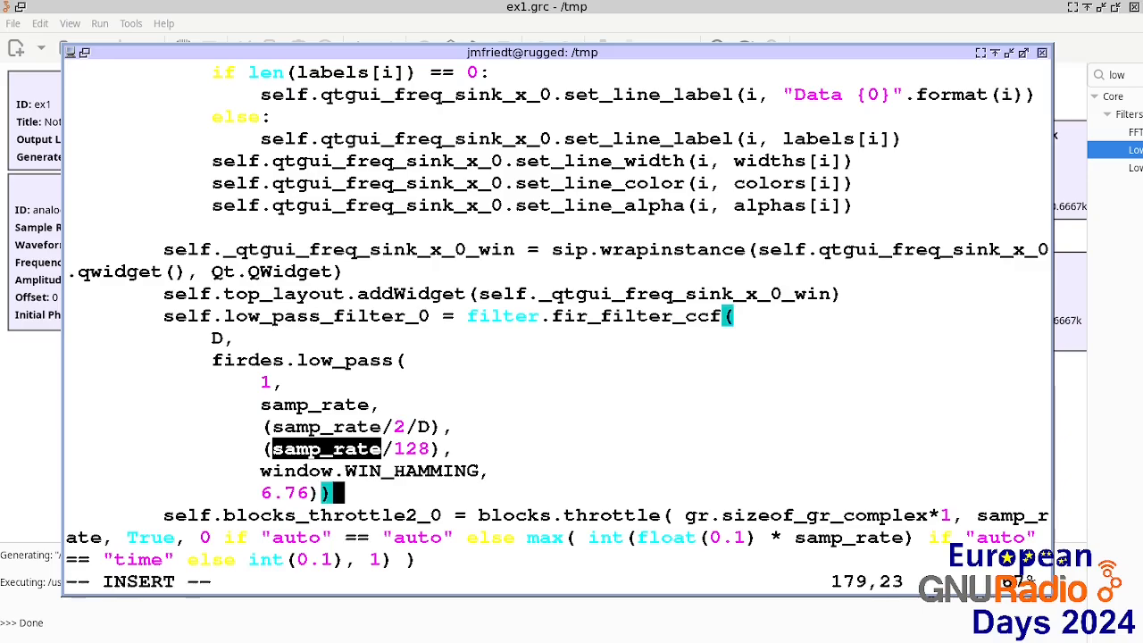
pyautogui.press('Return')
pyautogui.press('Escape')
pyautogui.press('j')
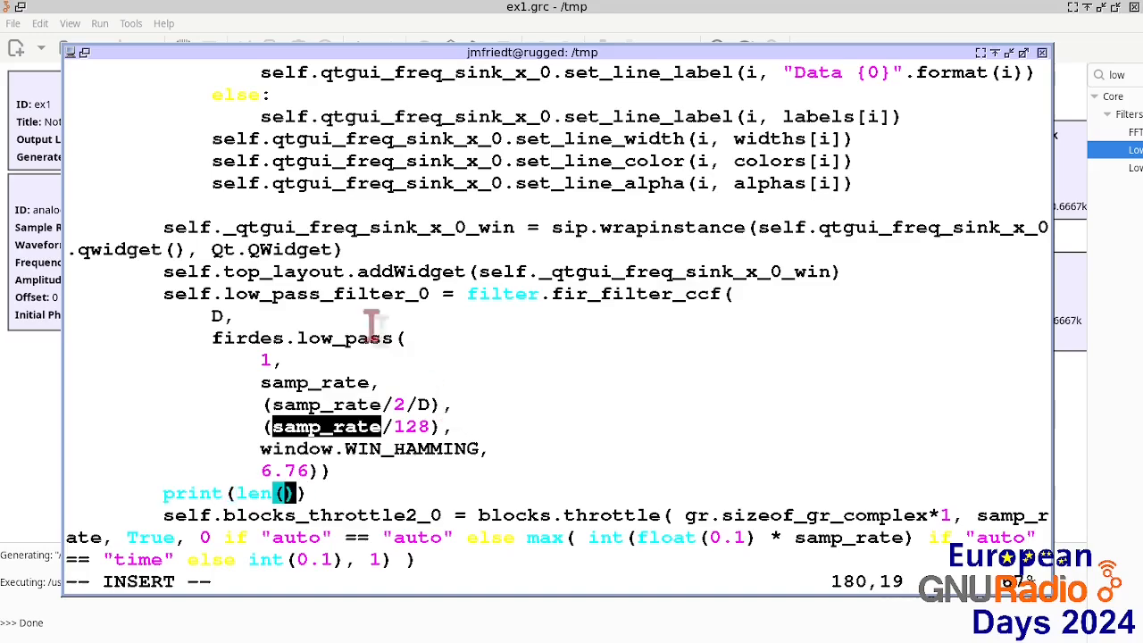
pyautogui.doubleClick(333, 294)
pyautogui.moveTo(333, 294); pyautogui.dragTo(210, 295)
pyautogui.middleClick(290, 304)
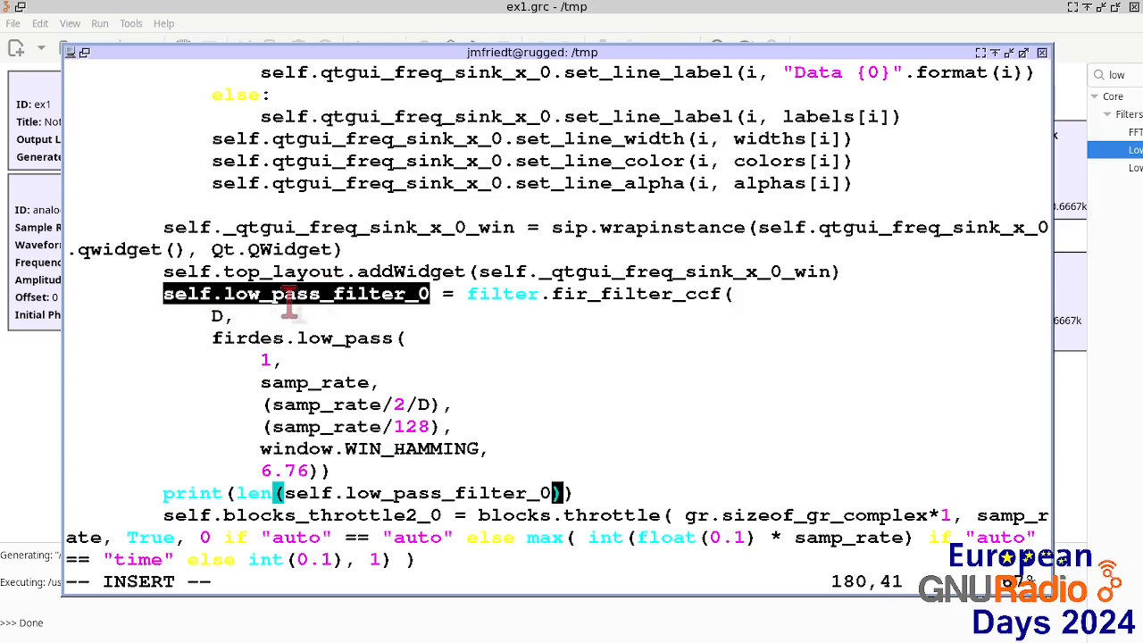
pyautogui.write('.taps(')
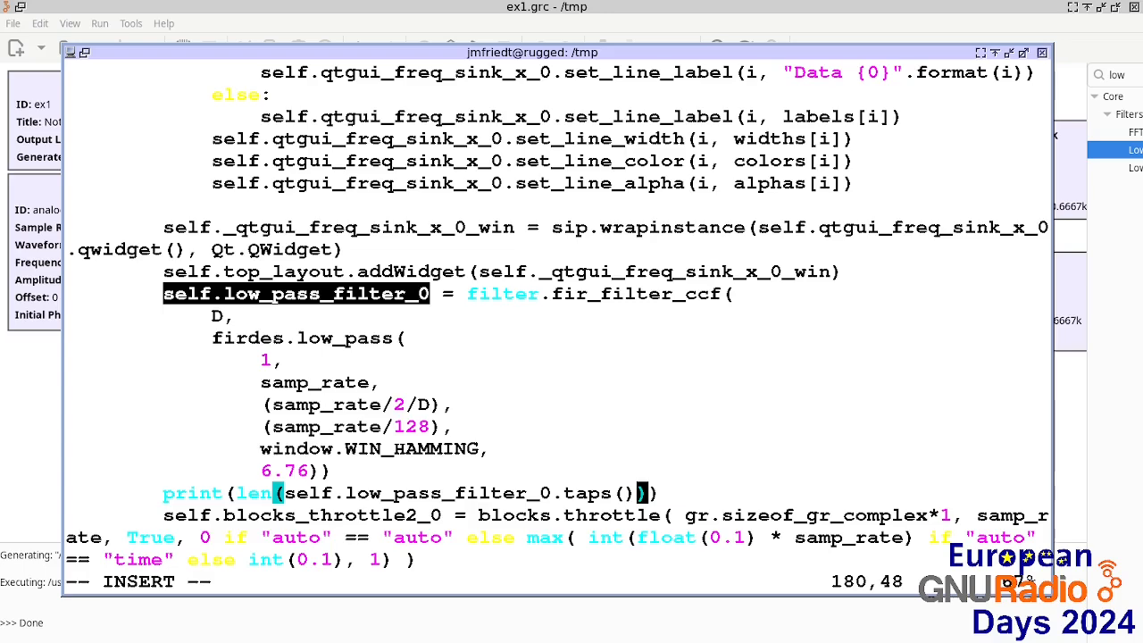
pyautogui.press('Escape')
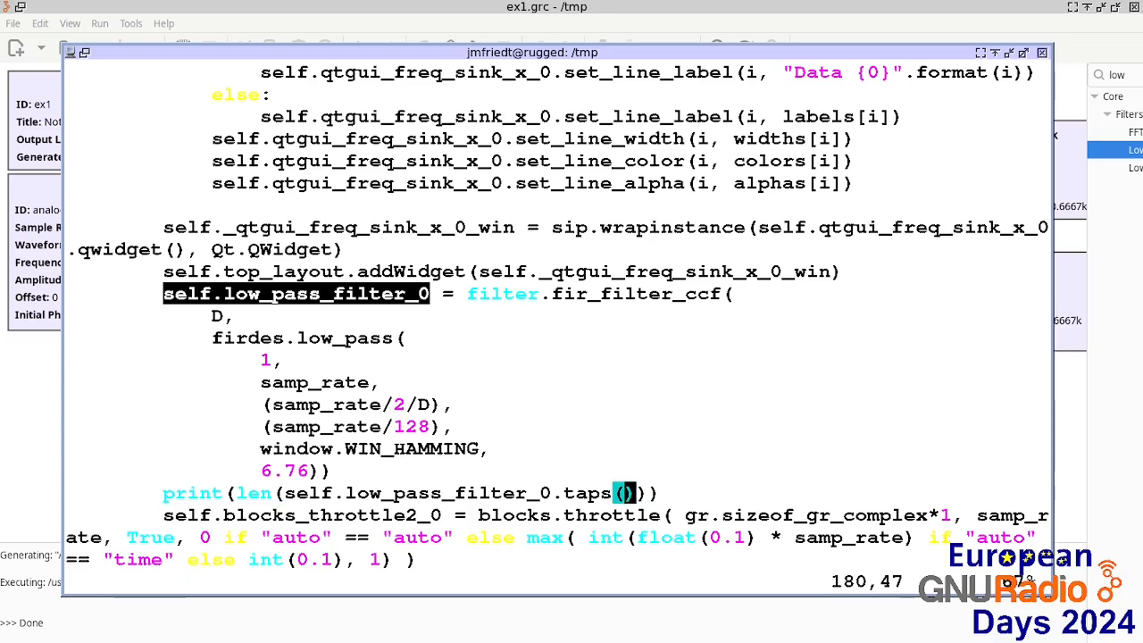
# - Save and quit the script, run it with python3 ex1.py to print the tap count, and close the plot window
pyautogui.write(':wq')
pyautogui.press('Return')
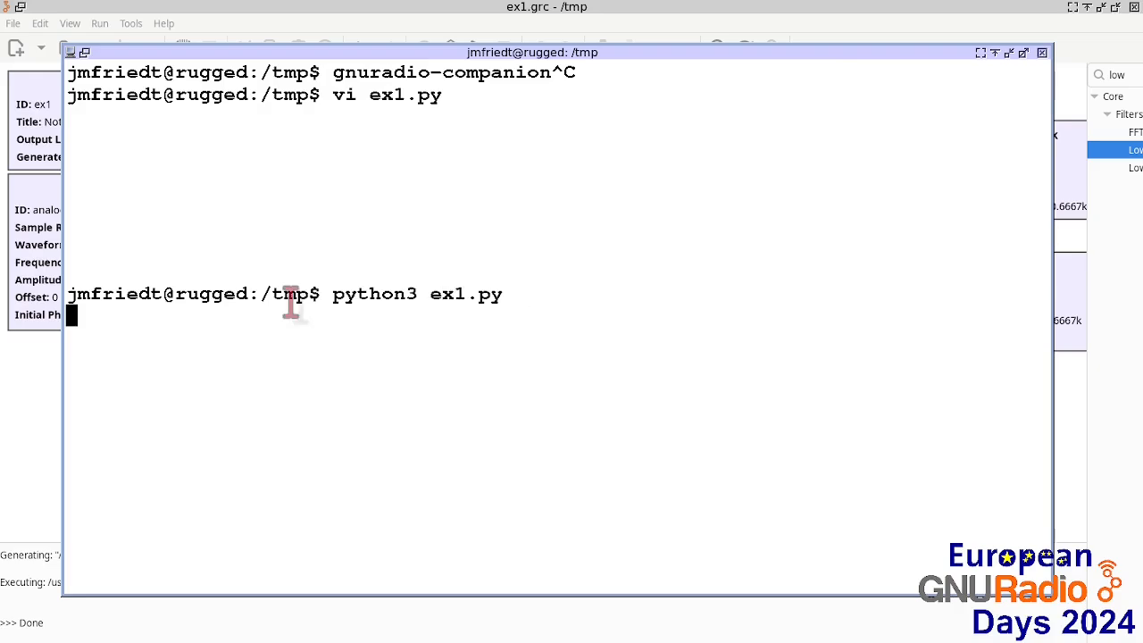
pyautogui.moveTo(462, 102); pyautogui.dragTo(743, 119)
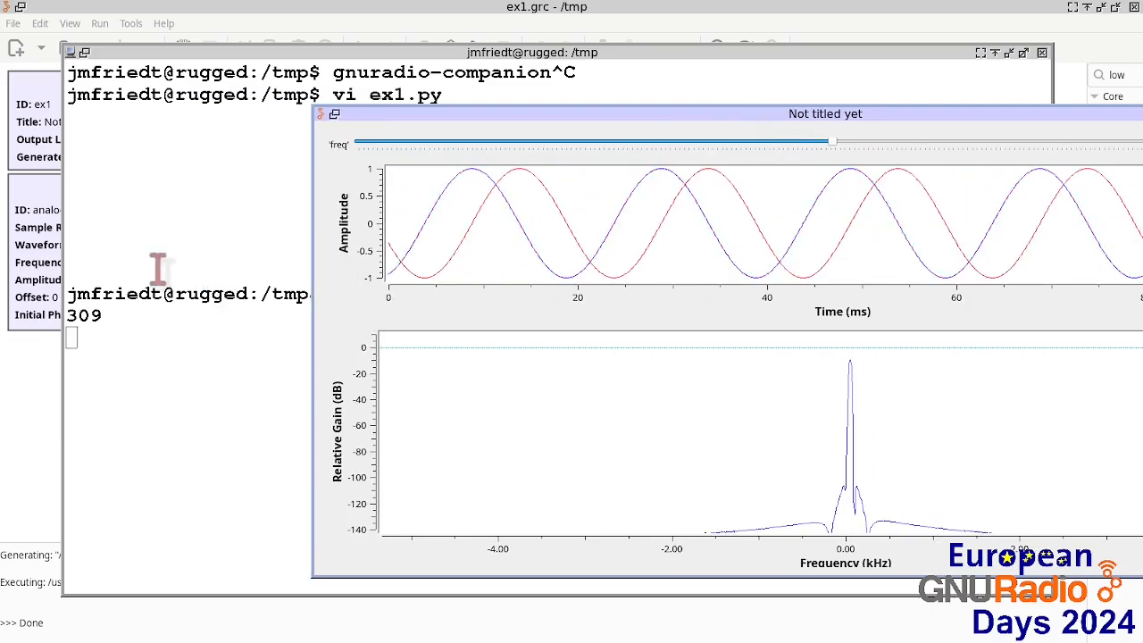
pyautogui.moveTo(587, 112); pyautogui.dragTo(344, 118)
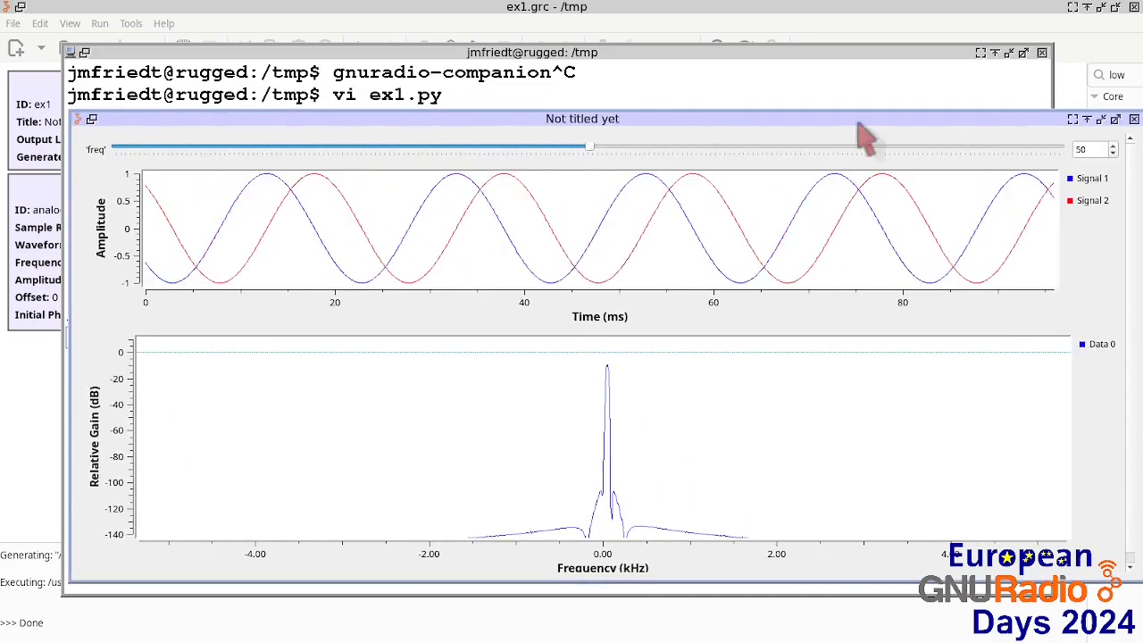
pyautogui.click(1132, 119)
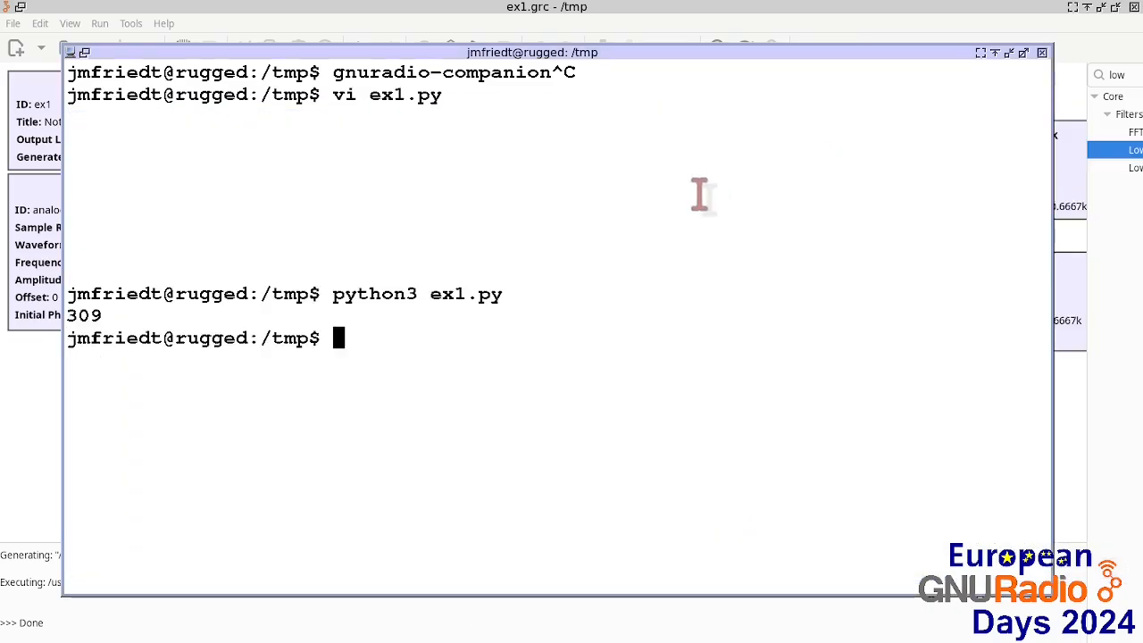
# - Reopen ex1.py in vi, find 128, and change the low-pass filter's transition width to samp_rate/1280
pyautogui.write('vi ex1.py')
pyautogui.press('Return')
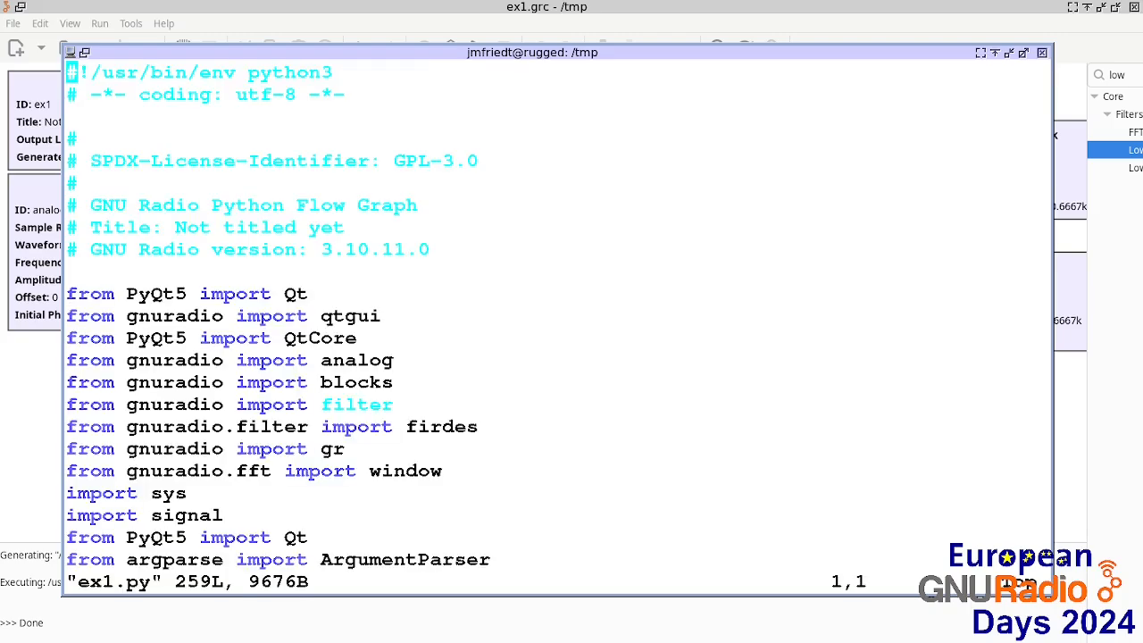
pyautogui.write('/128')
pyautogui.press('l')
pyautogui.press('l')
pyautogui.press('l')
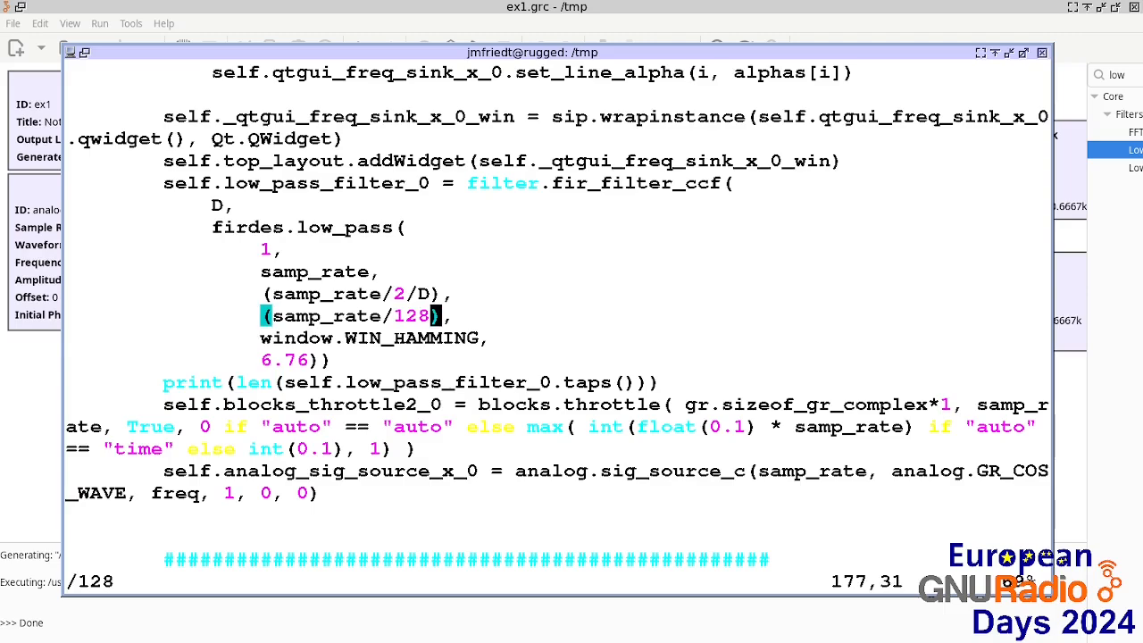
pyautogui.write('i0')
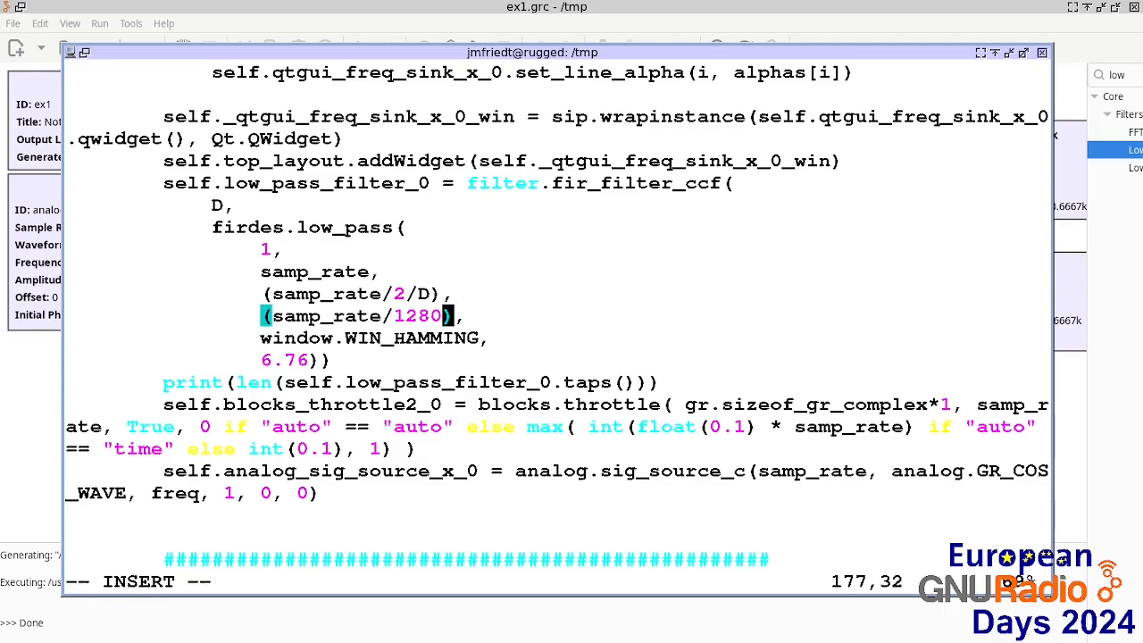
pyautogui.press('Escape')
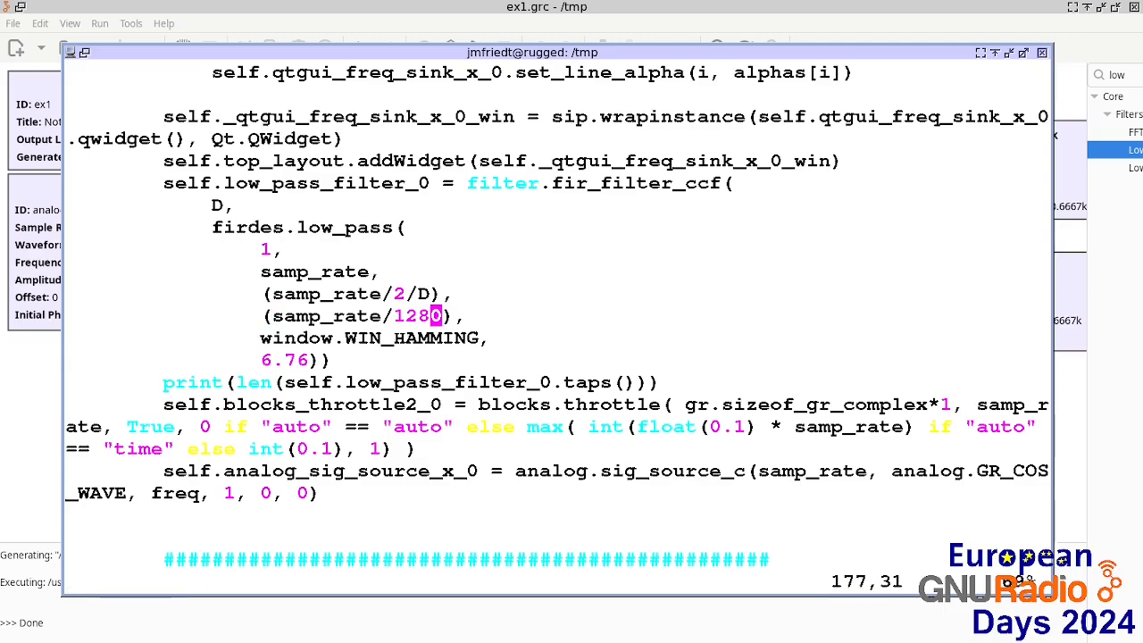
# - Save and quit the edited script, rerun python3 ex1.py to print the tap count, and close the plot window
pyautogui.write(':wq')
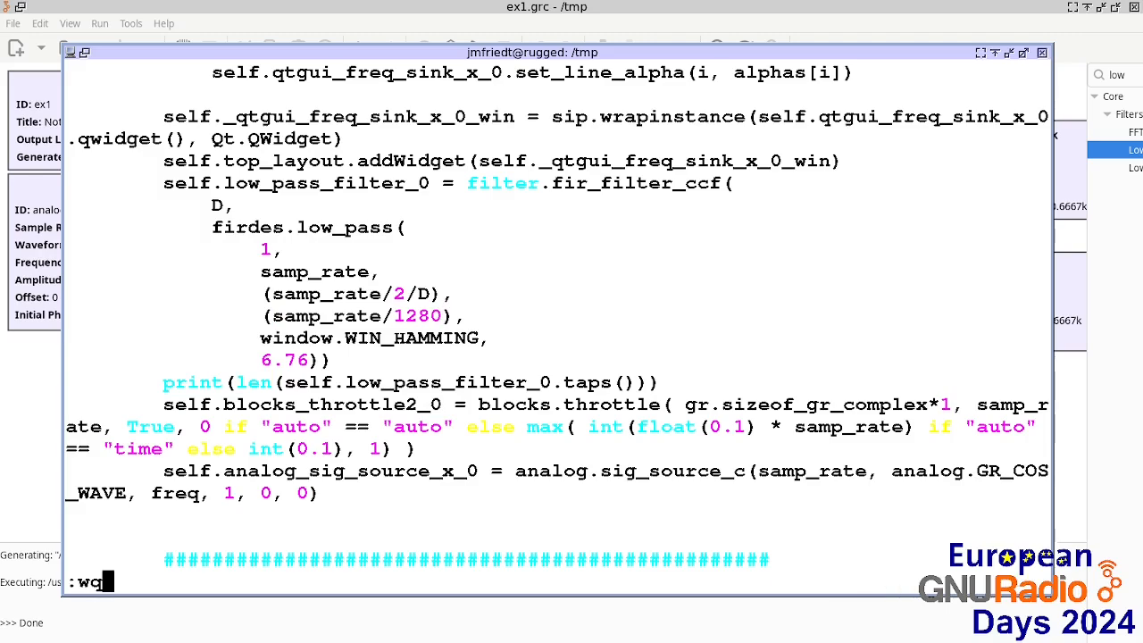
pyautogui.press('Return')
pyautogui.press('Up')
pyautogui.press('Up')
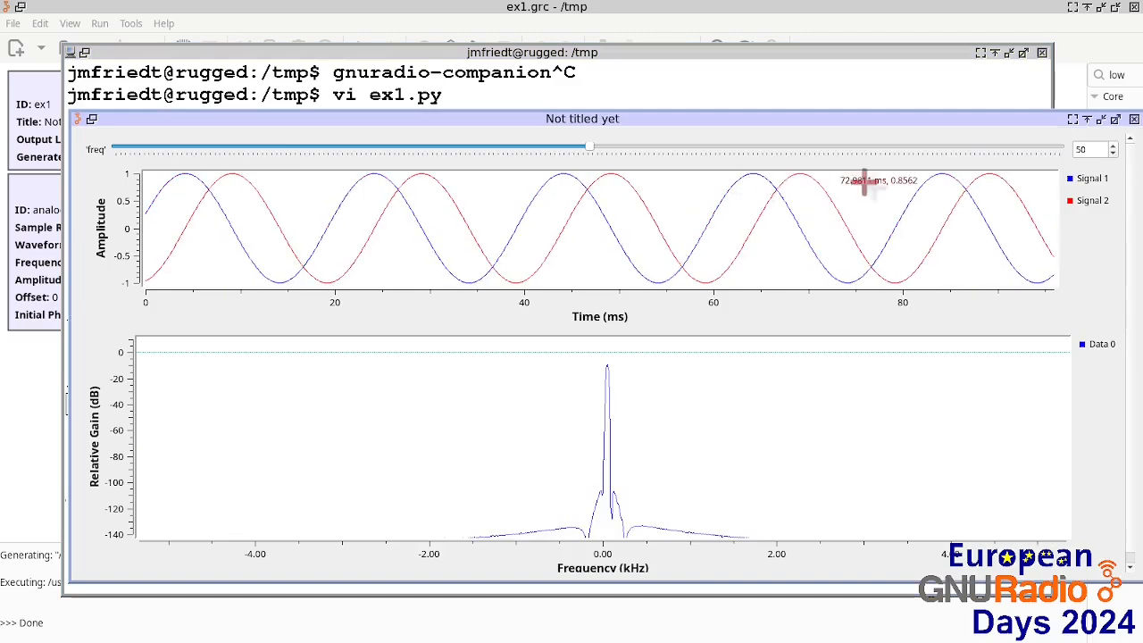
pyautogui.click(1133, 120)
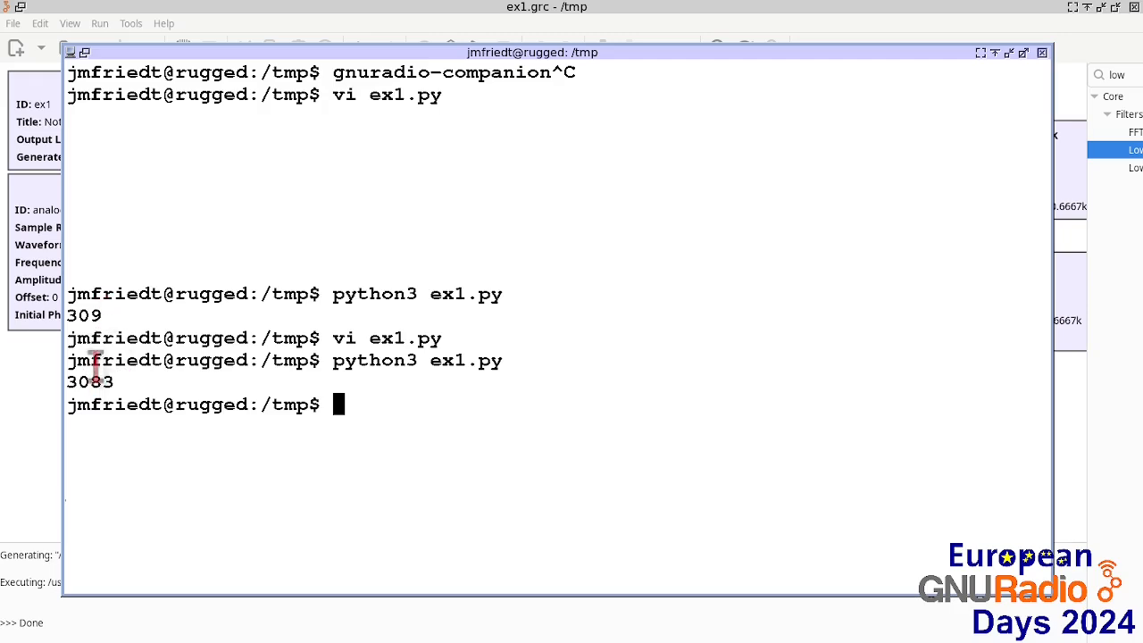
# - Switch to GNU Radio Companion, regenerate the Python script from the flowgraph, and reopen ex1.py in vi in the terminal
pyautogui.click(421, 11)
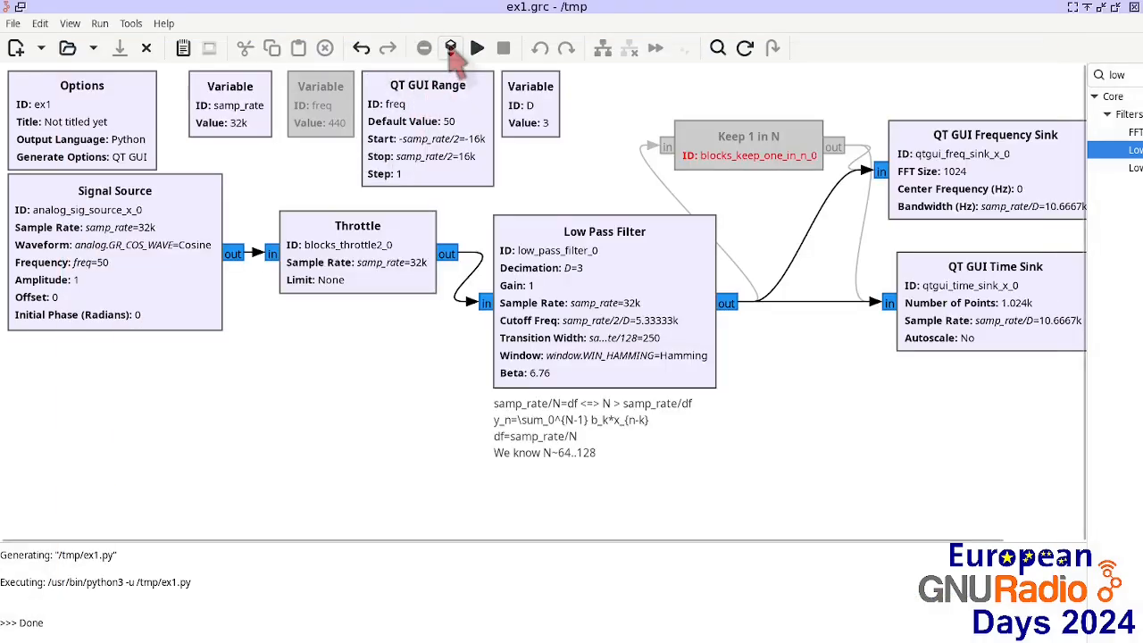
pyautogui.click(450, 49)
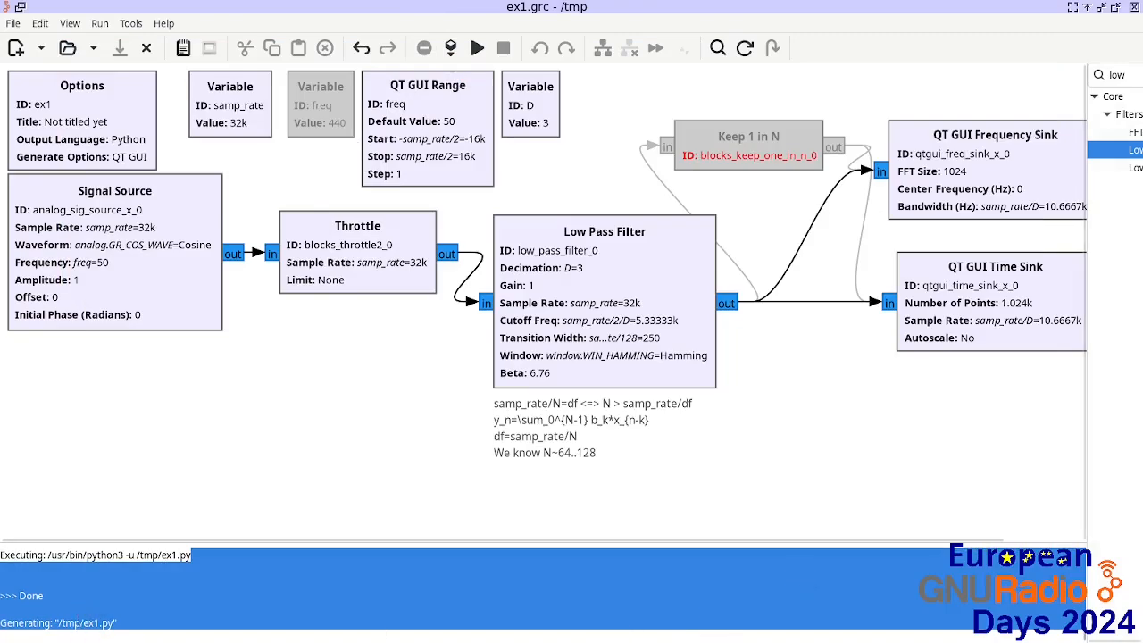
pyautogui.hotkey('alt', 'Tab')
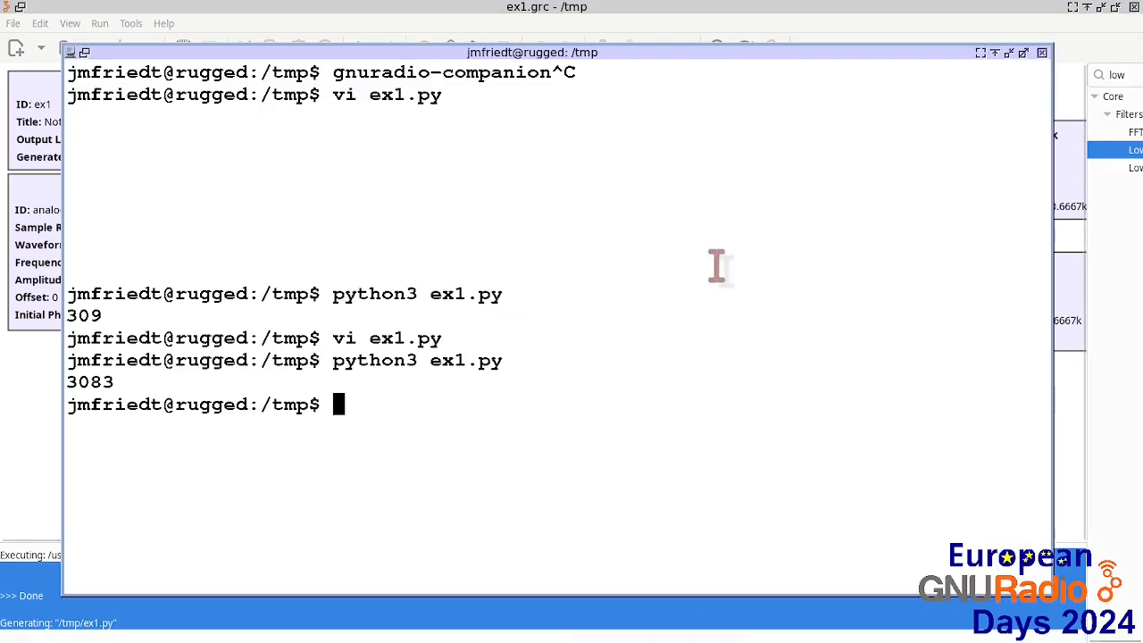
pyautogui.press('Up')
pyautogui.press('Up')
pyautogui.press('Return')
# - Search the regenerated ex1.py for print statements to check for the manually added tap-count line, and quit vi
pyautogui.write('/print')
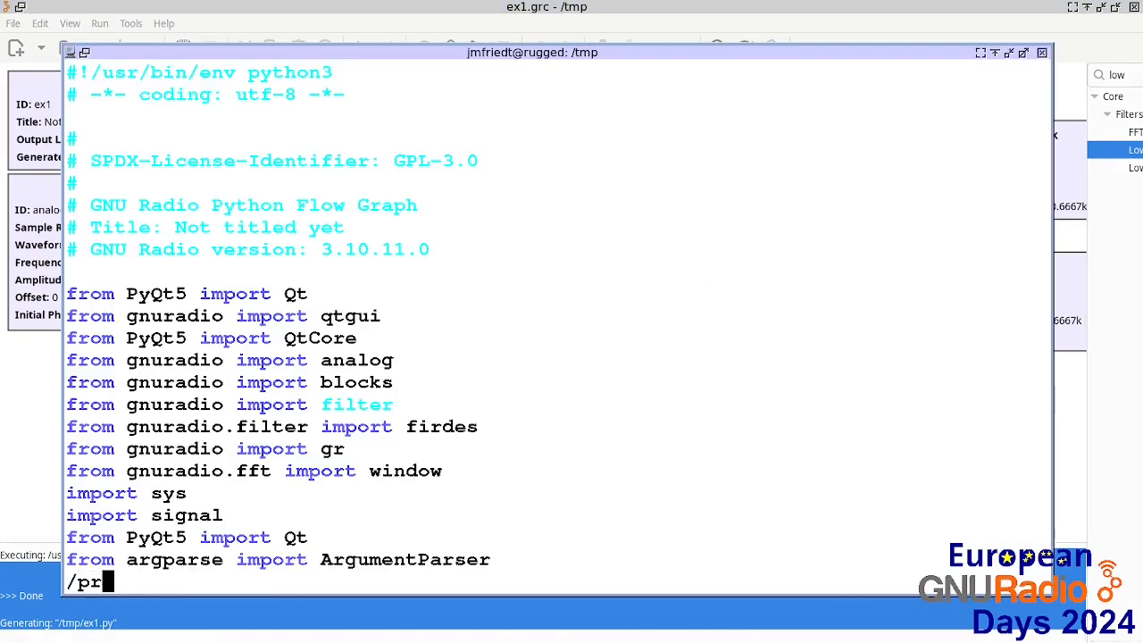
pyautogui.press('Return')
pyautogui.press('l')
pyautogui.press('n')
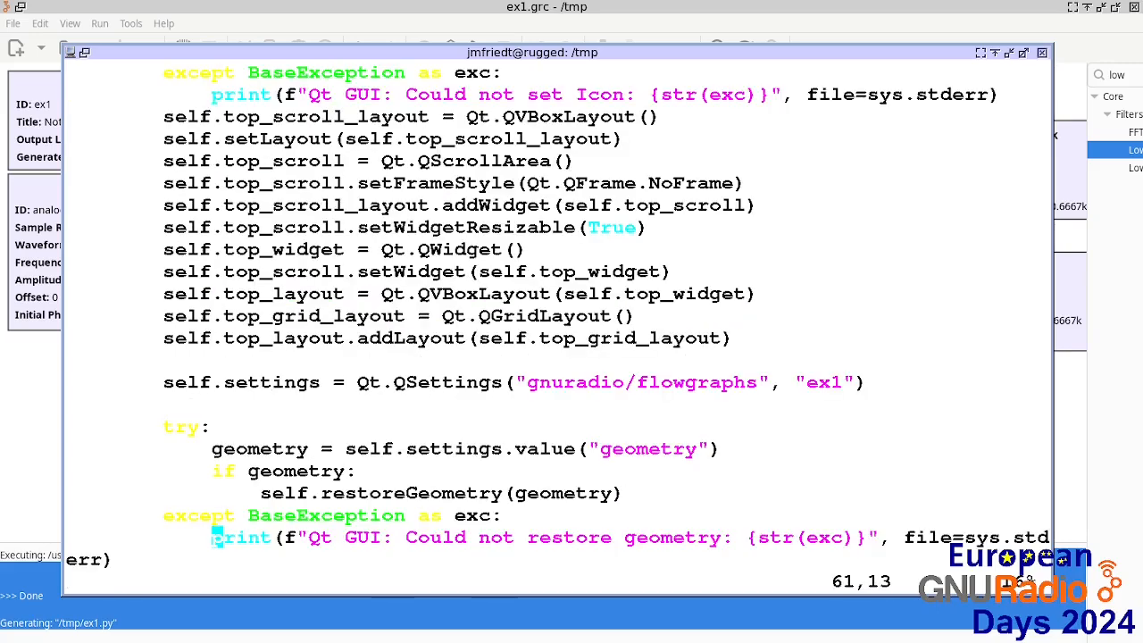
pyautogui.press('l')
pyautogui.press('l')
pyautogui.press('n')
pyautogui.press('n')
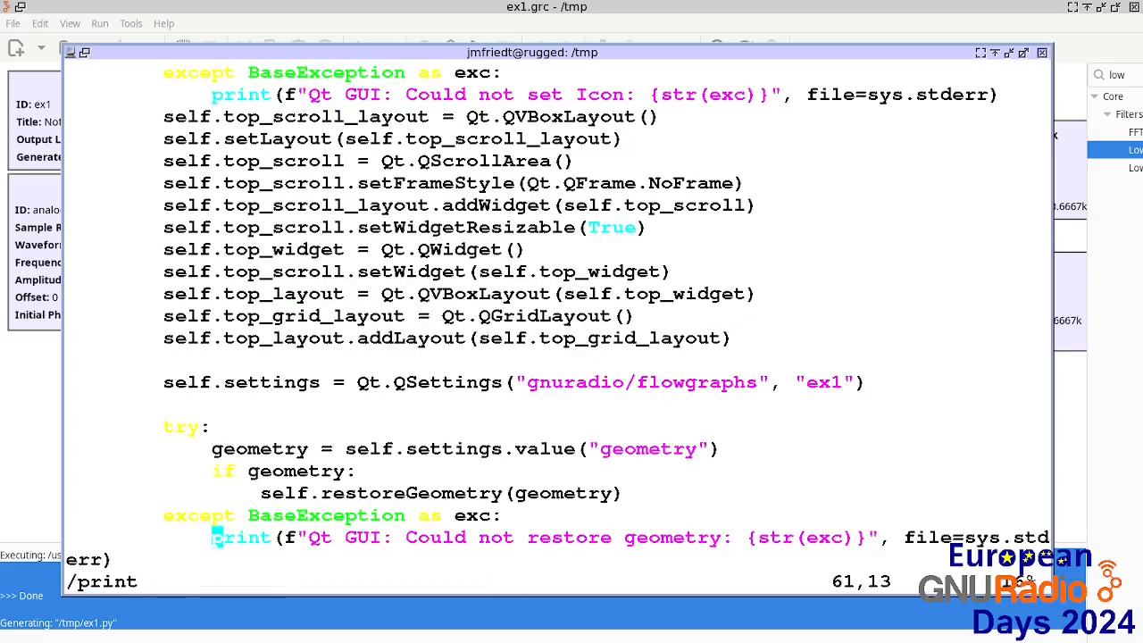
pyautogui.write('n')
pyautogui.write(':q')
pyautogui.press('Return')
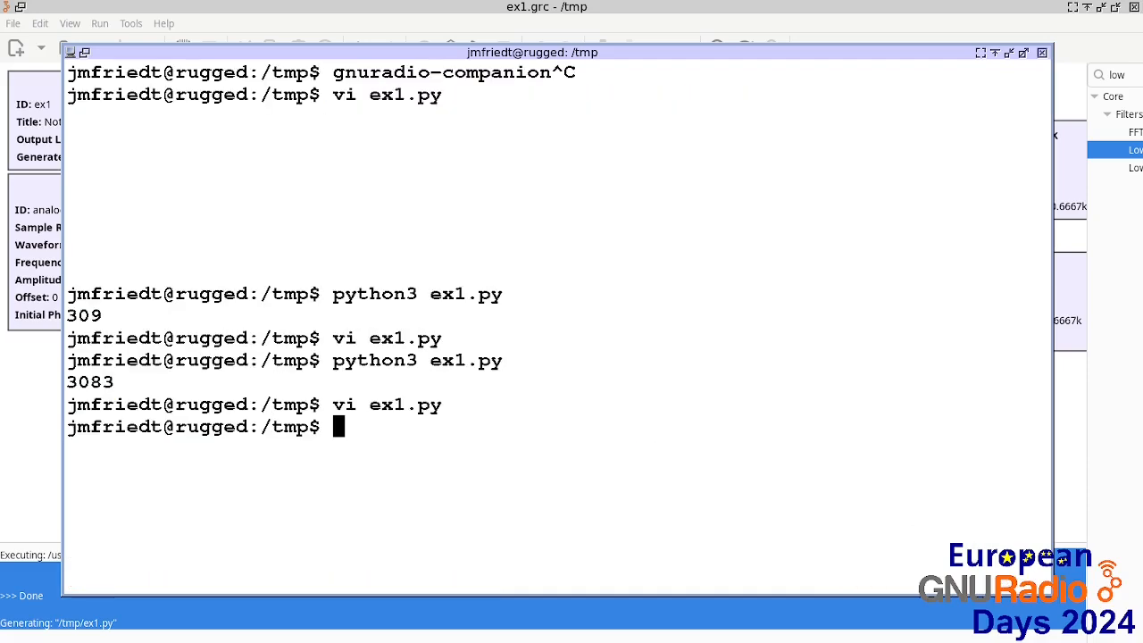
# - Switch to GNU Radio Companion, search the block library for snipp, and place a Python Snippet block below the Throttle
pyautogui.click(859, 6)
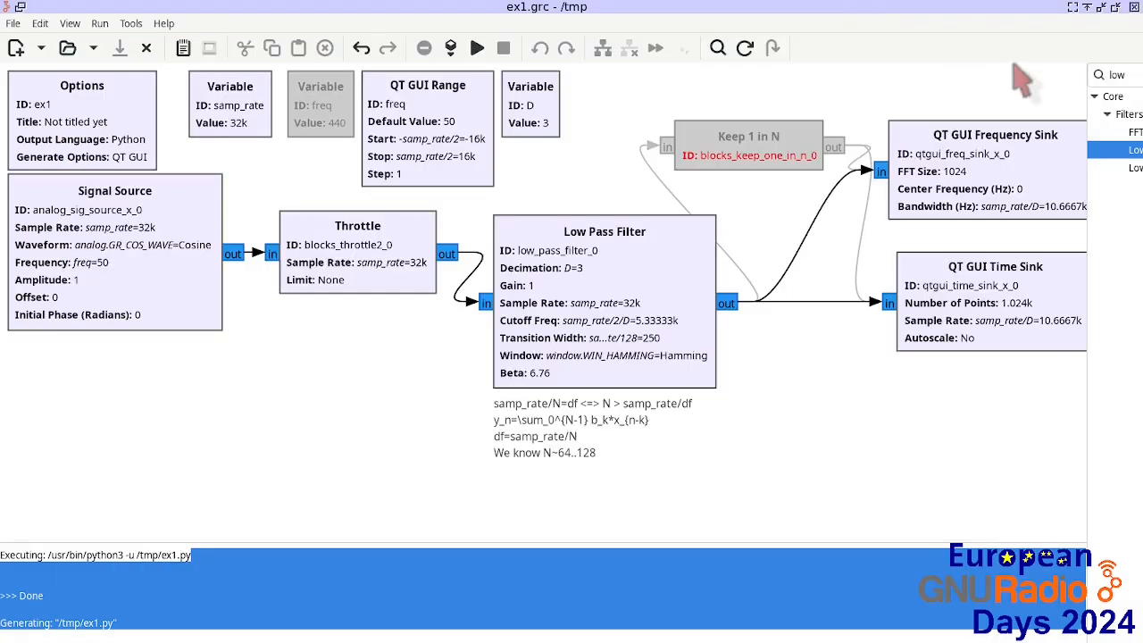
pyautogui.moveTo(1128, 75); pyautogui.dragTo(1084, 69)
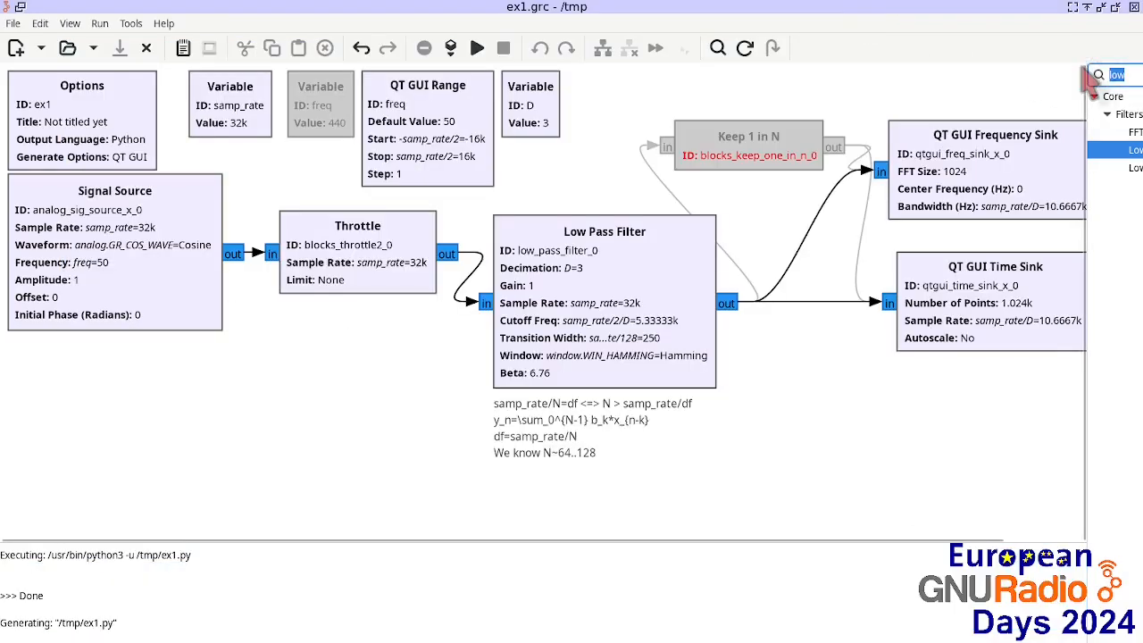
pyautogui.write('snipp')
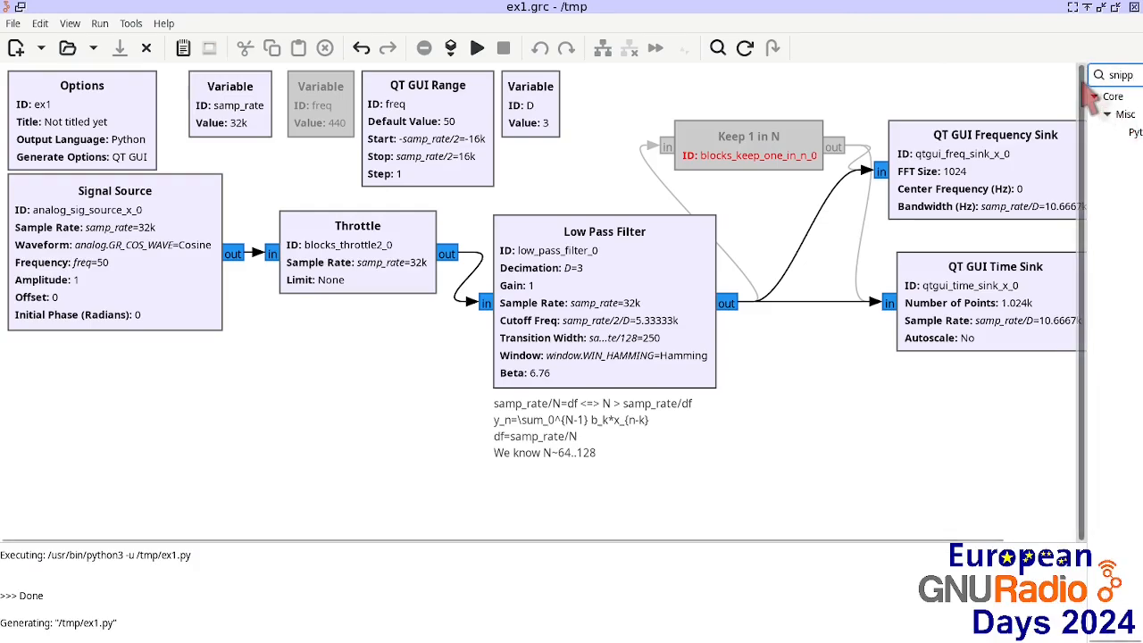
pyautogui.moveTo(1086, 87); pyautogui.dragTo(1031, 87)
pyautogui.moveTo(1105, 131); pyautogui.dragTo(274, 335)
pyautogui.moveTo(348, 377); pyautogui.dragTo(313, 345)
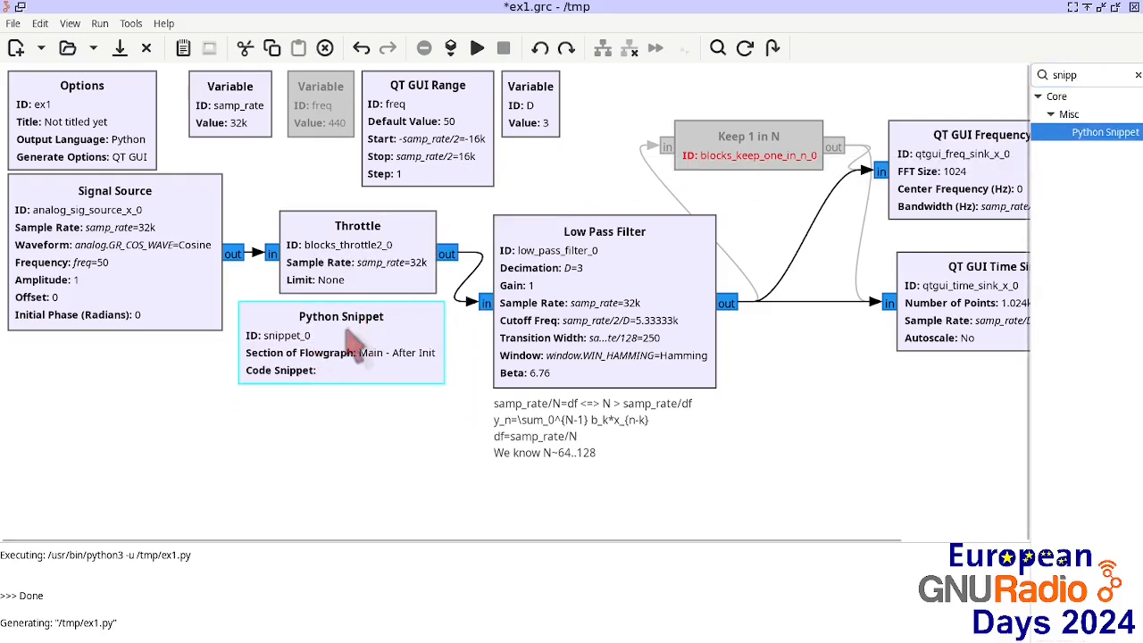
# - Set the Python Snippet's section to Main - After Start and its code to print(len(self.low_pass_filter_0.taps()))
pyautogui.doubleClick(356, 339)
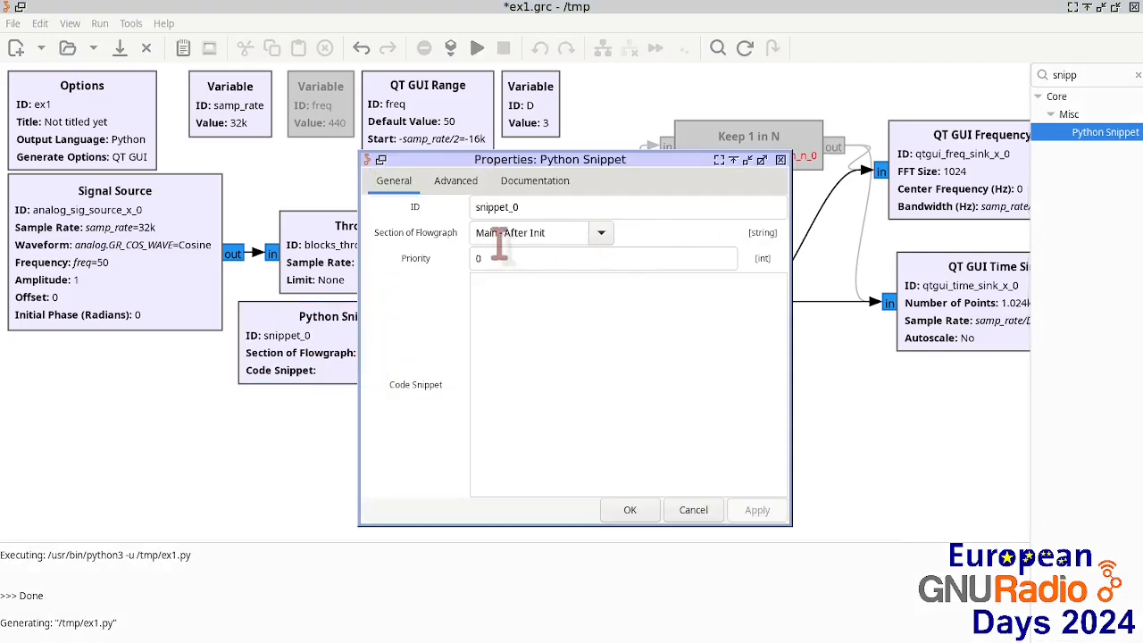
pyautogui.click(601, 232)
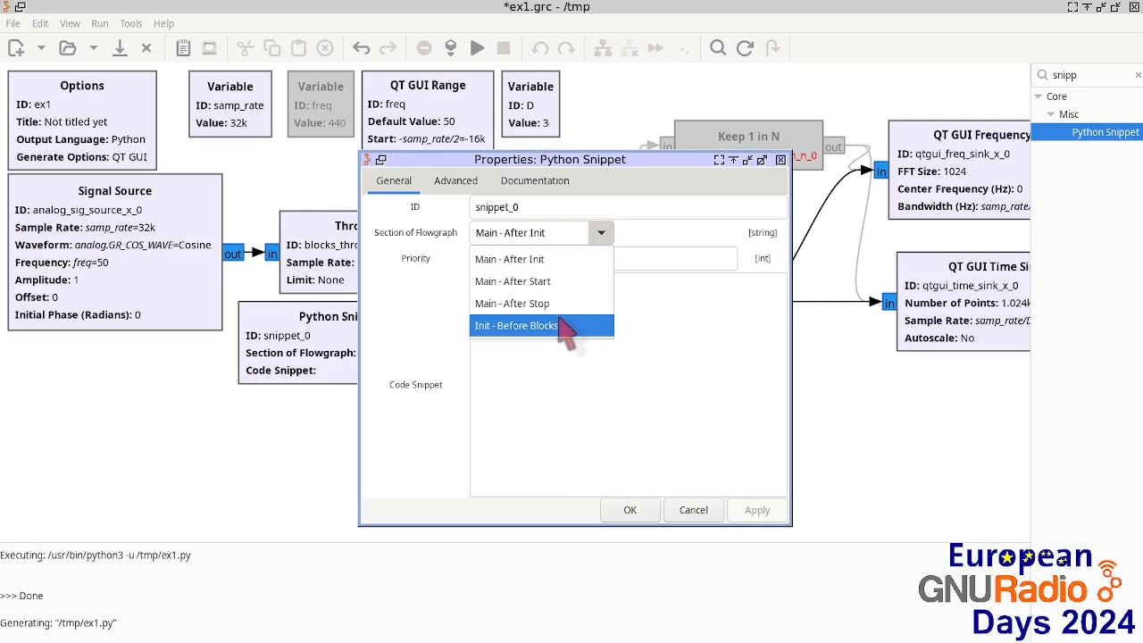
pyautogui.click(556, 281)
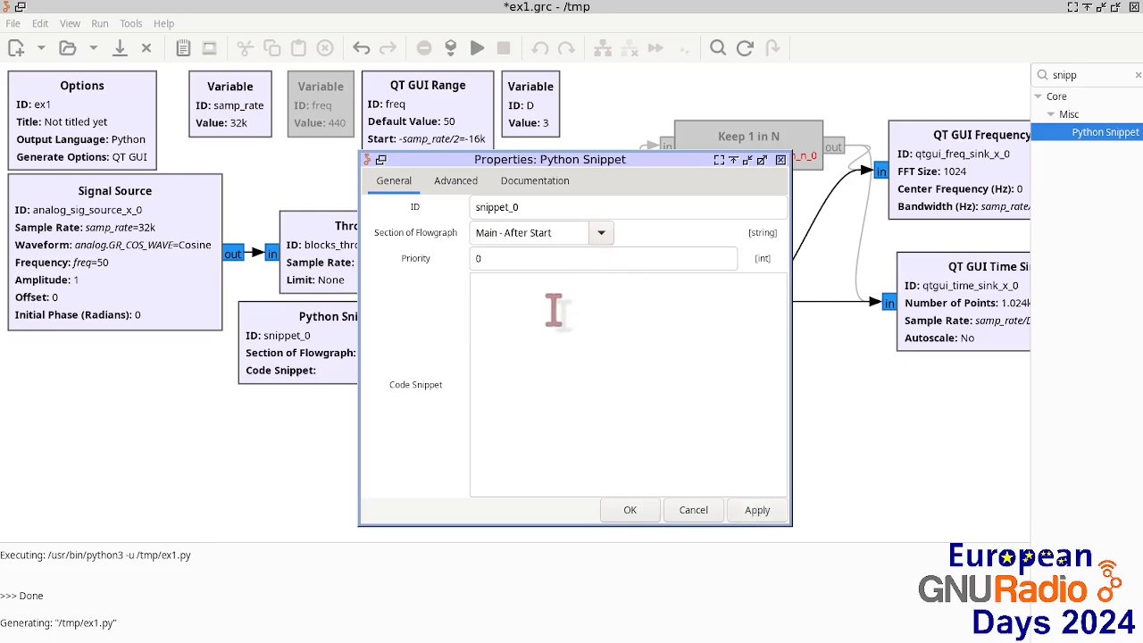
pyautogui.click(553, 310)
pyautogui.write('print(len(')
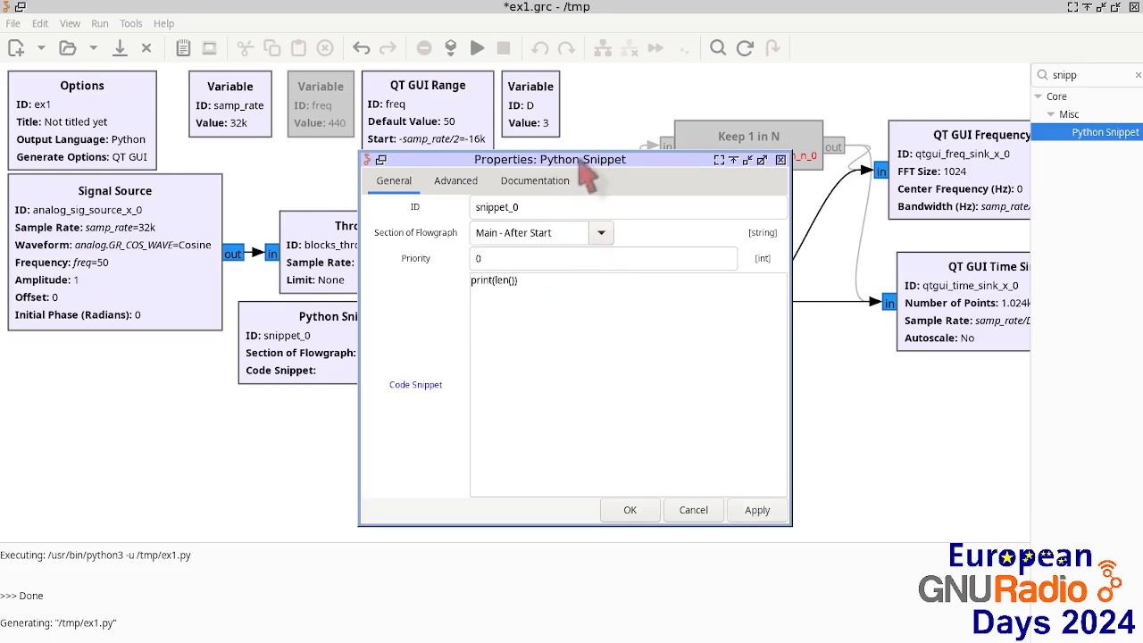
pyautogui.moveTo(583, 159); pyautogui.dragTo(732, 278)
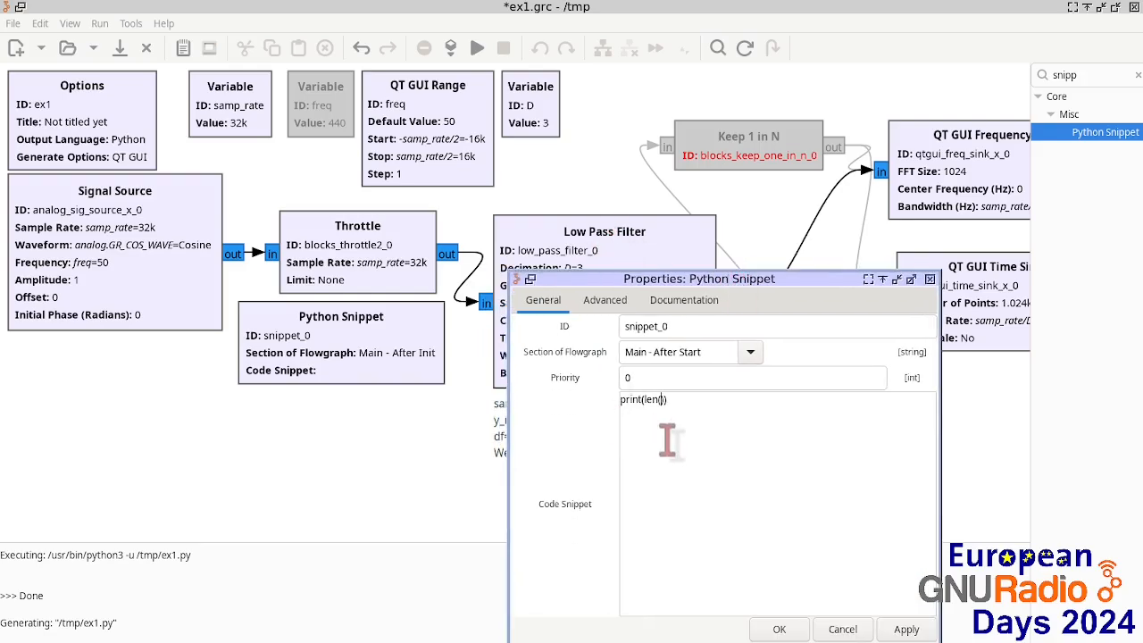
pyautogui.write('self.')
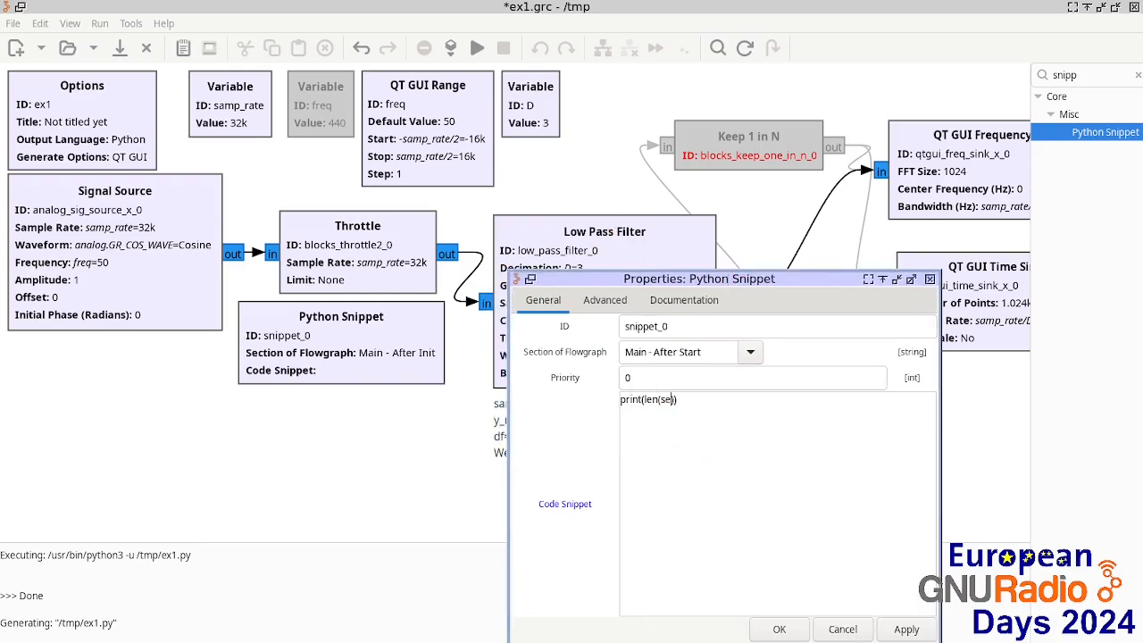
pyautogui.write('low_pa')
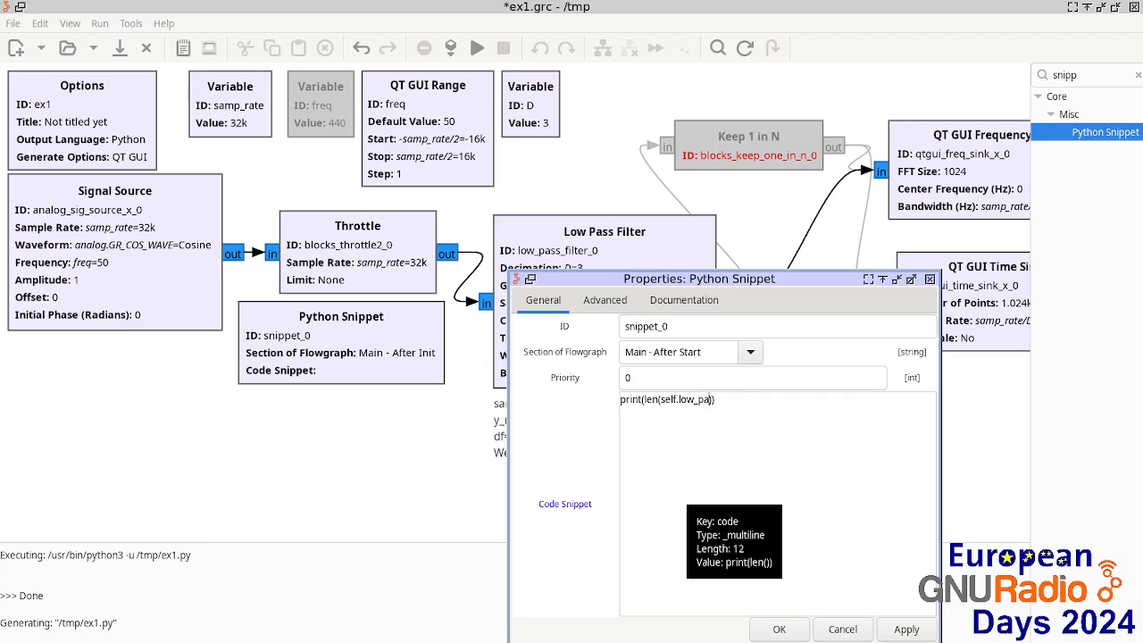
pyautogui.write('ss_filter_0.taps()')
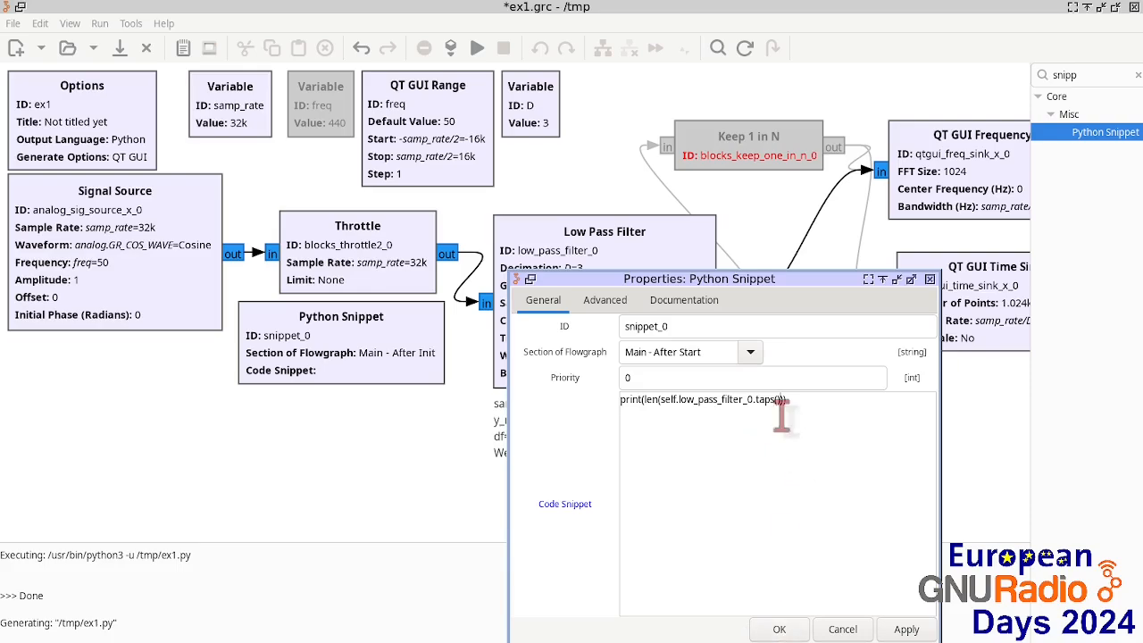
pyautogui.click(778, 629)
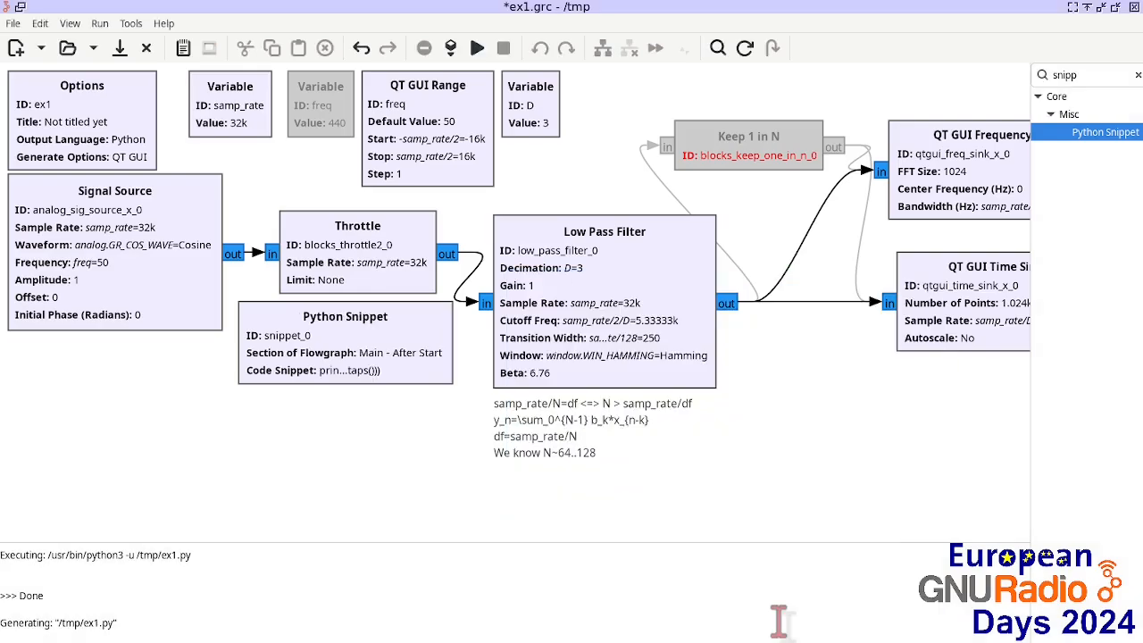
# - Run the flowgraph, check the tap count printed in the console, and stop the execution
pyautogui.click(473, 49)
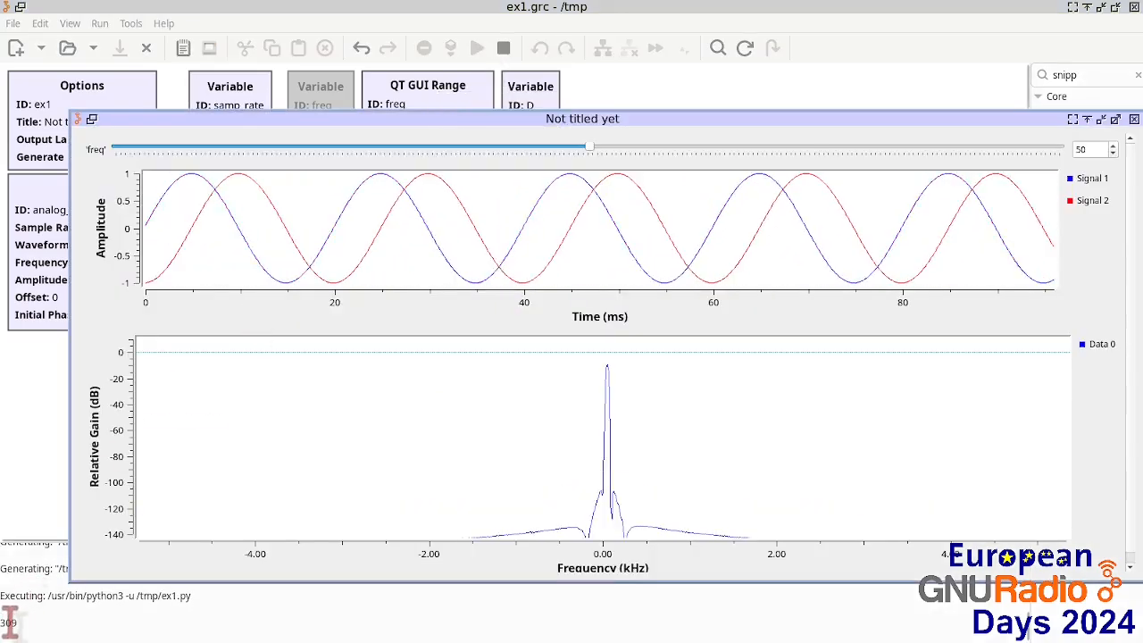
pyautogui.doubleClick(8, 622)
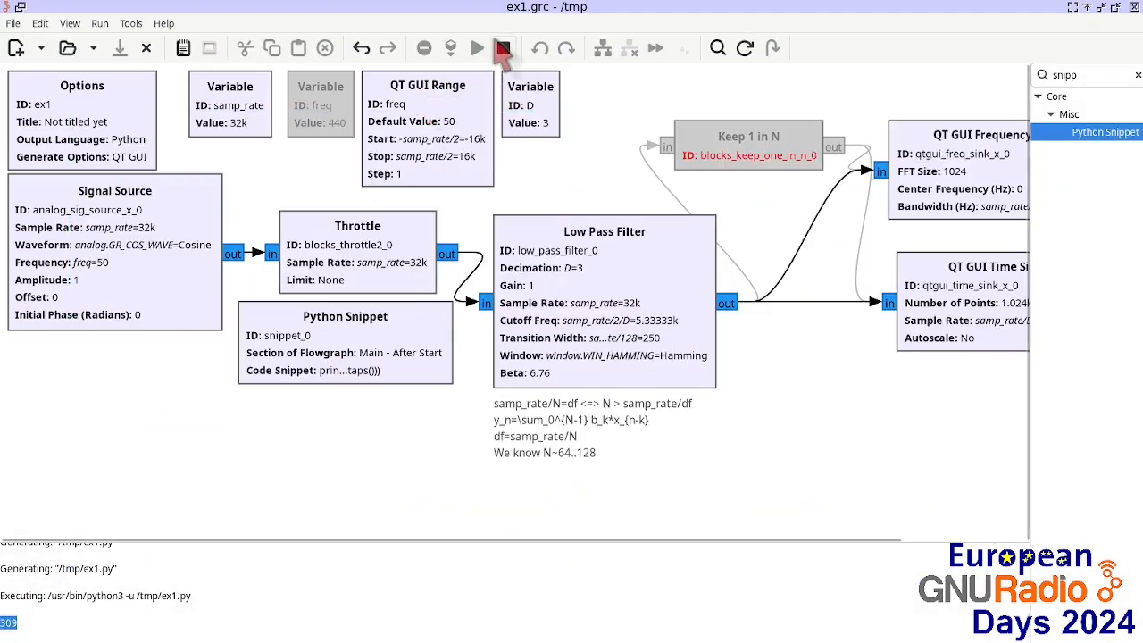
pyautogui.click(503, 49)
# - Set the Low Pass Filter's transition width to samp_rate/1280, run the flowgraph to print the tap count, and close the plot window
pyautogui.doubleClick(593, 300)
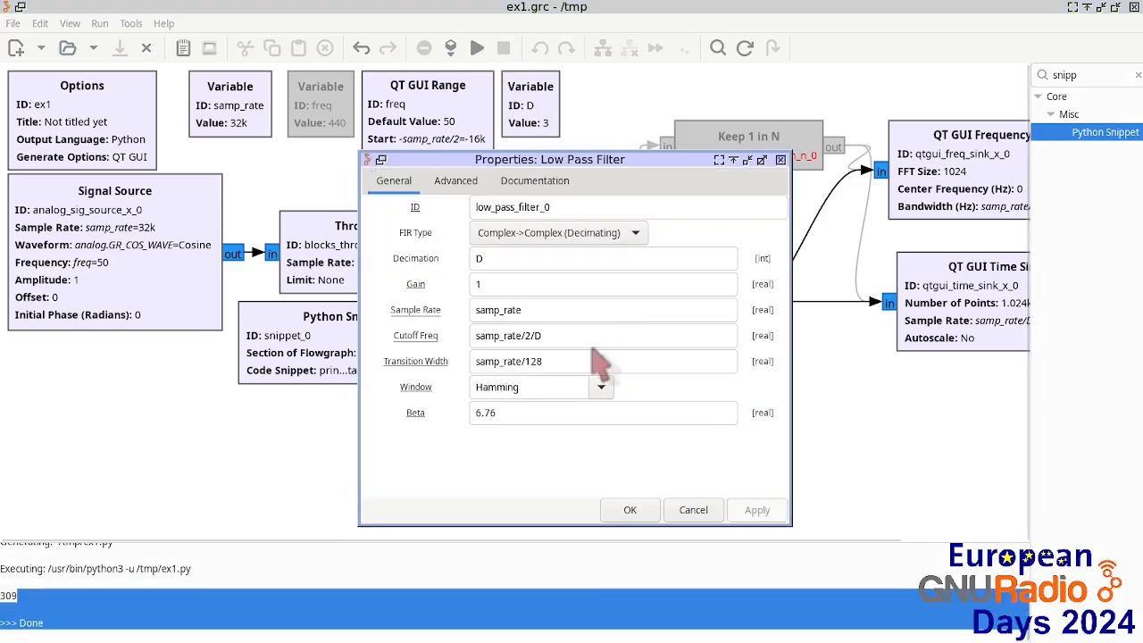
pyautogui.click(556, 361)
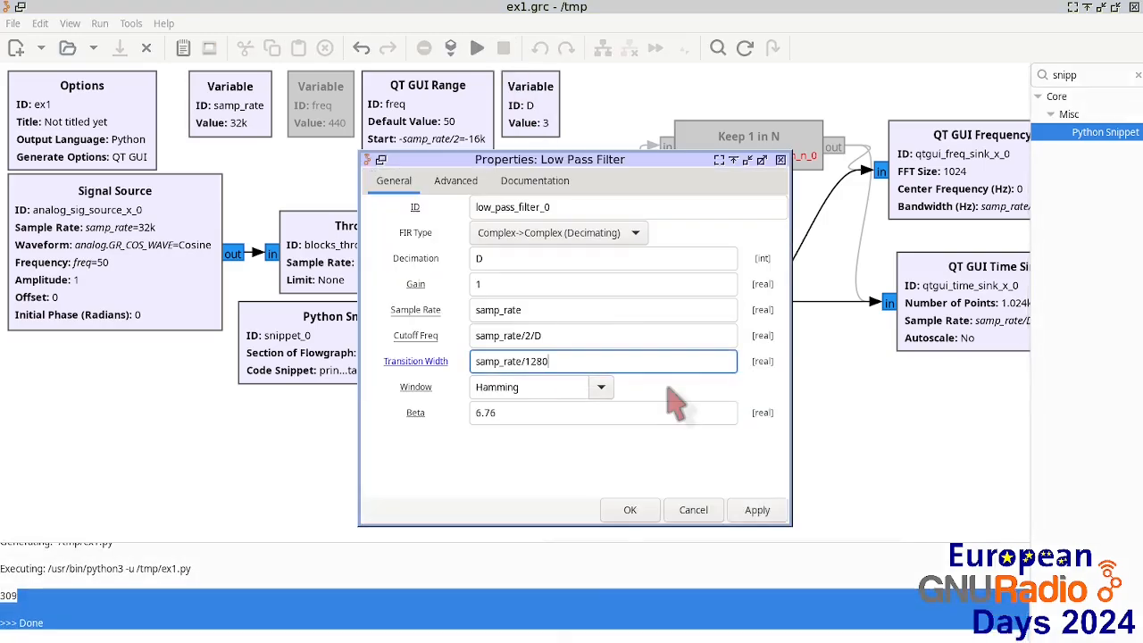
pyautogui.write('0')
pyautogui.press('Return')
pyautogui.click(477, 48)
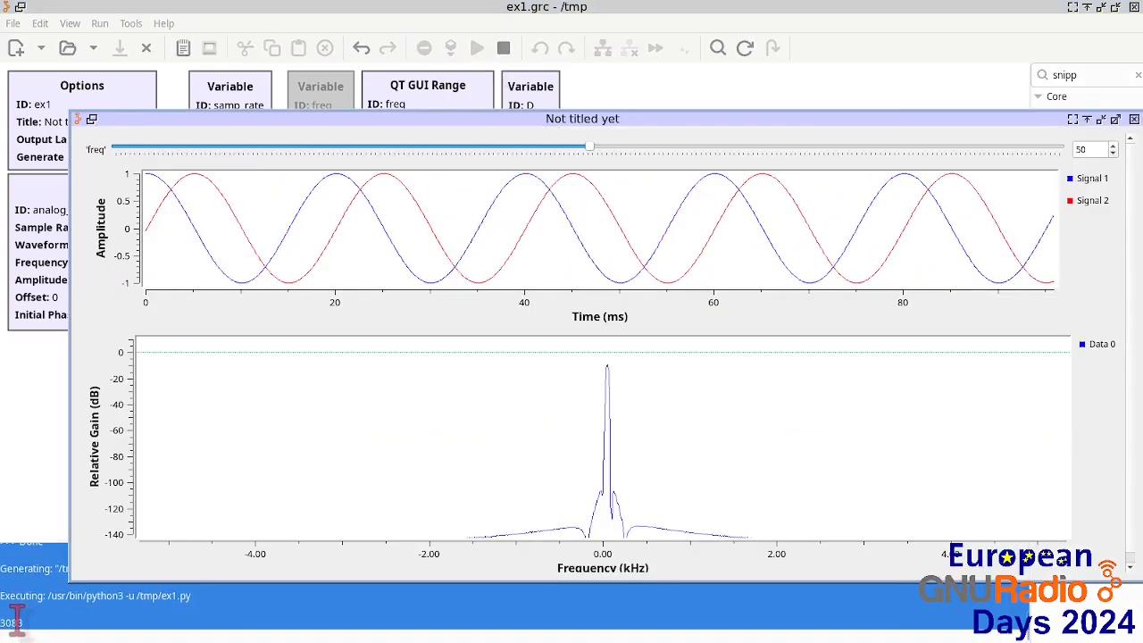
pyautogui.click(1134, 119)
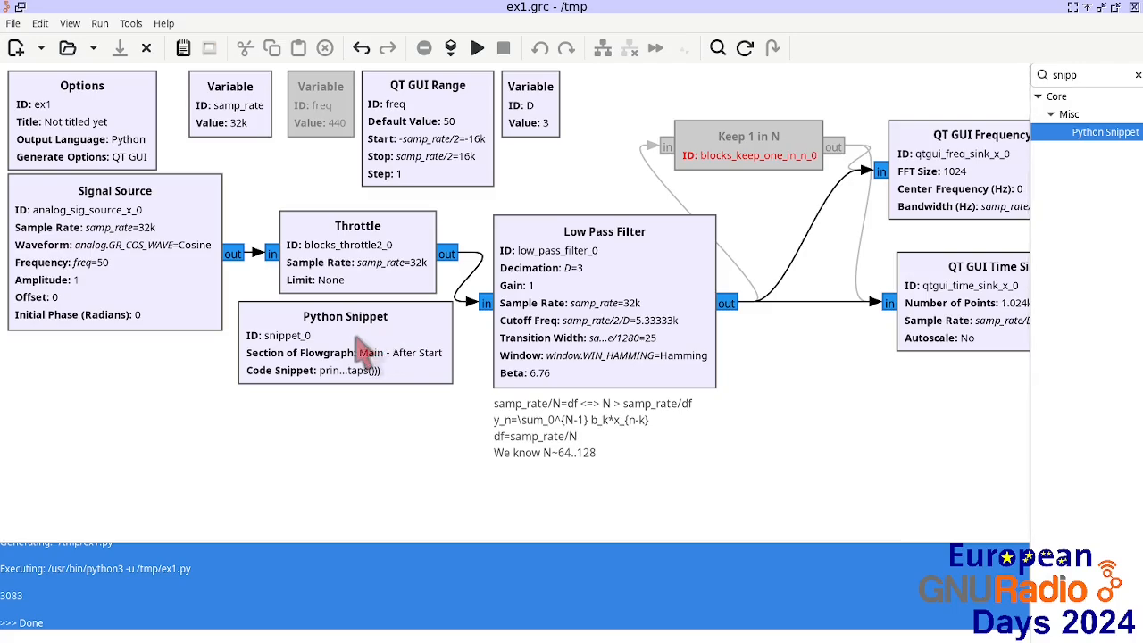
# - Examine the block names and connections in the generated ex1.py in vi, including low_pass_filter_0 and blocks_throttle2_0, and quit vi
pyautogui.doubleClick(366, 354)
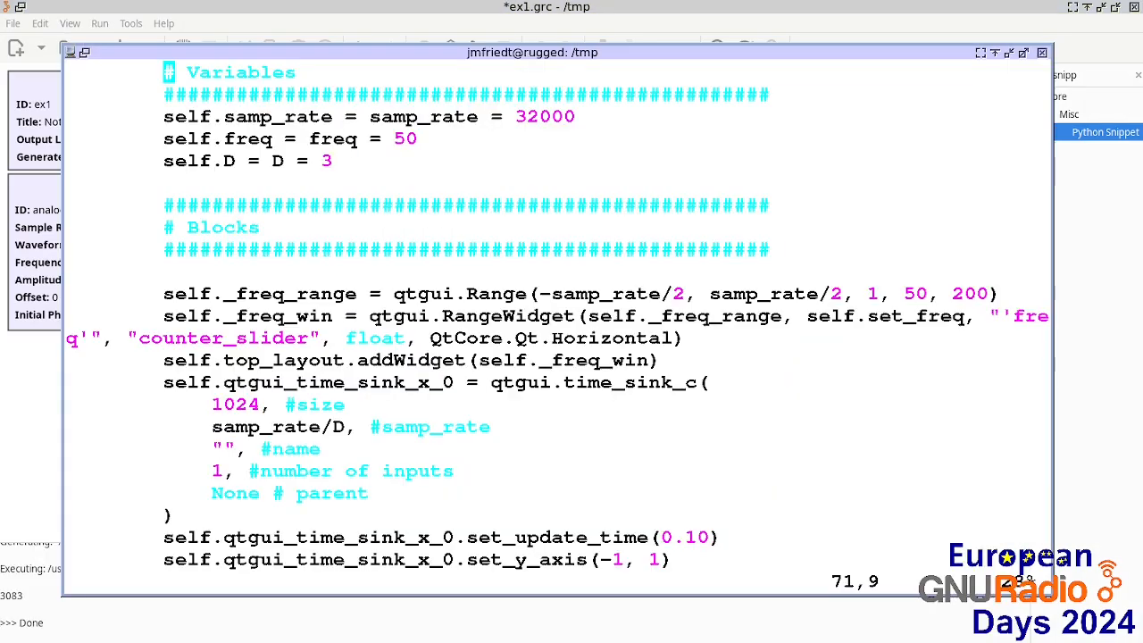
pyautogui.scroll(-20, 239, 134)
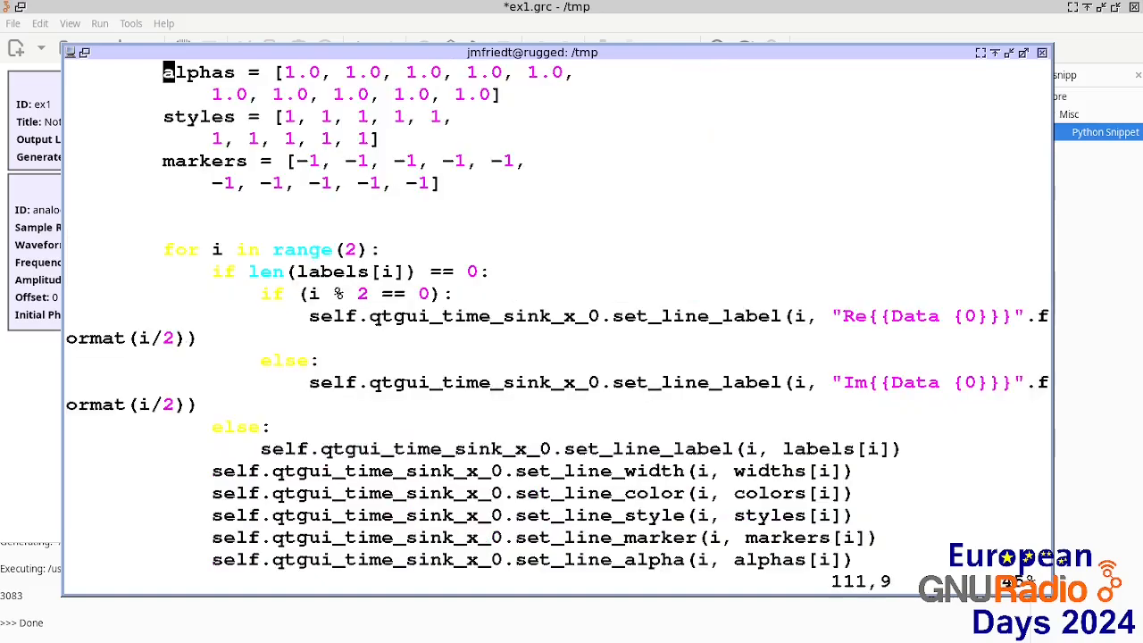
pyautogui.scroll(-7, 553, 321)
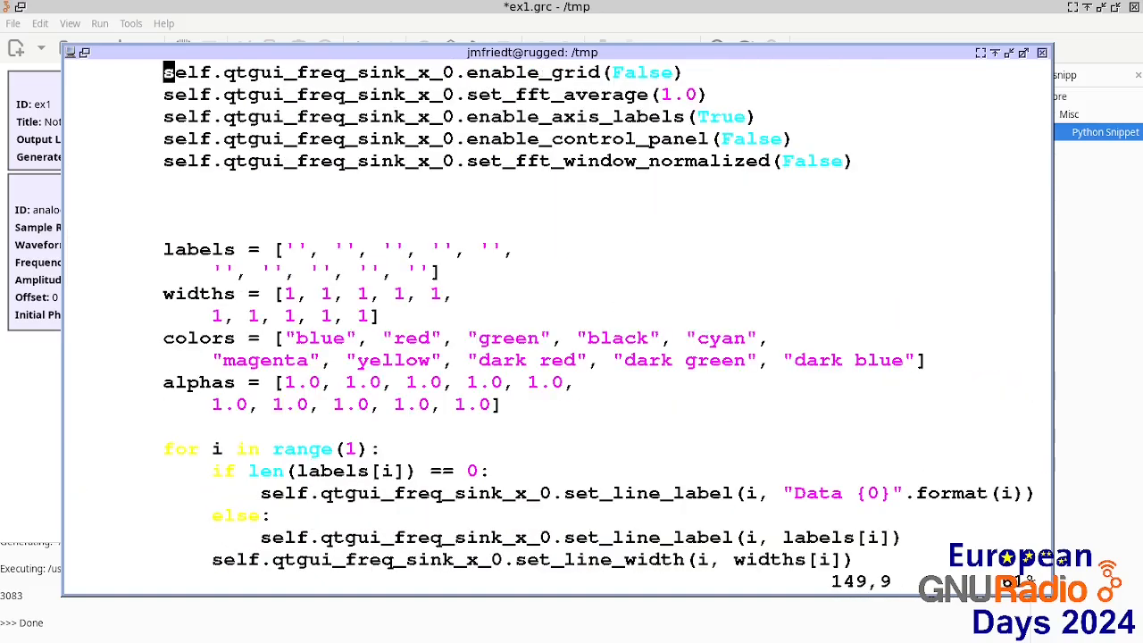
pyautogui.scroll(-7, 553, 321)
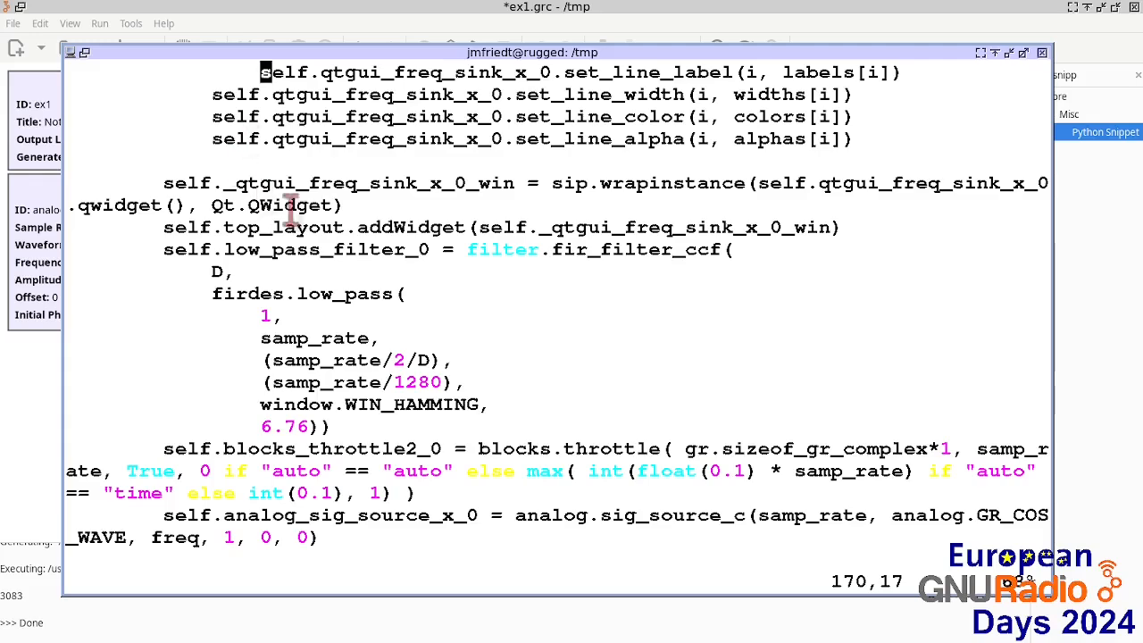
pyautogui.doubleClick(276, 249)
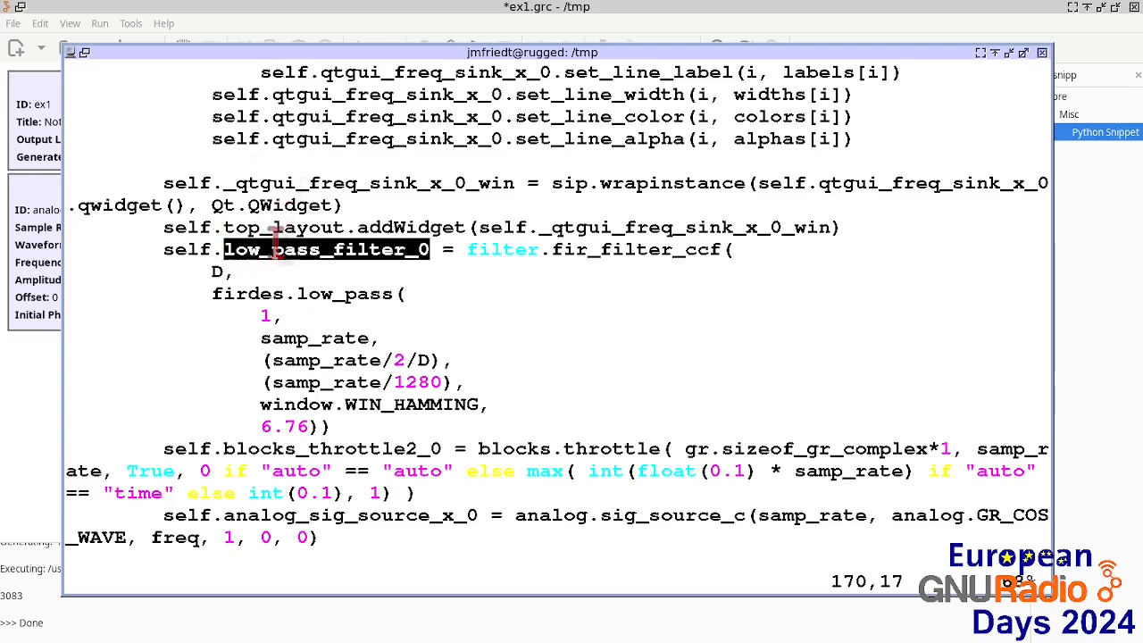
pyautogui.tripleClick(313, 525)
pyautogui.doubleClick(321, 449)
pyautogui.hotkey('ctrl', 'f')
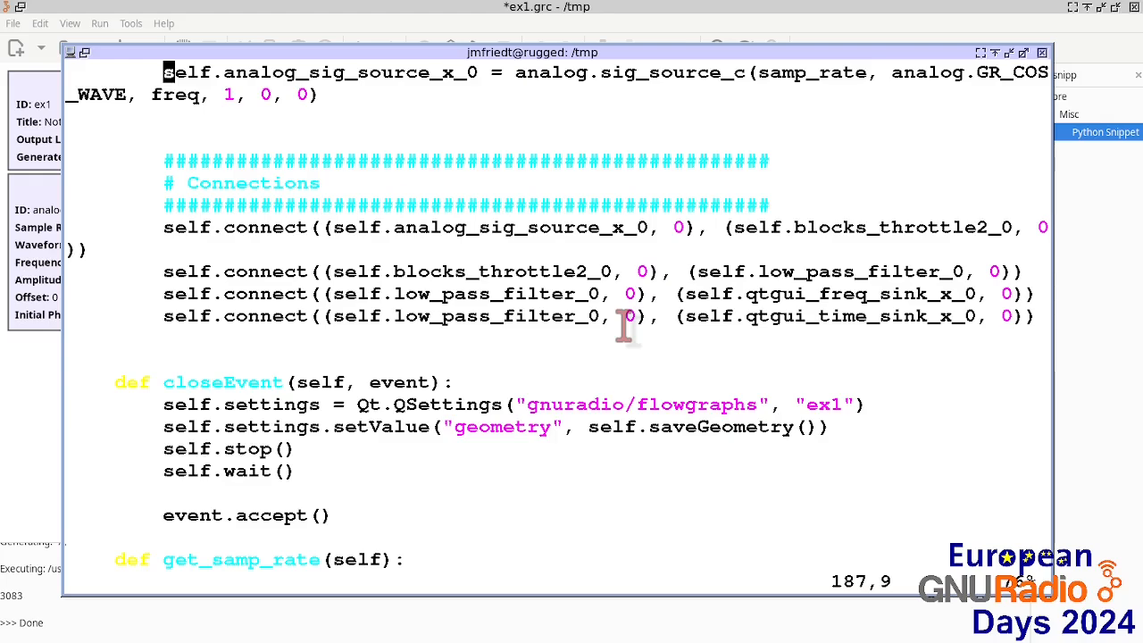
pyautogui.write(':q')
pyautogui.press('Return')
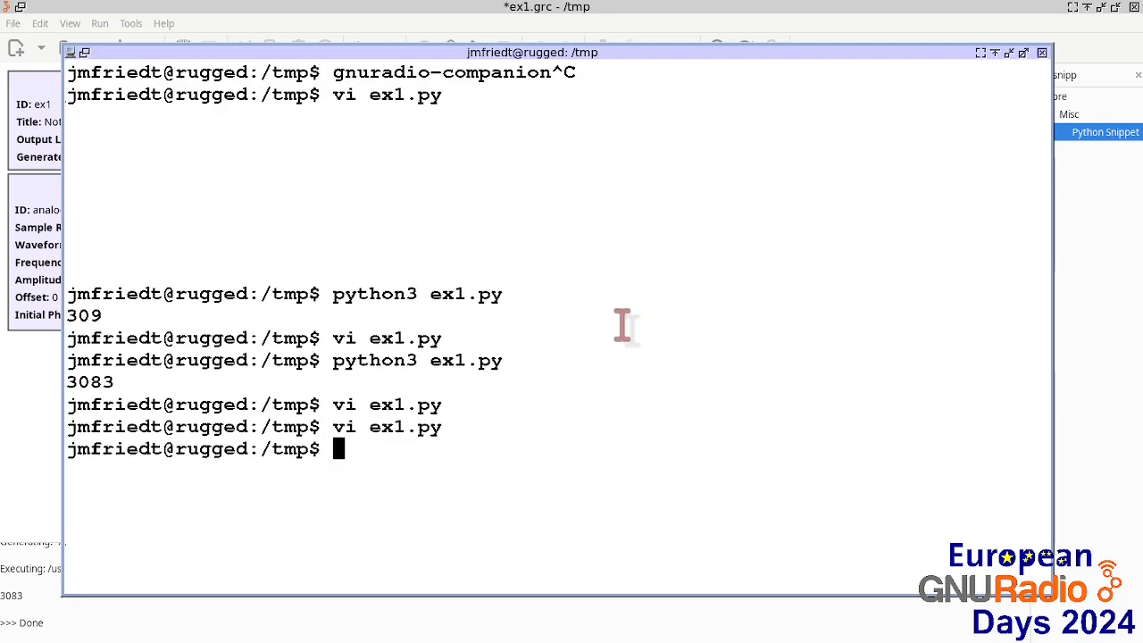